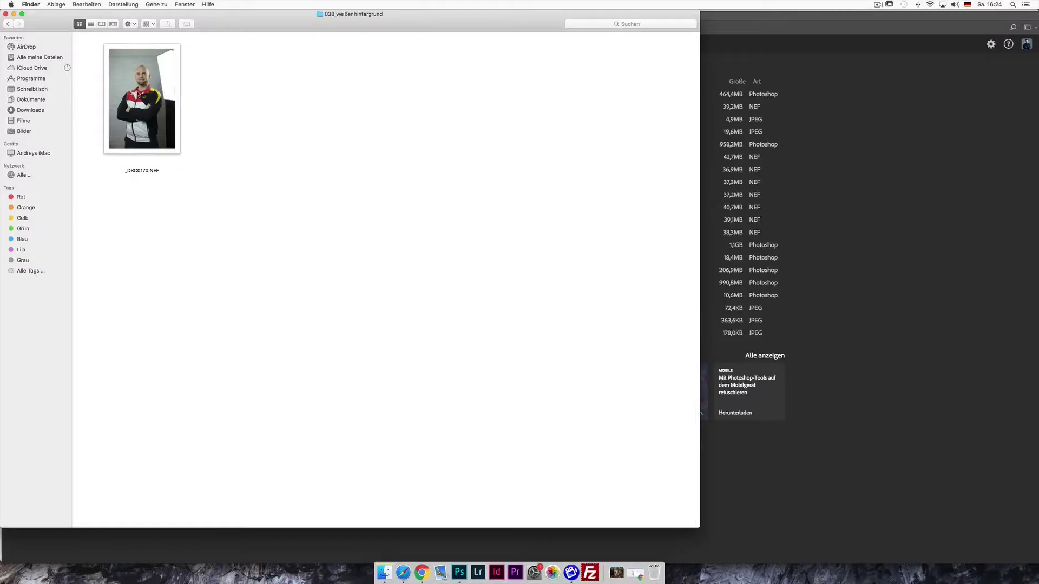
Step: Open the NEF in Camera Raw and neutralise white balance on the grey backdrop to 5250/+32
double_click(150, 103)
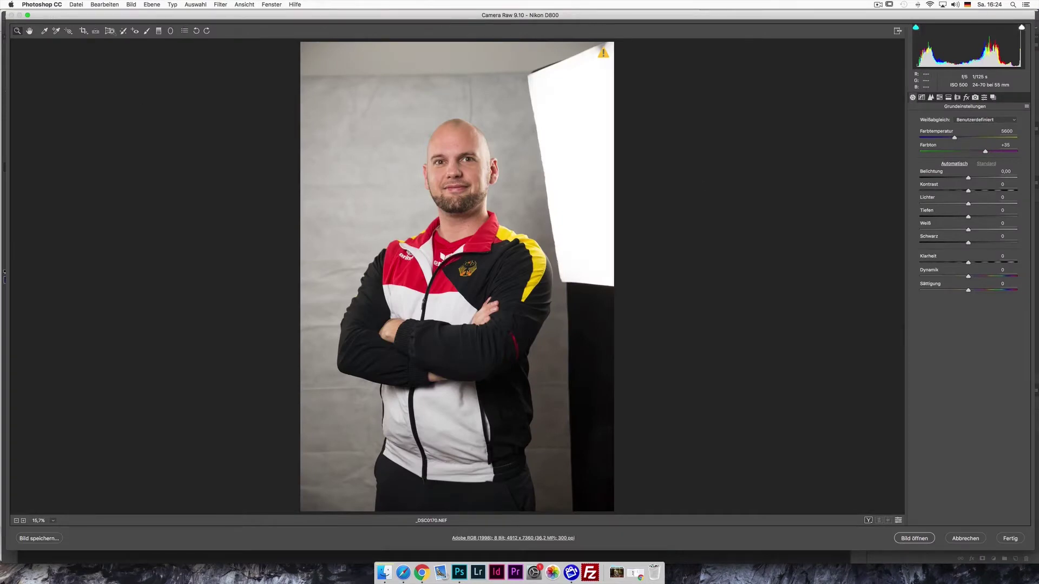
click(45, 31)
click(546, 225)
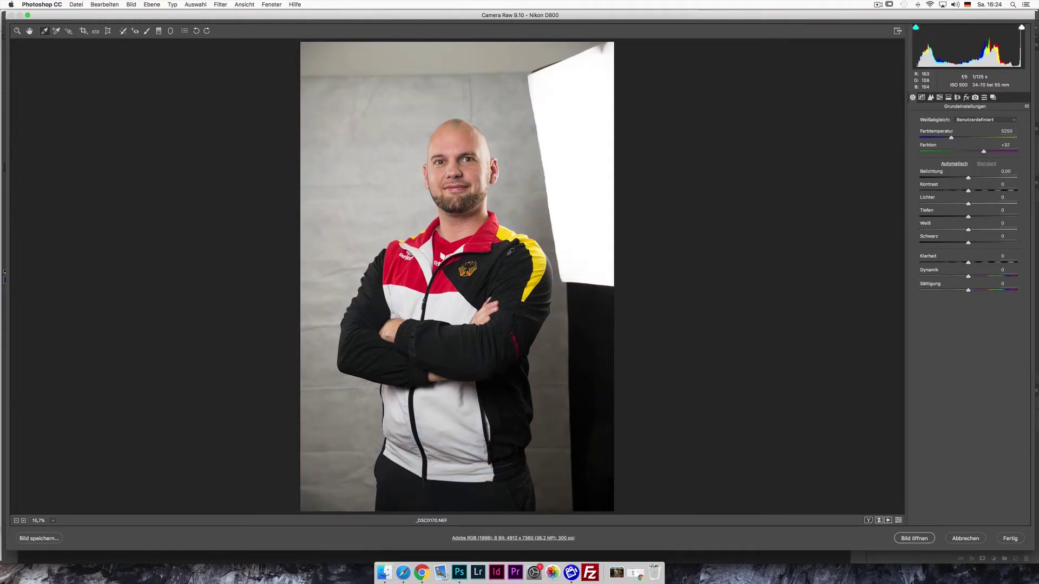
click(526, 267)
Step: Lift shadows to +46 and blacks to about +26, then open the photo in Photoshop
mouse_move(969, 217)
mouse_down()
mouse_move(985, 217)
mouse_move(947, 205)
mouse_move(995, 217)
mouse_move(980, 245)
mouse_up()
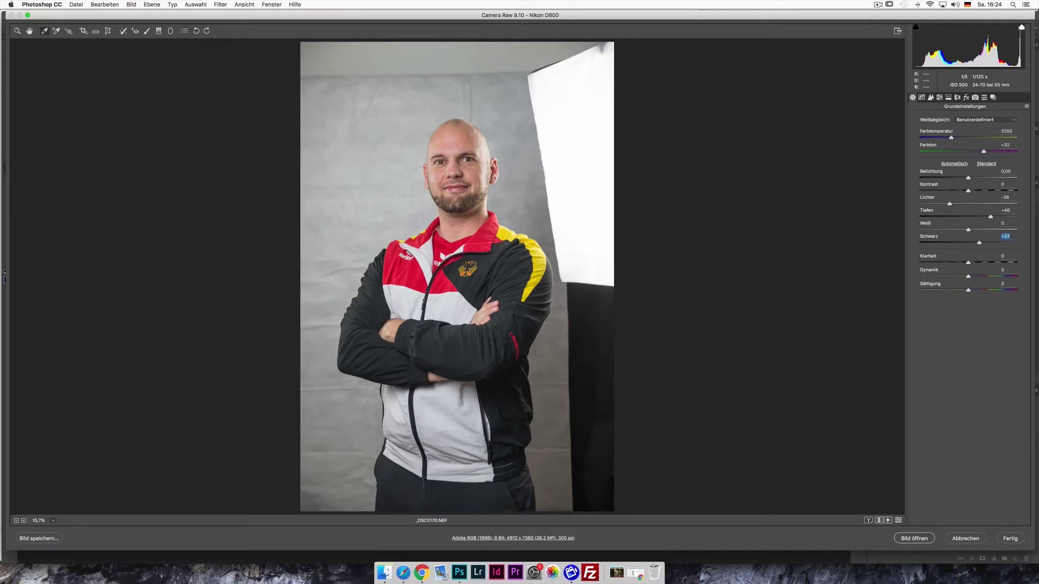
drag(981, 244, 982, 244)
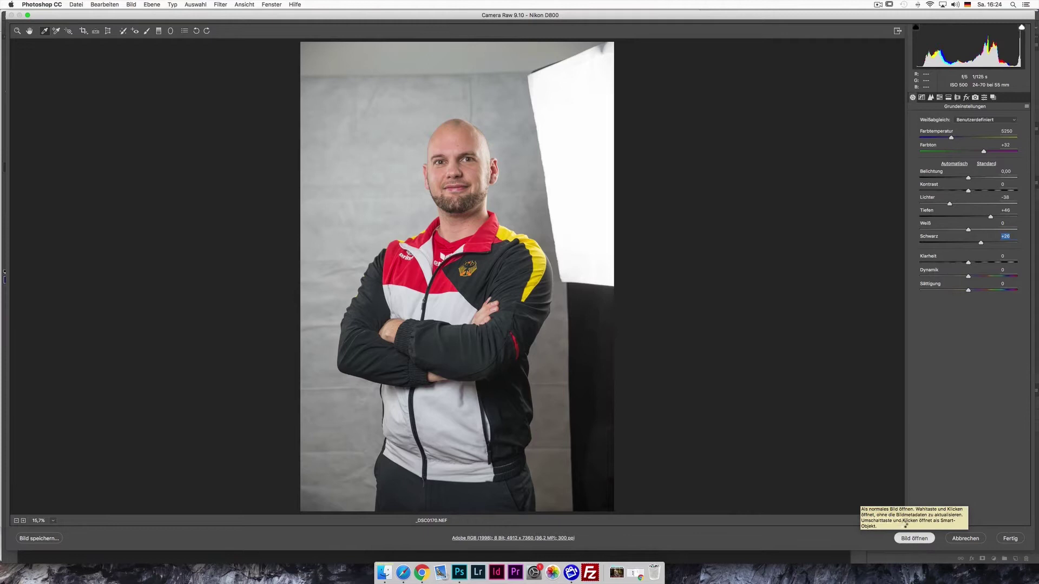
click(914, 539)
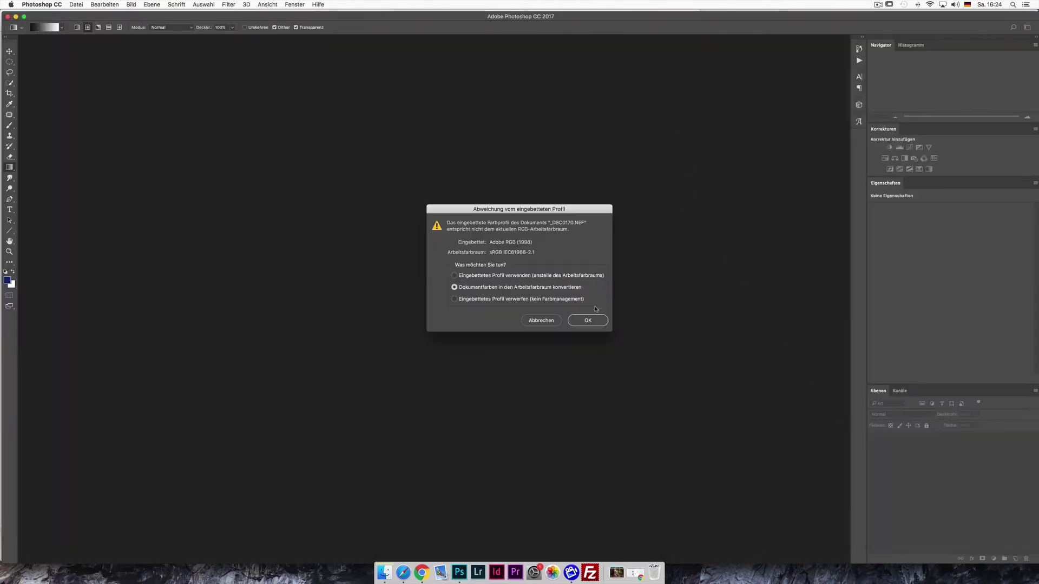
Step: Accept working-space conversion and start a Pen path up the left trouser and jacket edge
click(586, 321)
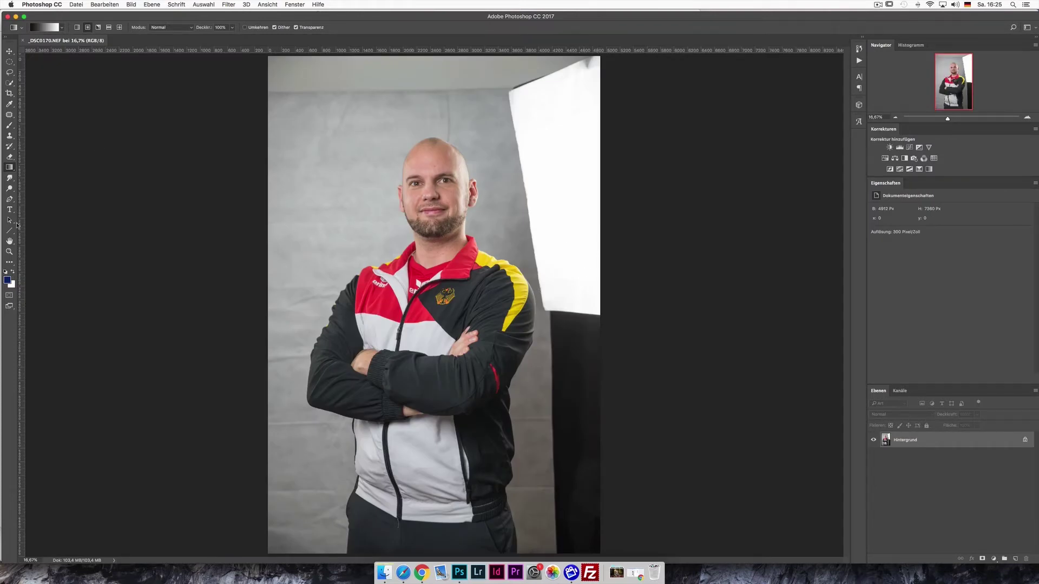
click(9, 199)
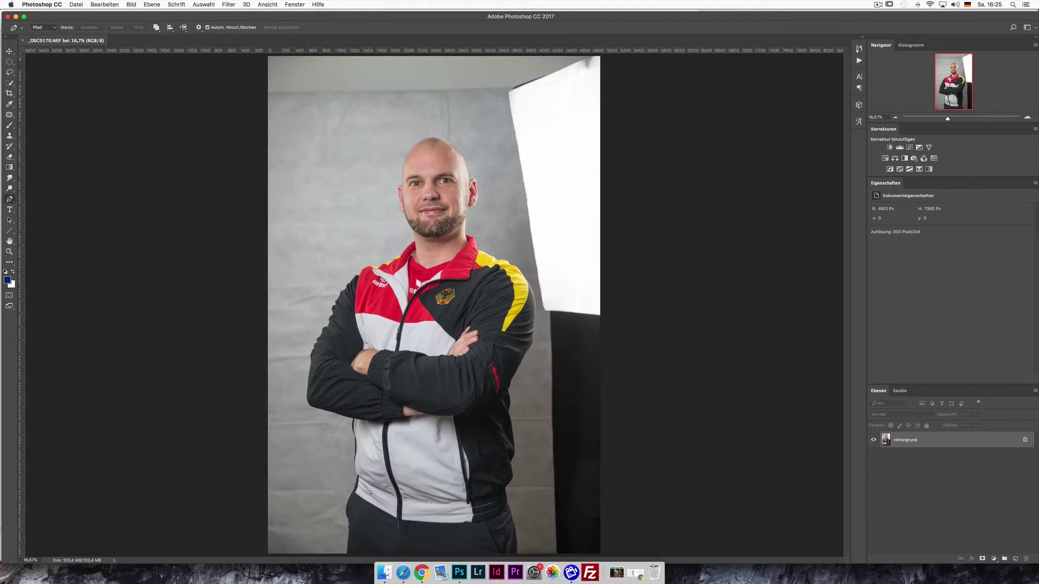
scroll(358, 528, up, 5)
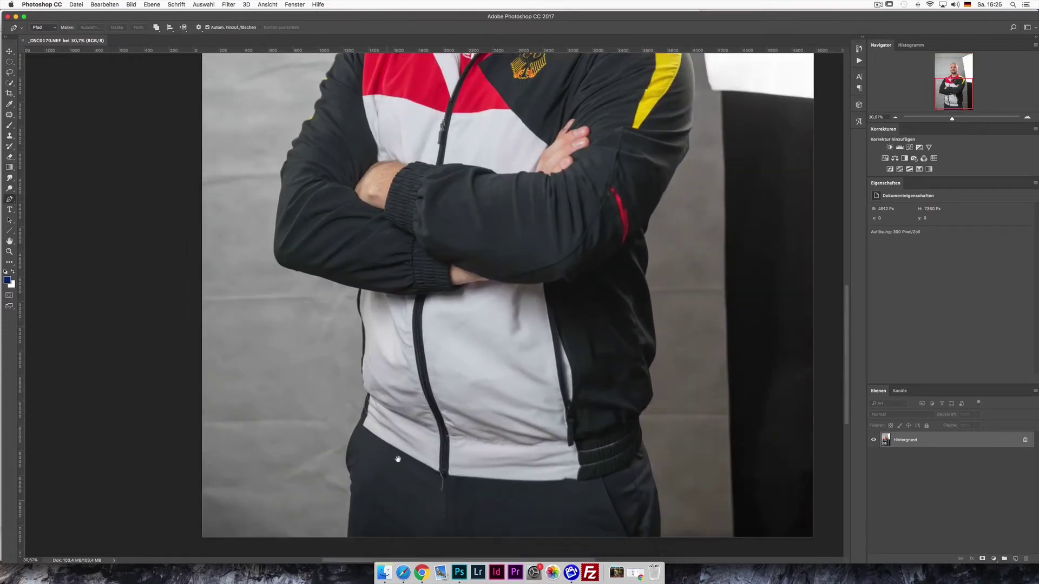
click(351, 527)
click(355, 488)
click(355, 464)
click(350, 440)
click(365, 405)
click(372, 380)
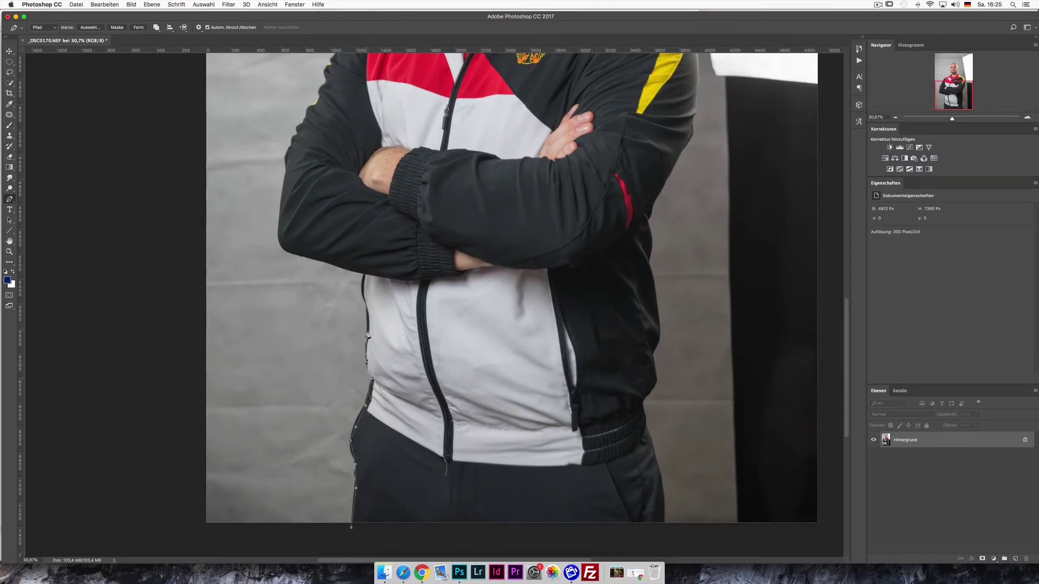
Step: Continue the path along the bottom and outer edge of the left sleeve
click(364, 273)
click(287, 255)
click(278, 230)
click(287, 162)
click(302, 131)
click(308, 110)
Step: Trace the path over shoulder, collar, neck, jawline and ear to the top of the head
scroll(338, 67, up, 10)
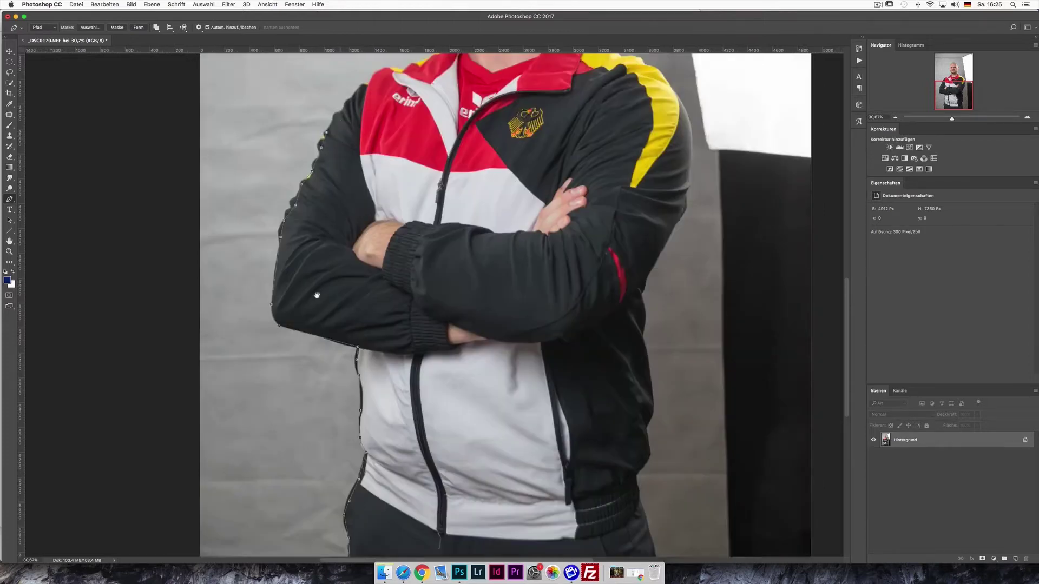
click(330, 263)
click(343, 252)
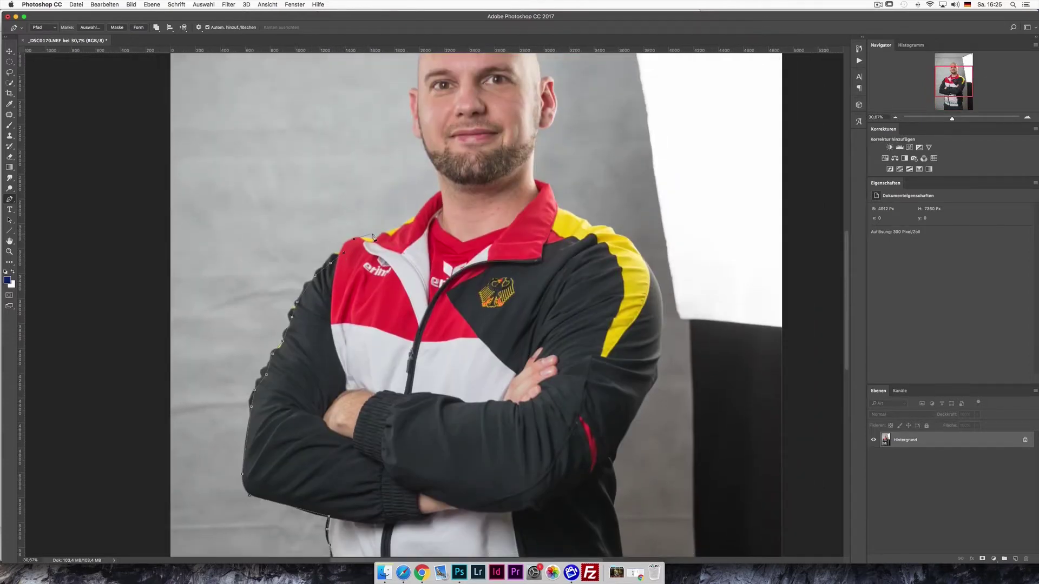
click(414, 217)
click(430, 199)
click(437, 170)
click(424, 149)
click(412, 117)
scroll(429, 81, up, 4)
click(415, 141)
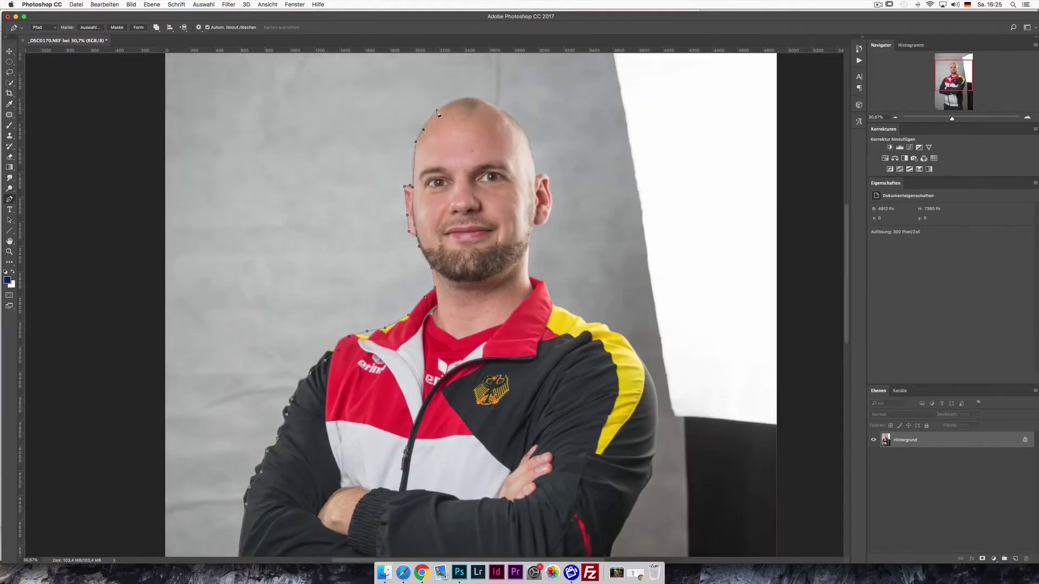
click(474, 98)
Step: Trace the path down the right side of the head, ear, jaw and neck
click(533, 156)
click(548, 187)
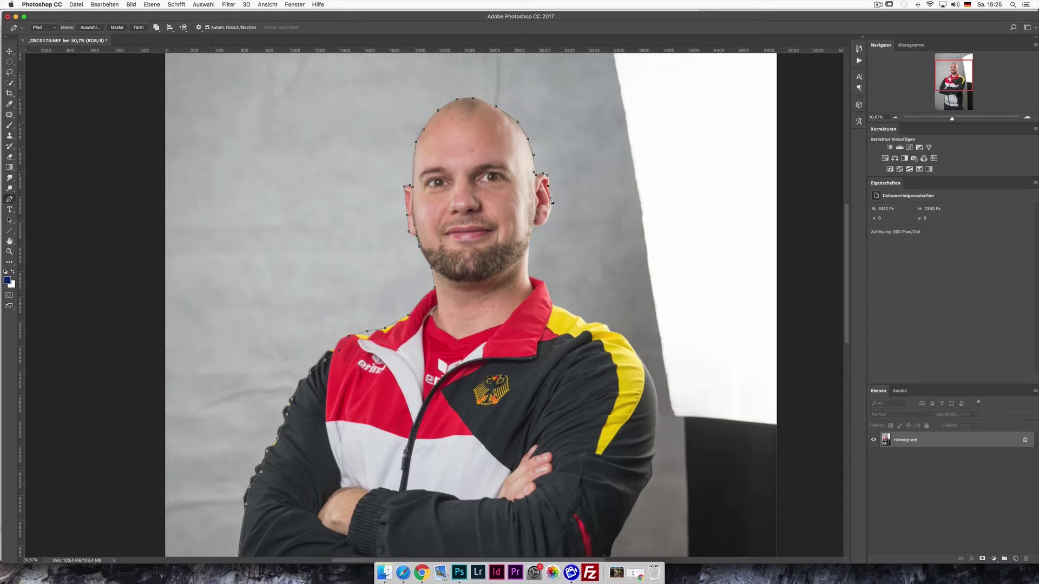
click(530, 233)
click(526, 275)
scroll(572, 322, up, 5)
scroll(573, 320, up, 2)
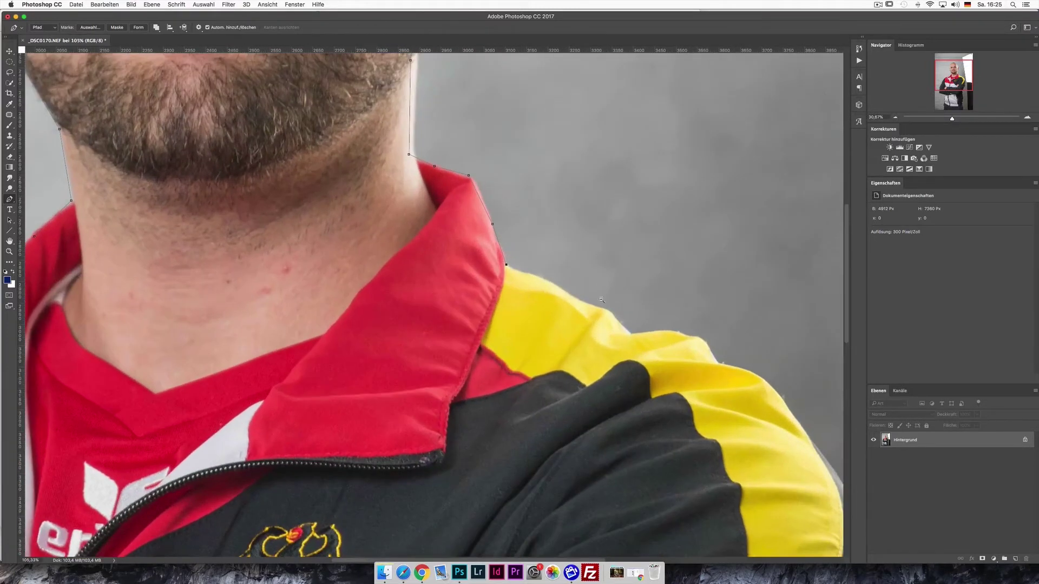
Step: Follow the yellow right shoulder edge with straight and curved anchors
click(537, 276)
click(554, 284)
drag(572, 297, 577, 301)
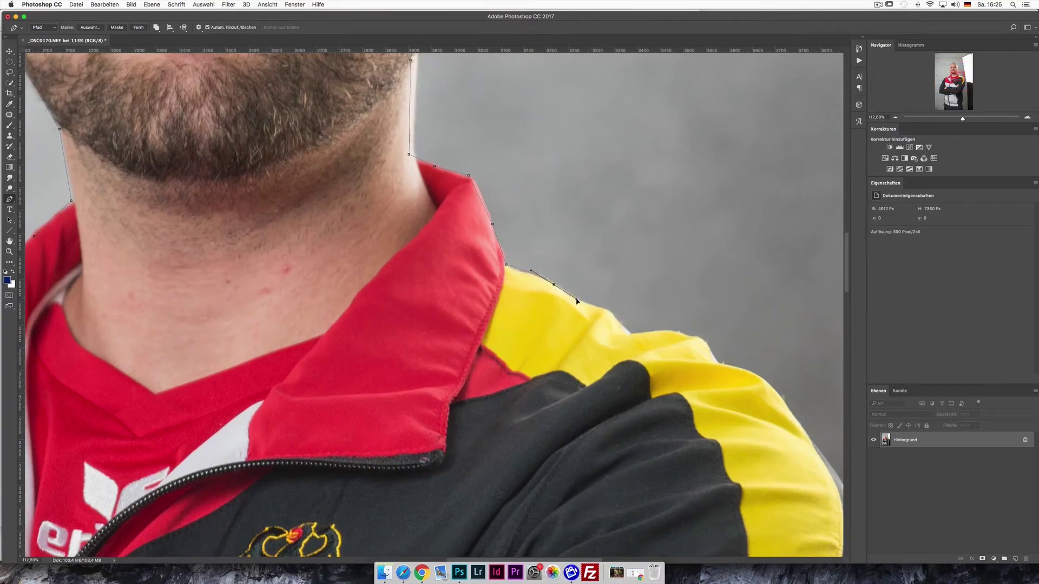
click(580, 301)
click(600, 309)
drag(614, 315, 623, 326)
click(628, 333)
click(646, 331)
click(658, 331)
click(676, 332)
scroll(705, 341, down, 5)
scroll(647, 328, up, 2)
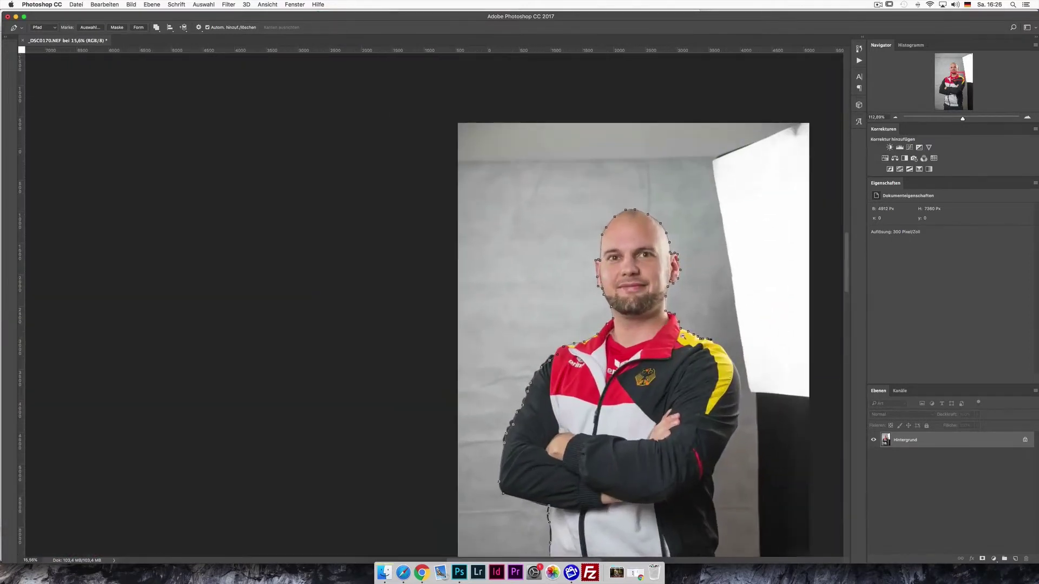
Step: Run the path down the jacket's right edge to the bottom corner and close it
click(742, 398)
click(736, 427)
click(718, 458)
click(711, 477)
click(714, 509)
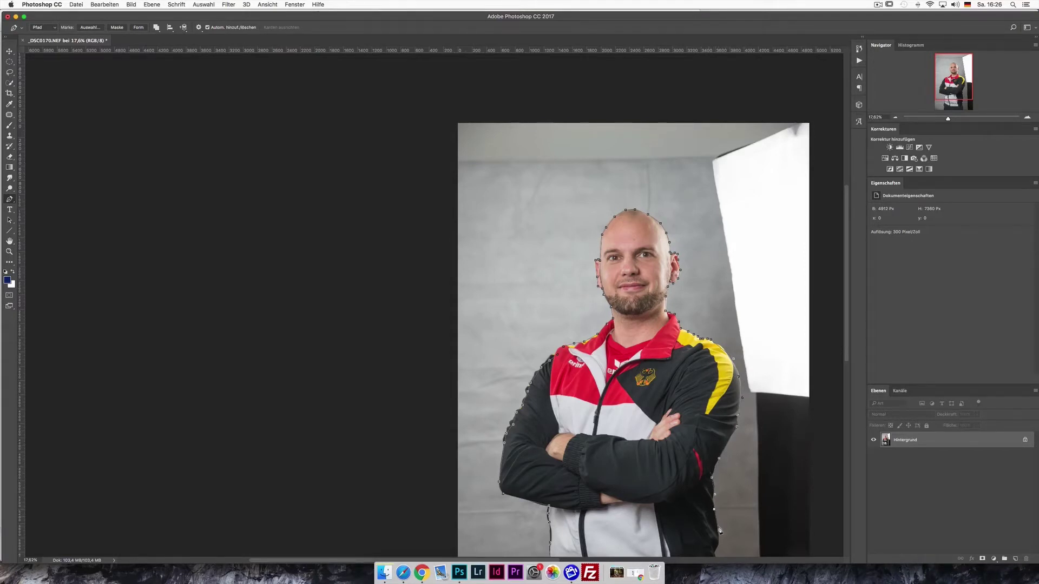
drag(719, 531, 656, 291)
click(656, 303)
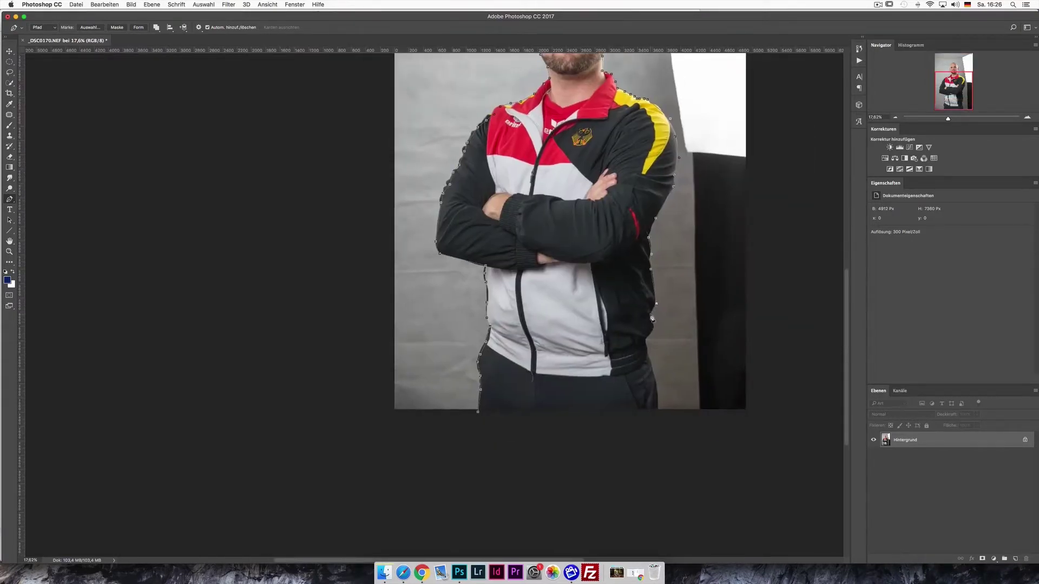
click(651, 310)
click(651, 330)
click(658, 413)
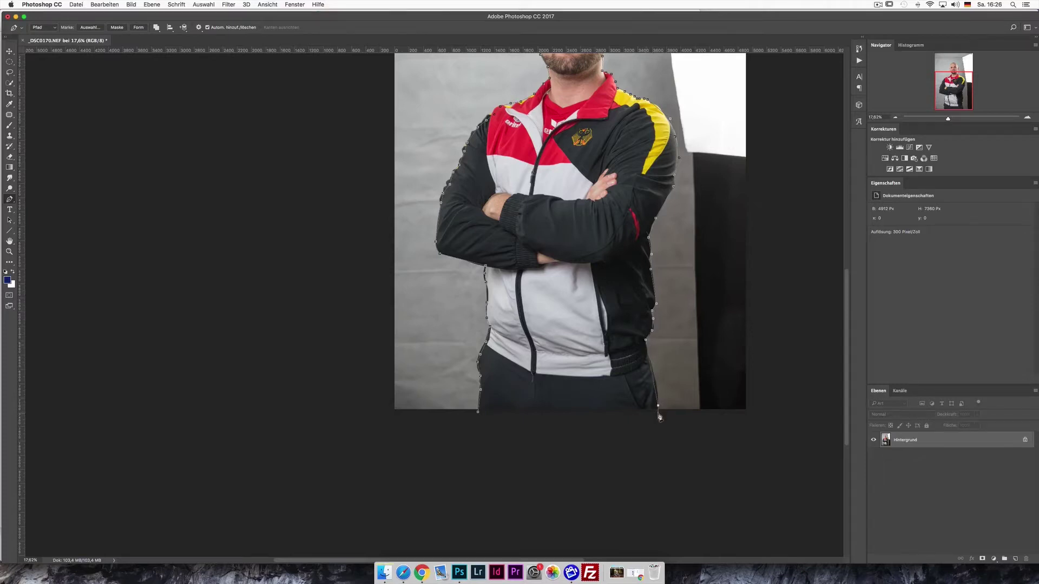
click(479, 411)
Step: Make a selection from the closed pen path
right_click(569, 304)
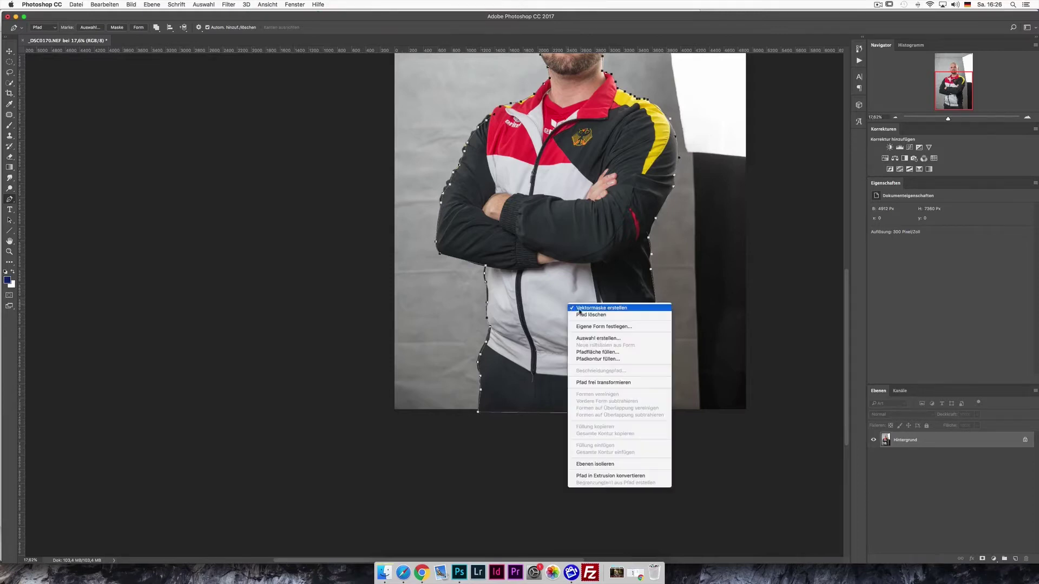
click(618, 339)
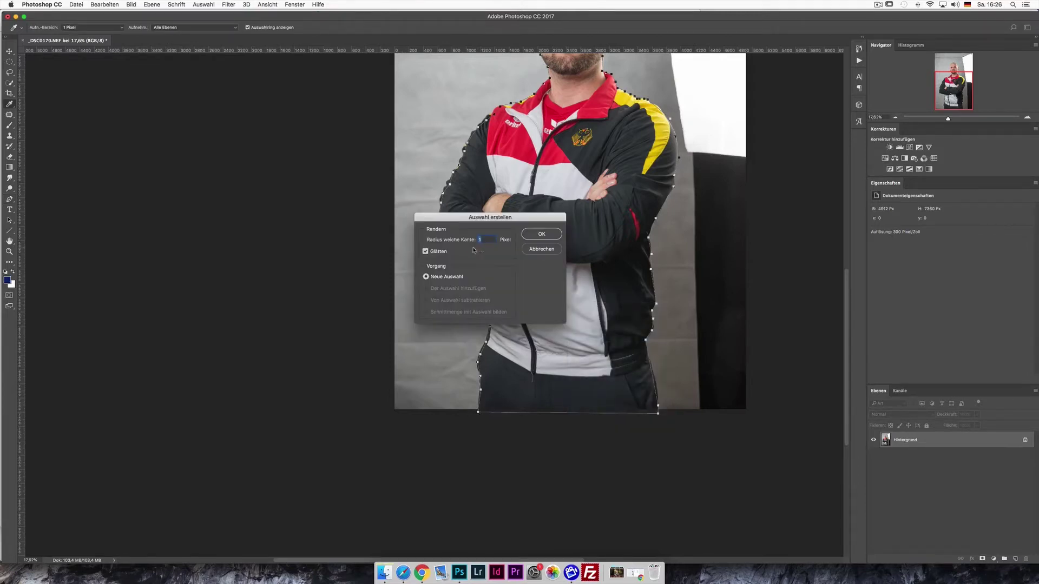
click(542, 234)
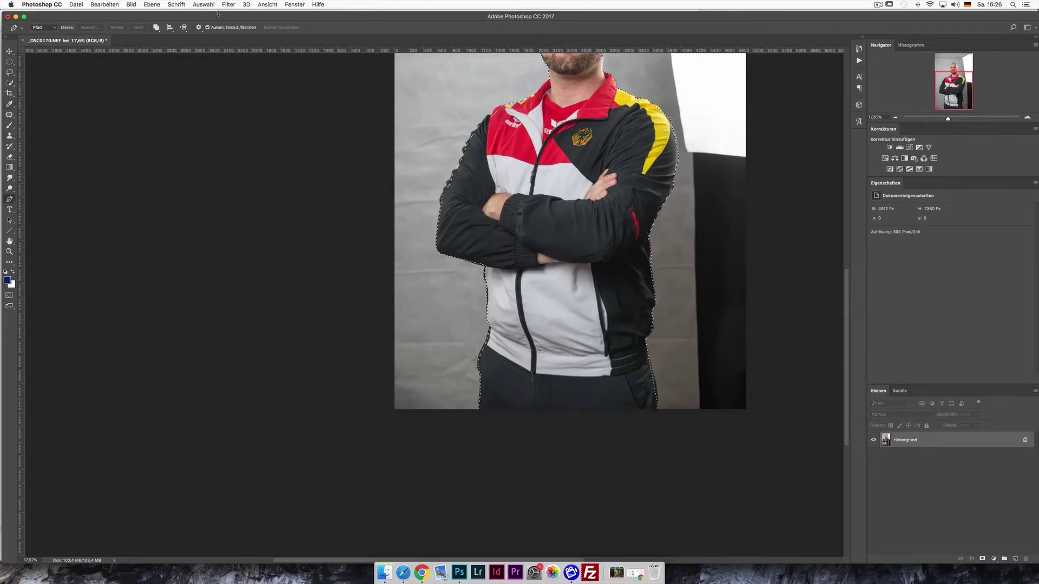
Step: Try Select and Mask on the head, cancel it, and reopen the Select menu
click(205, 4)
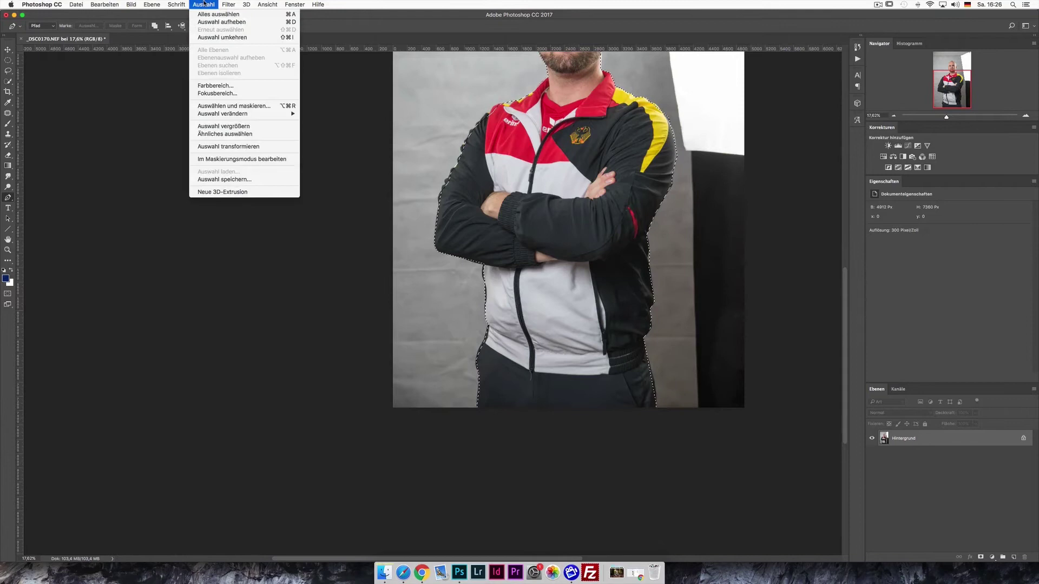
click(251, 106)
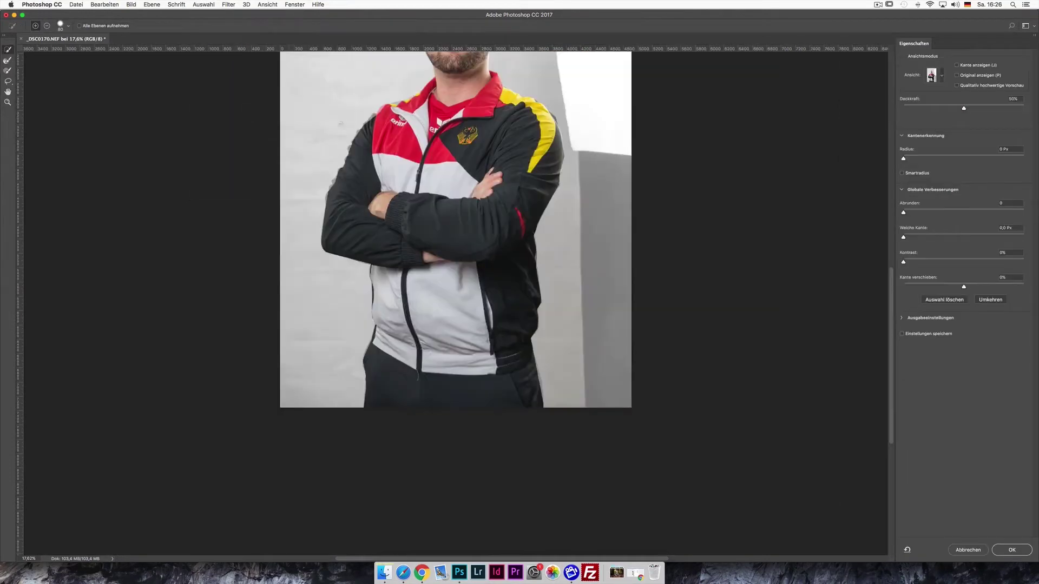
drag(604, 160, 518, 138)
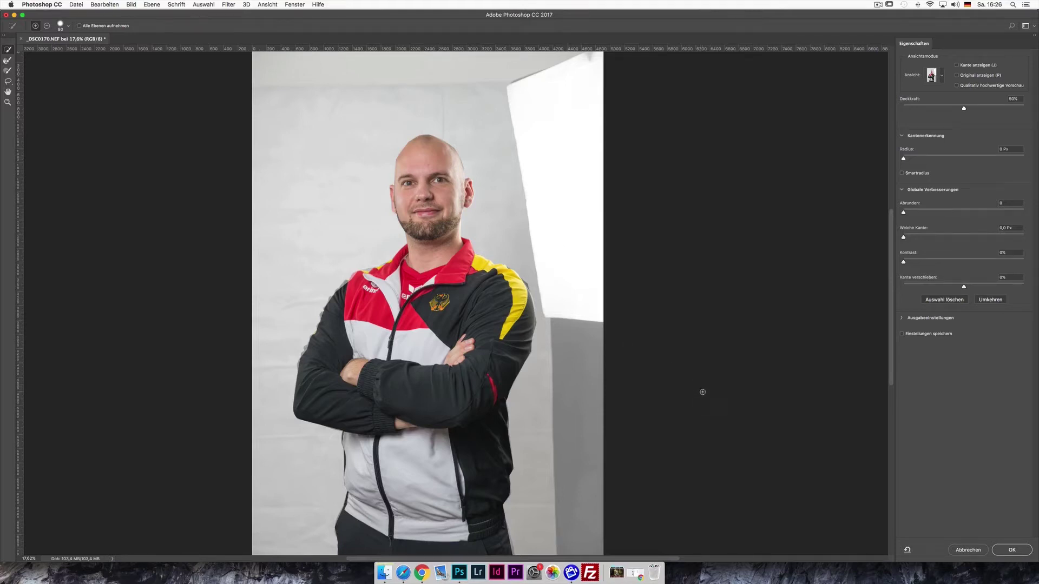
click(968, 550)
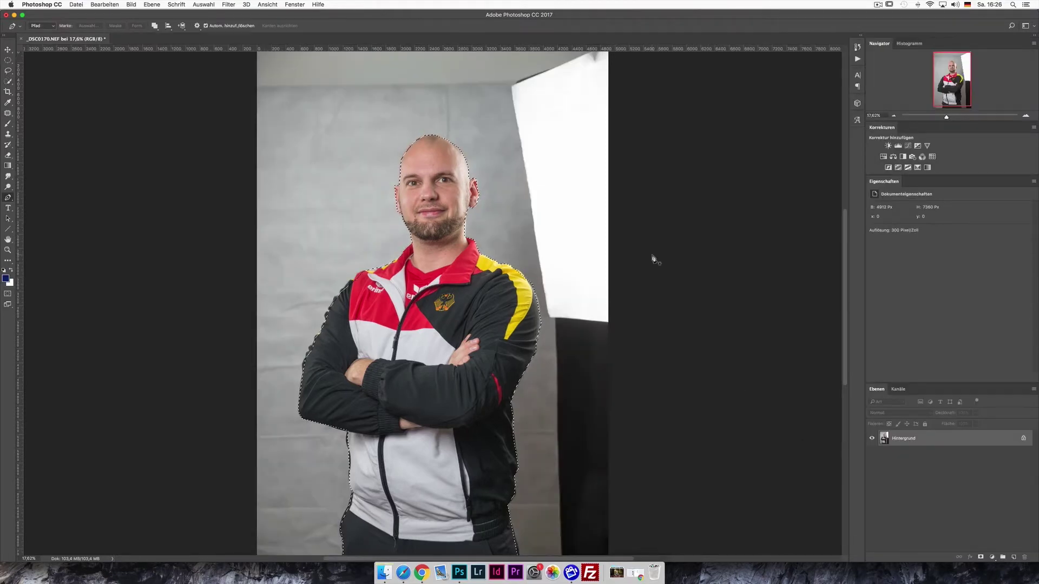
click(203, 5)
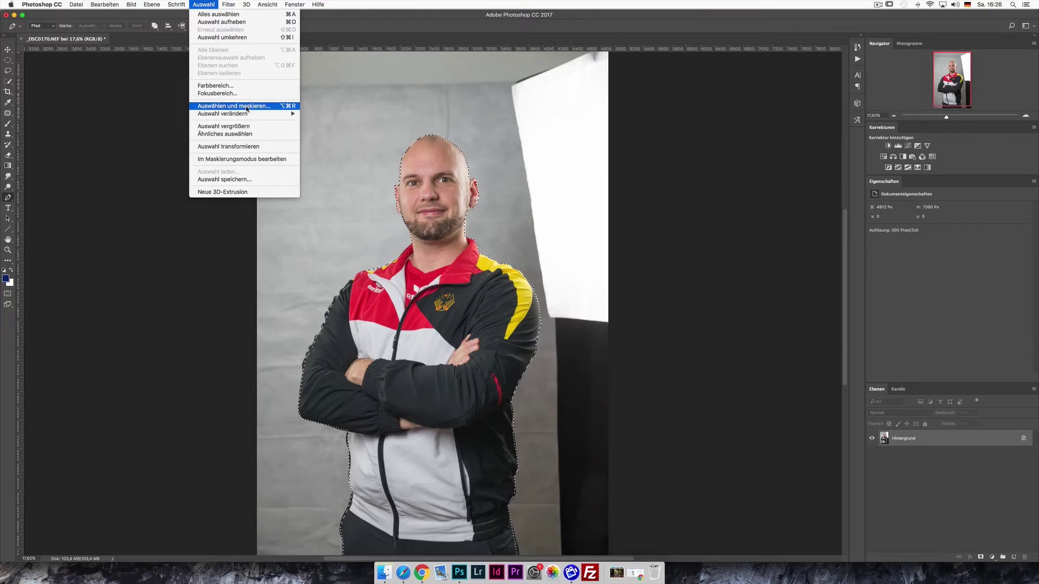
Step: Open Refine Edge, move its dialog aside and zoom in on the head
shift+click(246, 107)
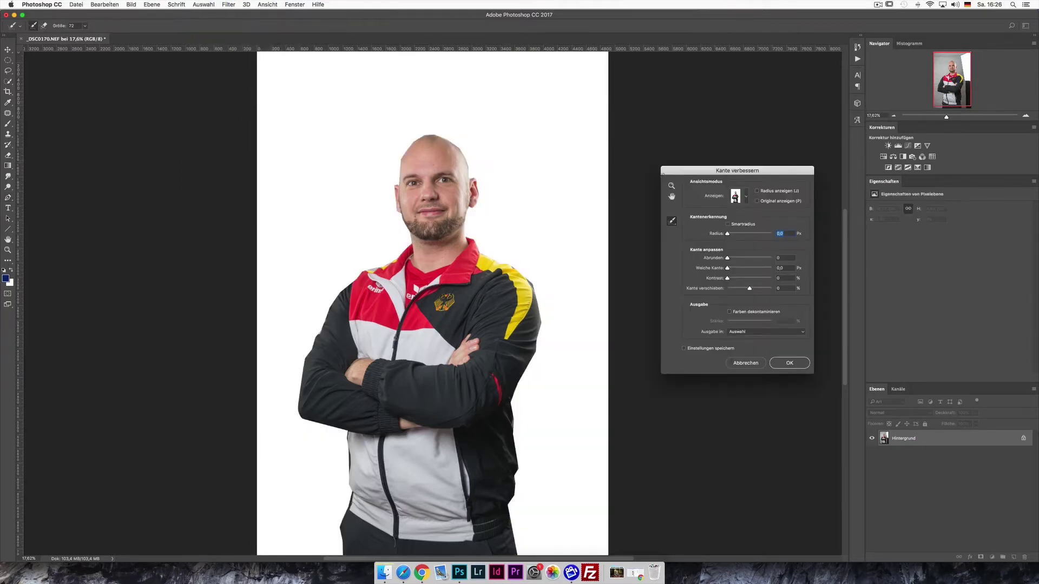
drag(738, 174, 685, 140)
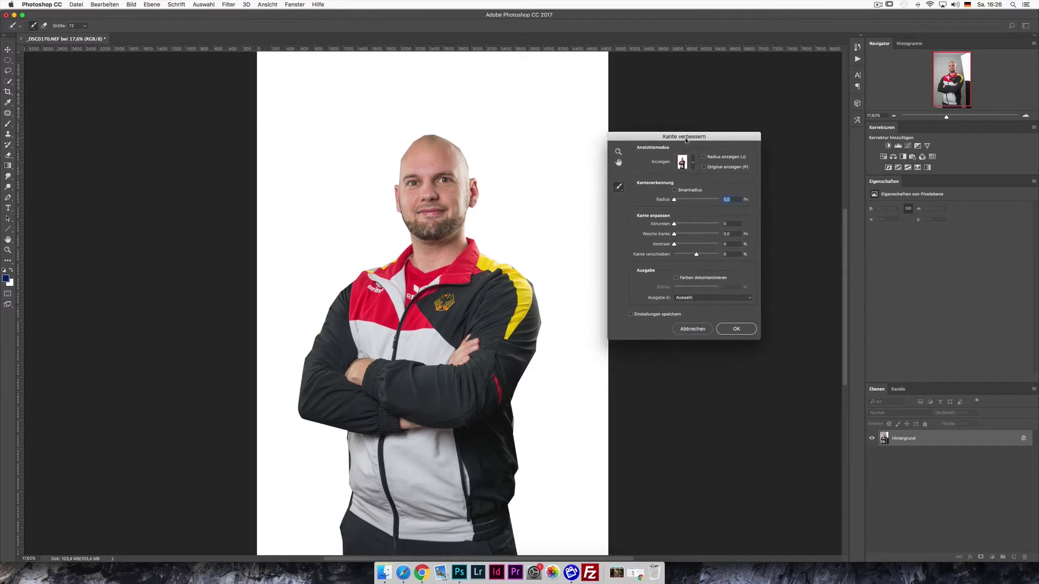
key(super+space)
drag(441, 182, 455, 165)
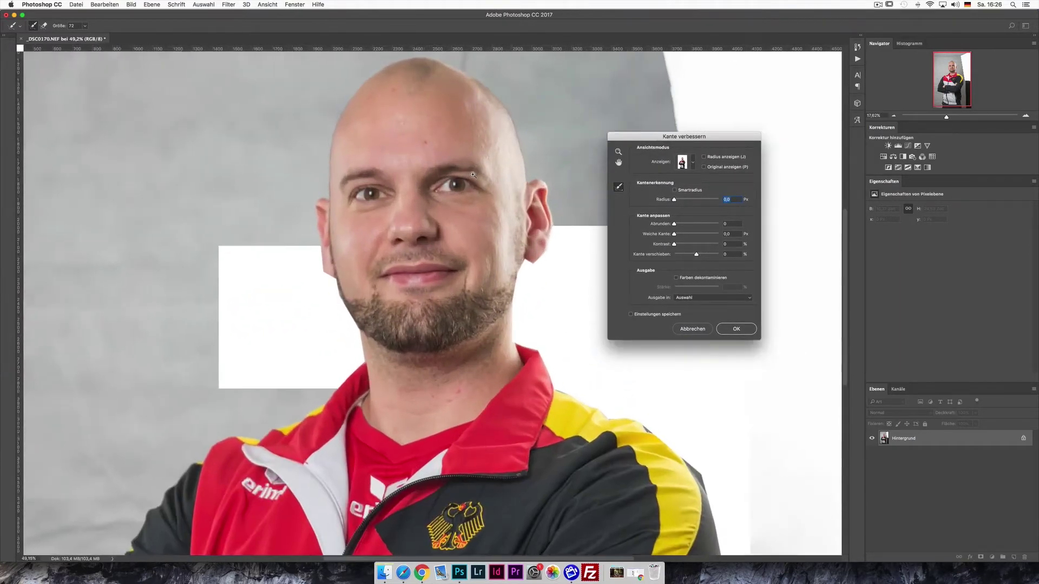
drag(595, 204, 468, 251)
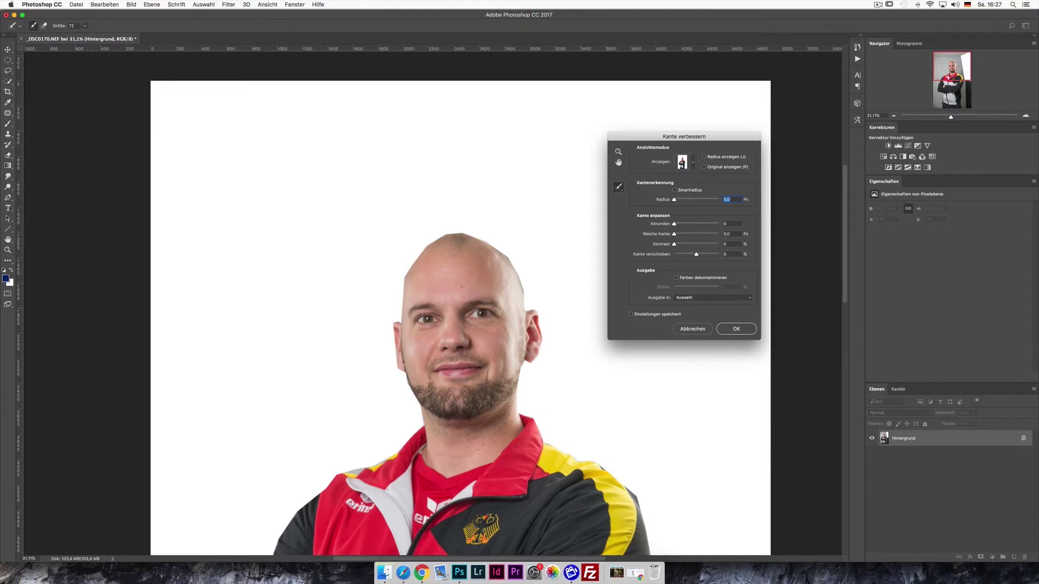
Step: Set the refine brush to 83 and brush along the top of the head
click(84, 25)
drag(87, 35, 81, 37)
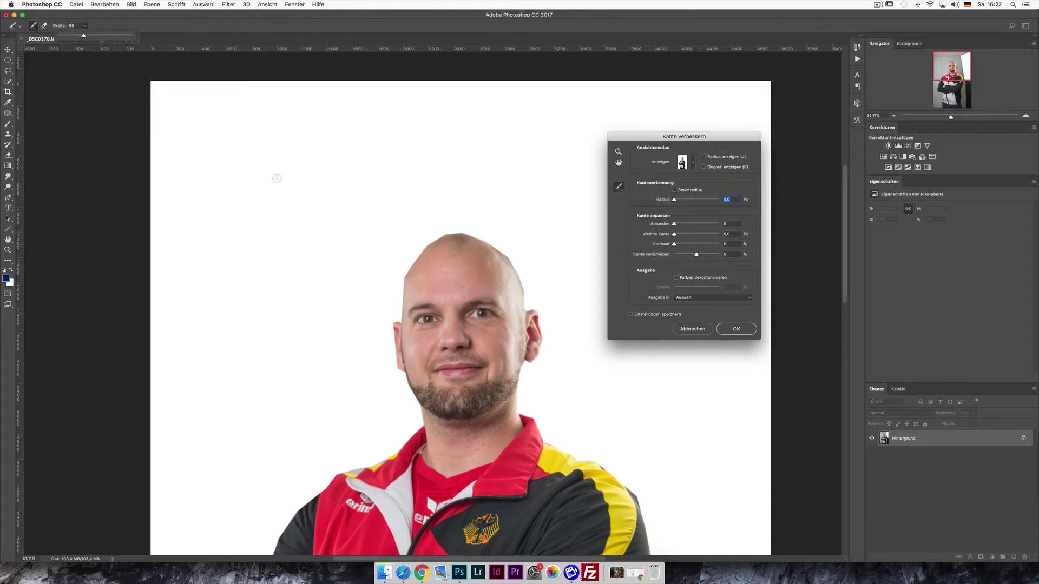
drag(84, 36, 88, 37)
click(405, 280)
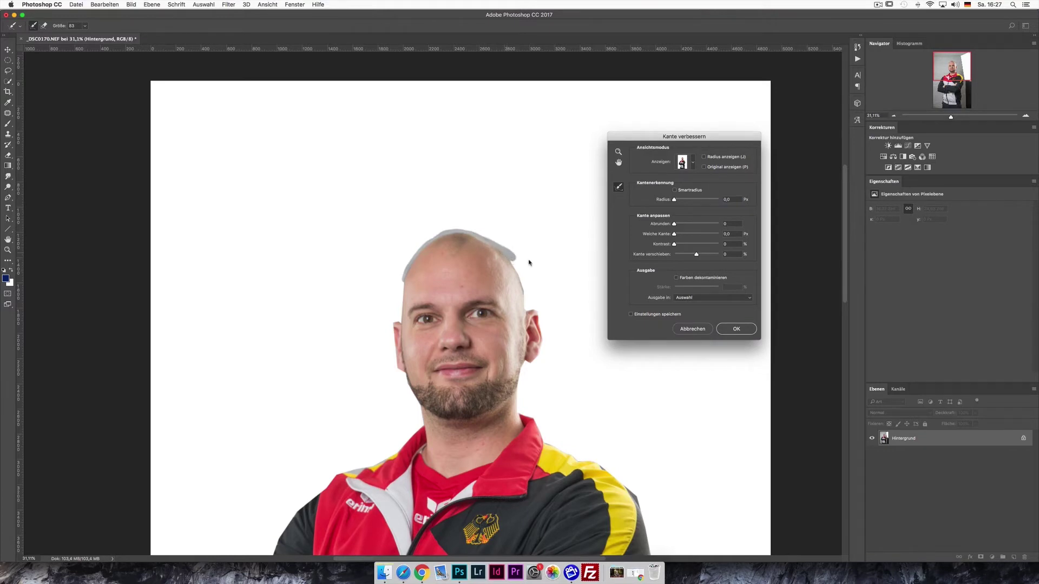
drag(517, 252, 510, 241)
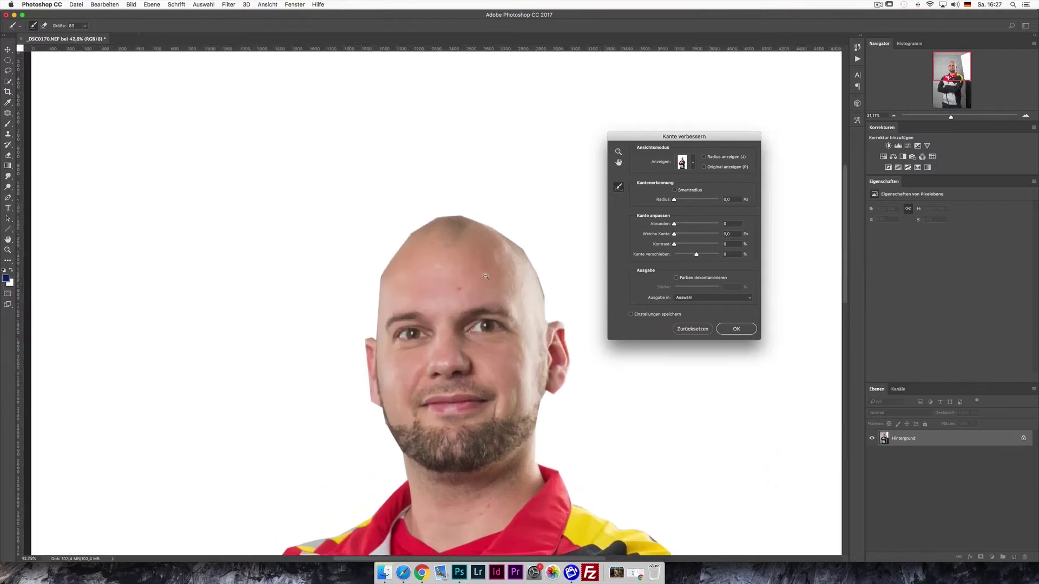
drag(468, 271, 504, 231)
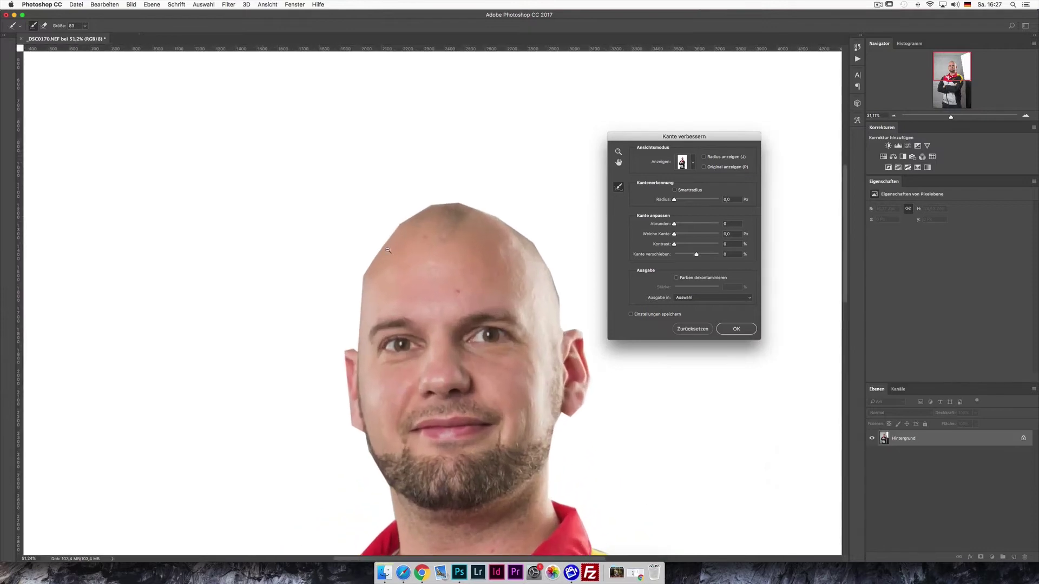
Step: Preview the cut-out On Black, then Overlay, then back On White
click(691, 164)
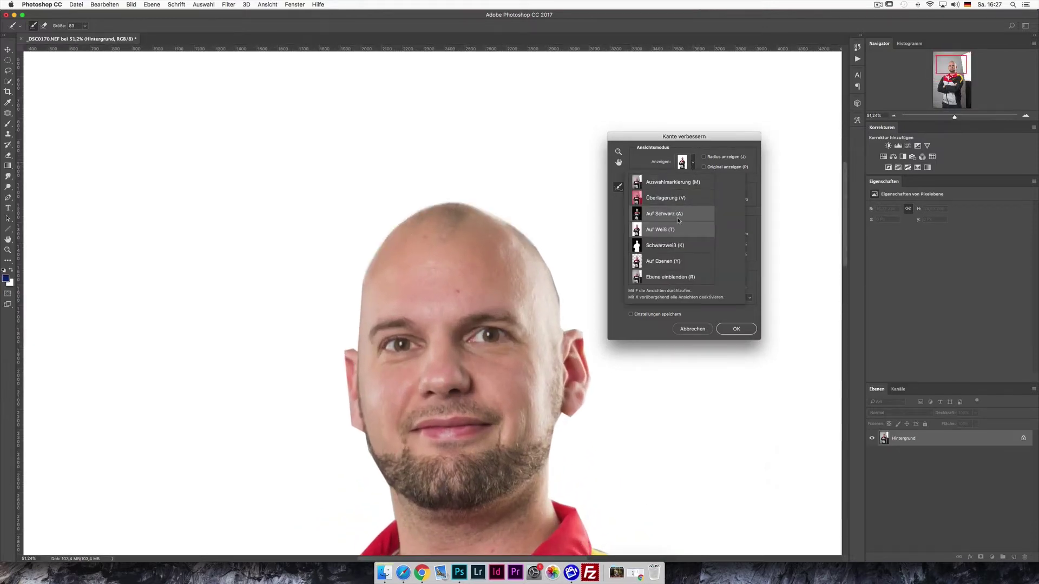
click(676, 216)
click(693, 162)
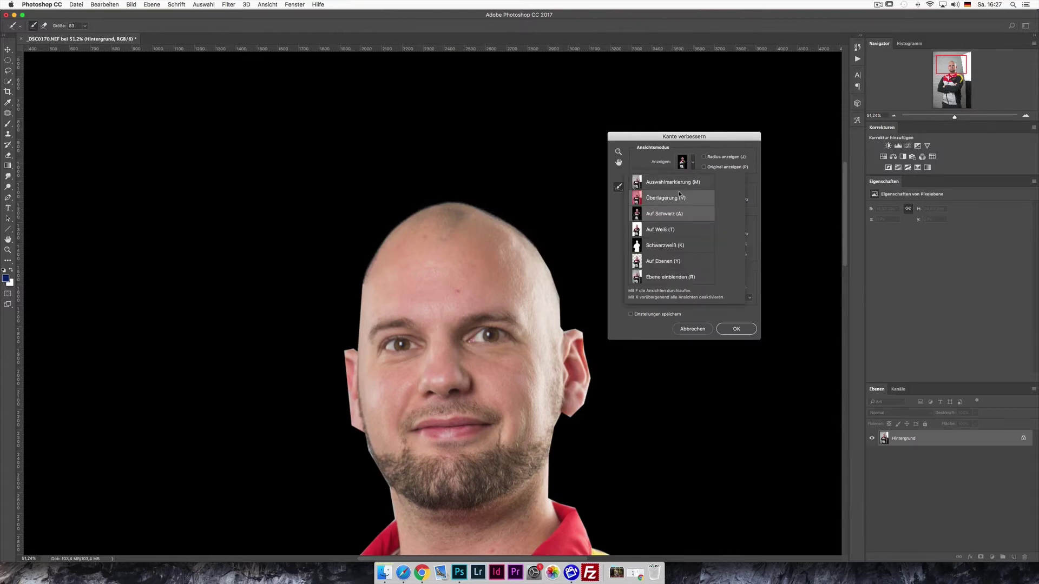
click(674, 201)
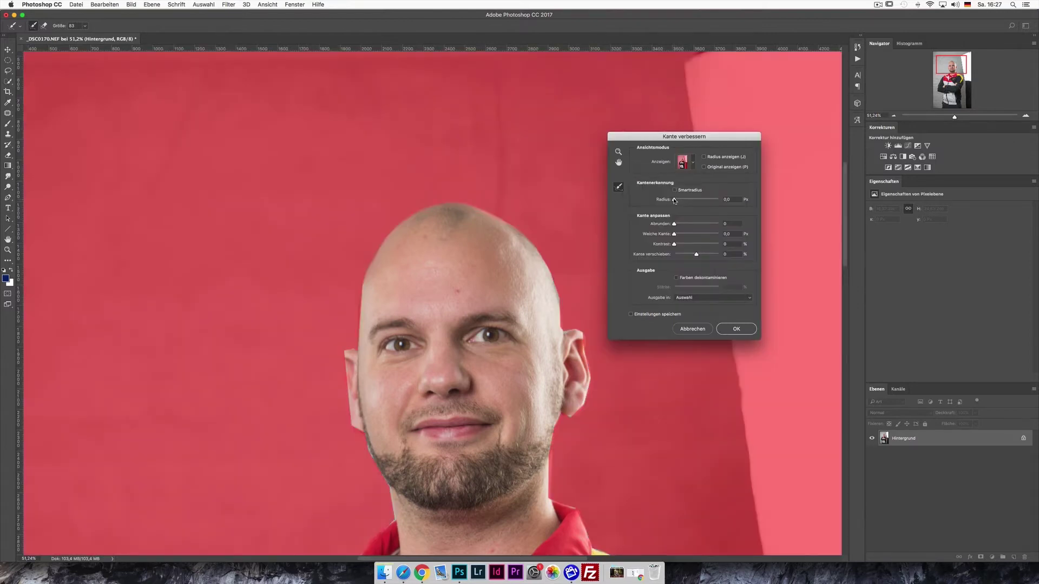
click(691, 164)
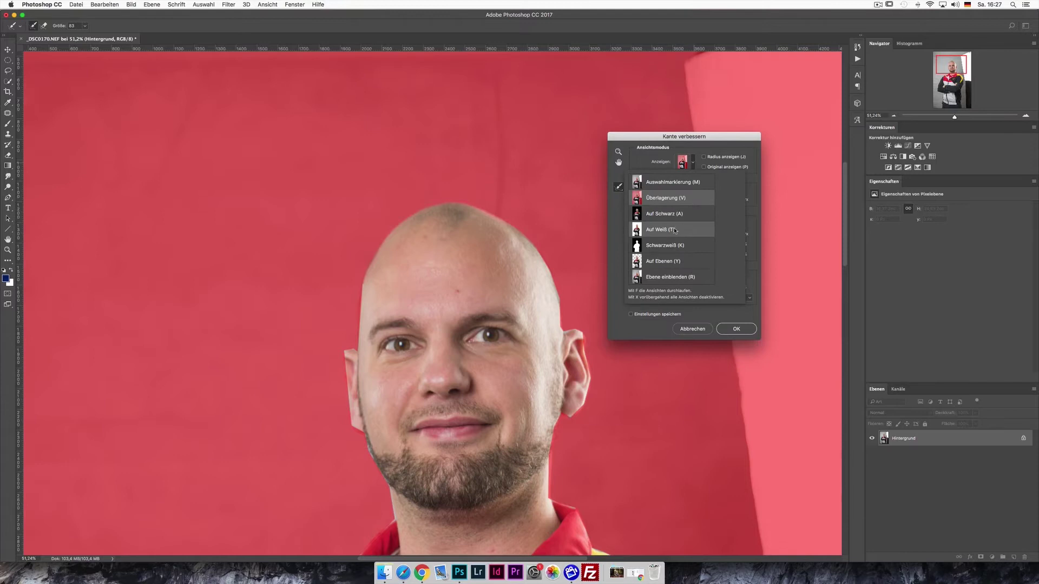
click(675, 229)
Step: Brush refinement along the neck and down the right shoulder and jacket side
mouse_move(509, 227)
mouse_down()
mouse_move(555, 295)
mouse_move(584, 398)
mouse_move(552, 436)
mouse_move(552, 492)
mouse_up()
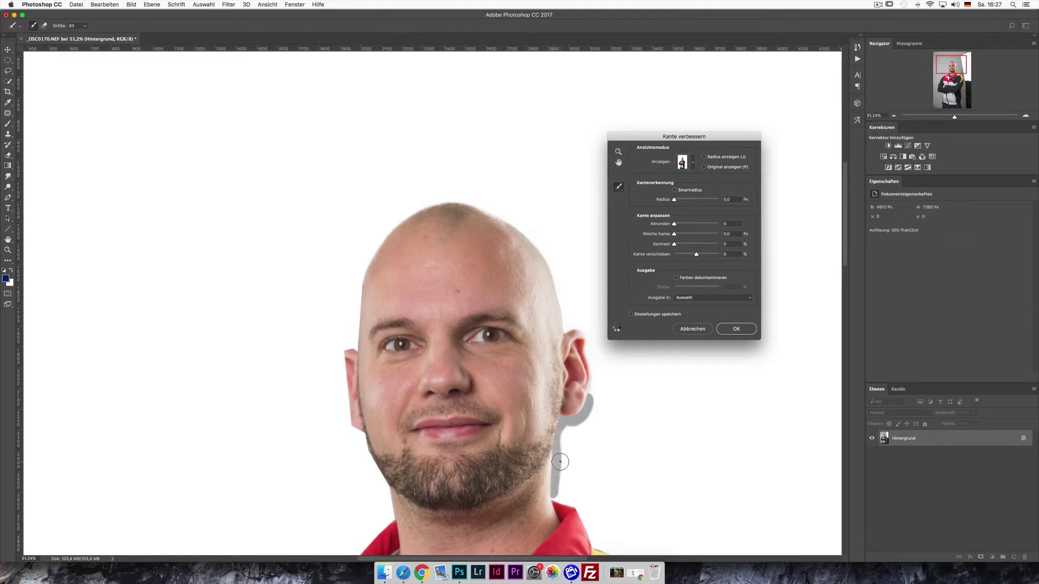
mouse_move(562, 467)
mouse_down()
mouse_move(422, 225)
mouse_move(464, 313)
mouse_move(541, 337)
mouse_move(606, 391)
mouse_move(584, 371)
mouse_move(632, 487)
mouse_move(621, 528)
mouse_up()
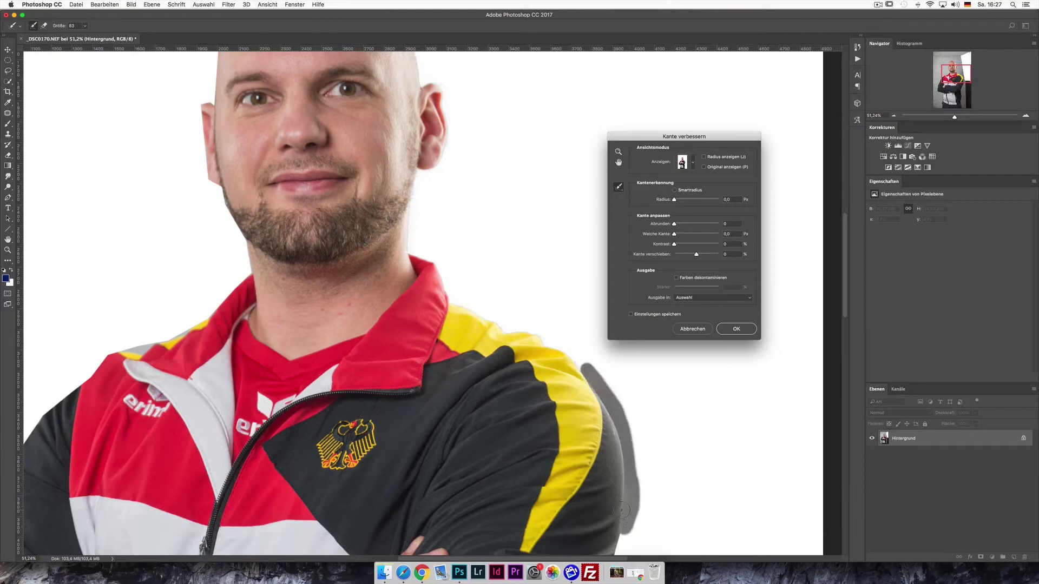
scroll(558, 173, down, 5)
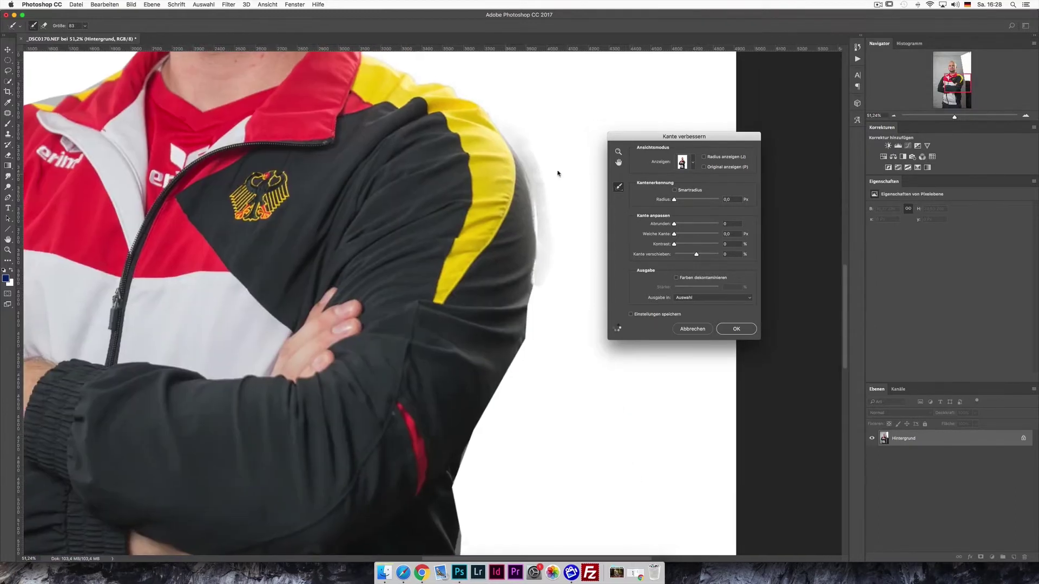
mouse_move(517, 148)
mouse_down()
mouse_move(548, 238)
mouse_move(538, 292)
mouse_up()
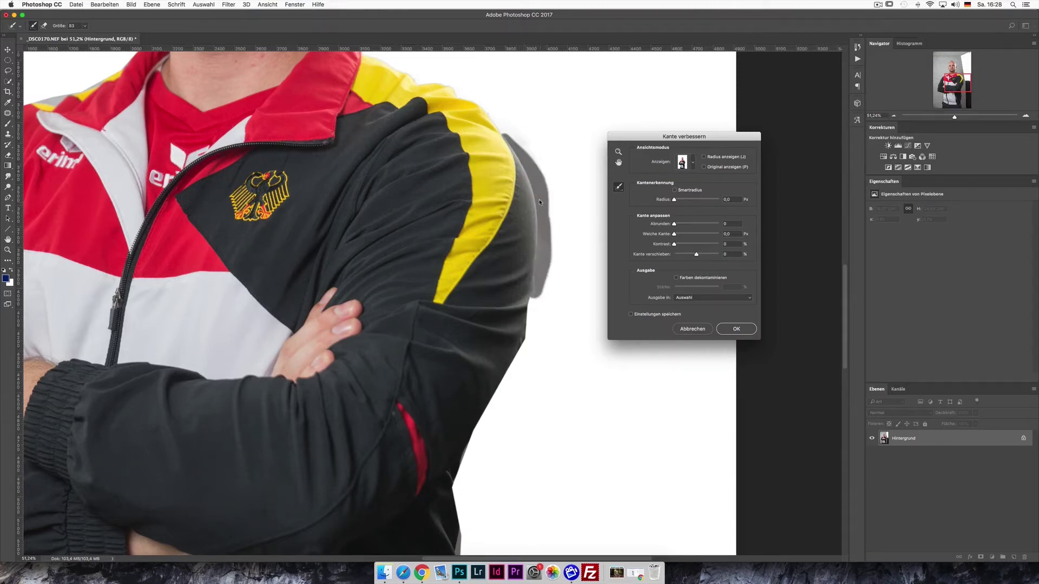
drag(540, 260, 522, 357)
drag(535, 298, 506, 383)
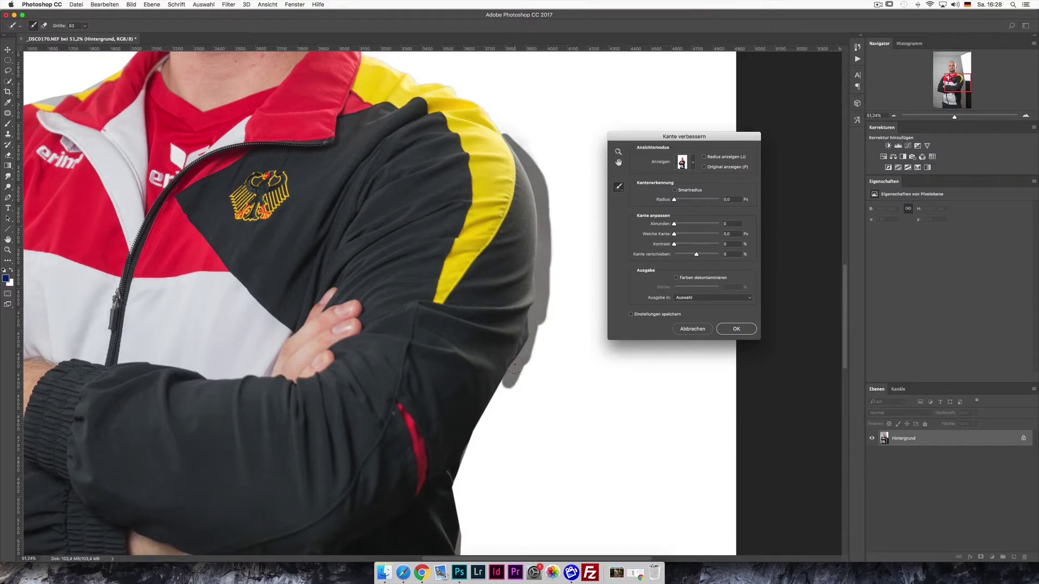
mouse_move(528, 345)
mouse_down()
mouse_move(458, 482)
mouse_move(465, 540)
mouse_up()
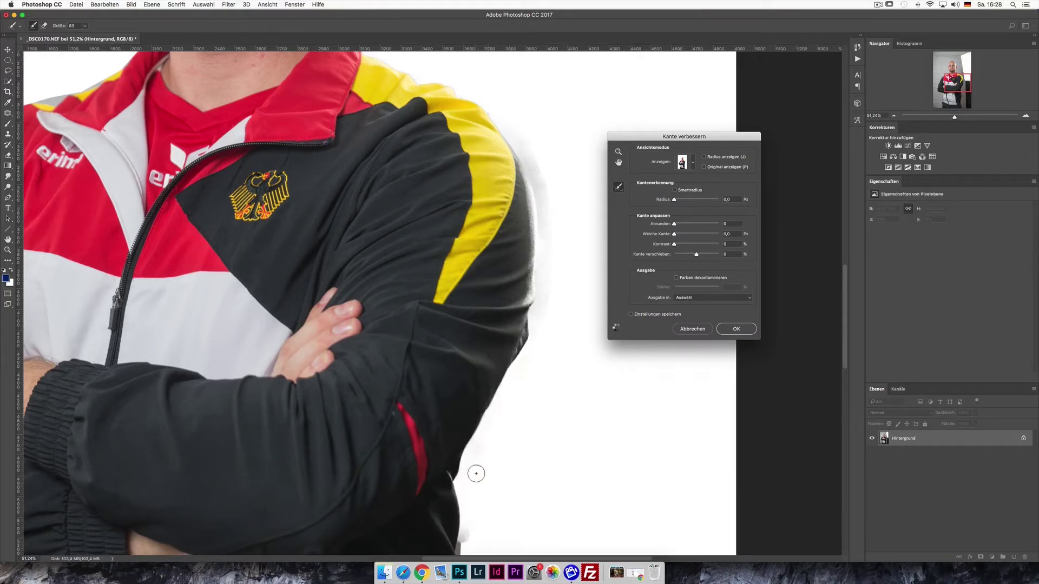
Step: Refine the edges of the lower sleeve and the jacket's ribbed cuff
scroll(473, 422, down, 5)
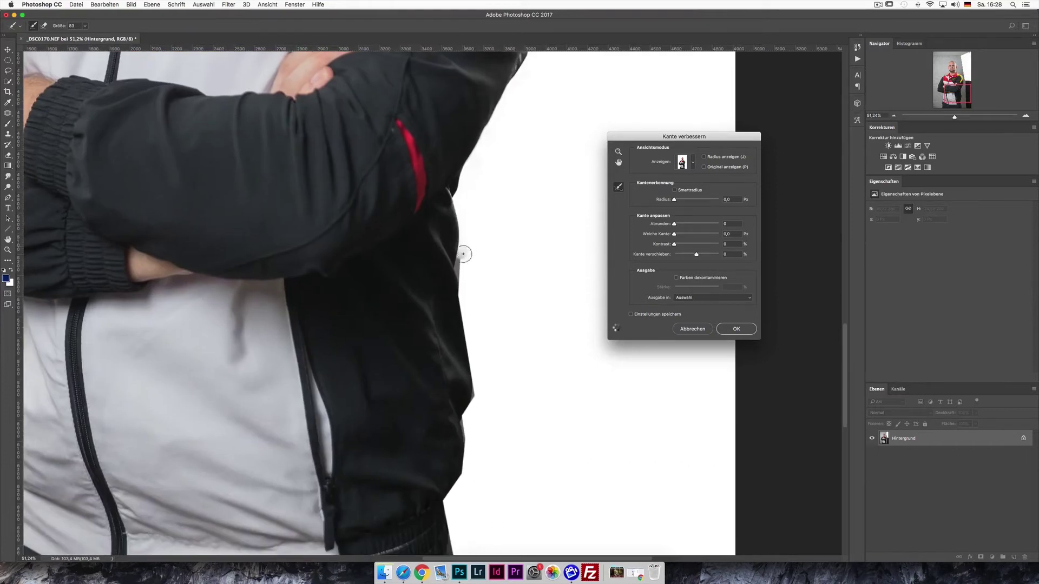
drag(463, 254, 469, 401)
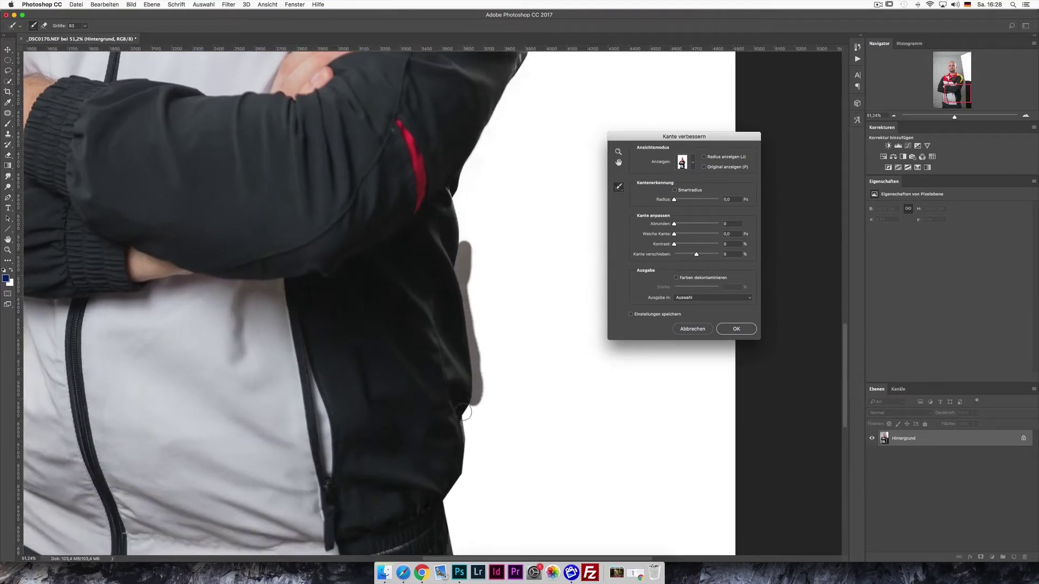
drag(474, 399, 449, 535)
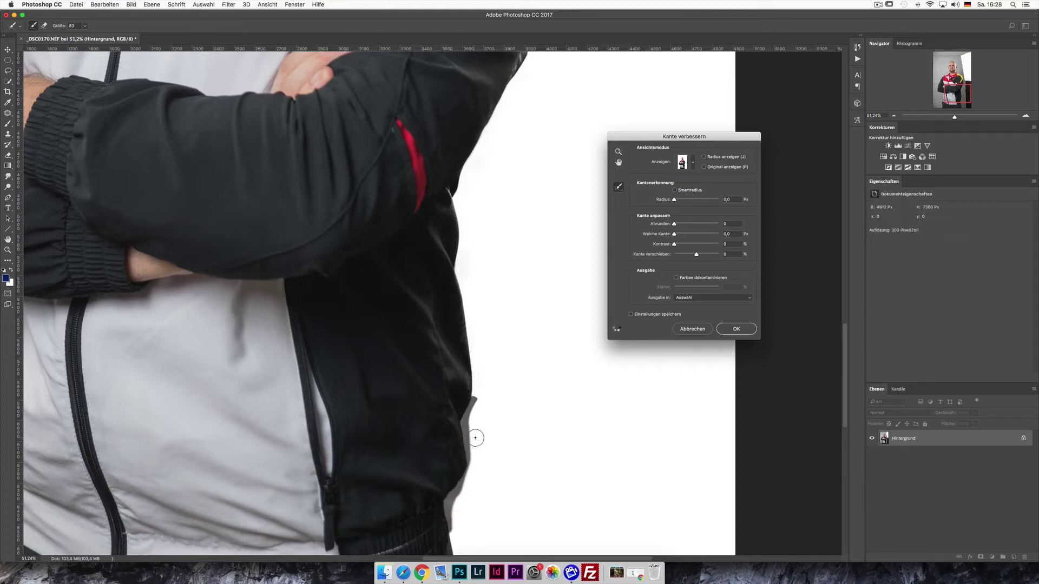
drag(475, 438, 450, 245)
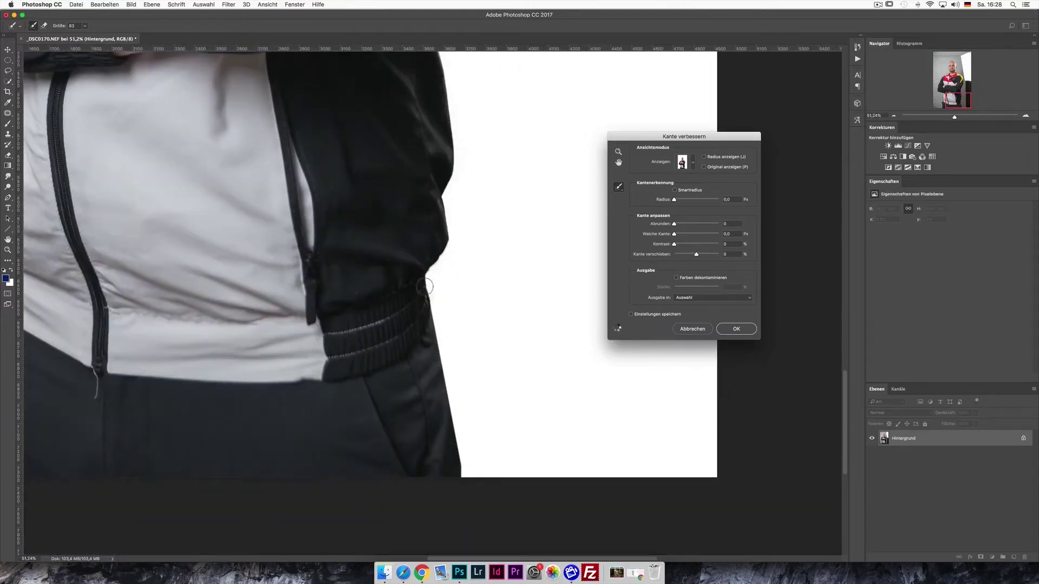
drag(425, 287, 477, 471)
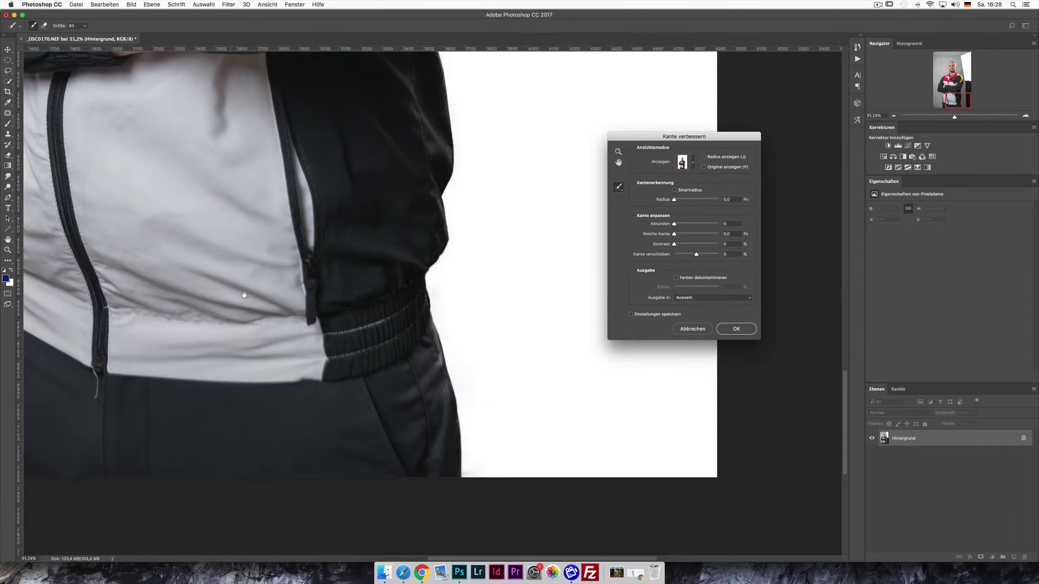
Step: Refine the left trouser edge, the jacket's left edge and the crossed arm edges
drag(244, 295, 579, 277)
mouse_move(287, 465)
mouse_down()
mouse_move(287, 337)
mouse_move(325, 220)
mouse_up()
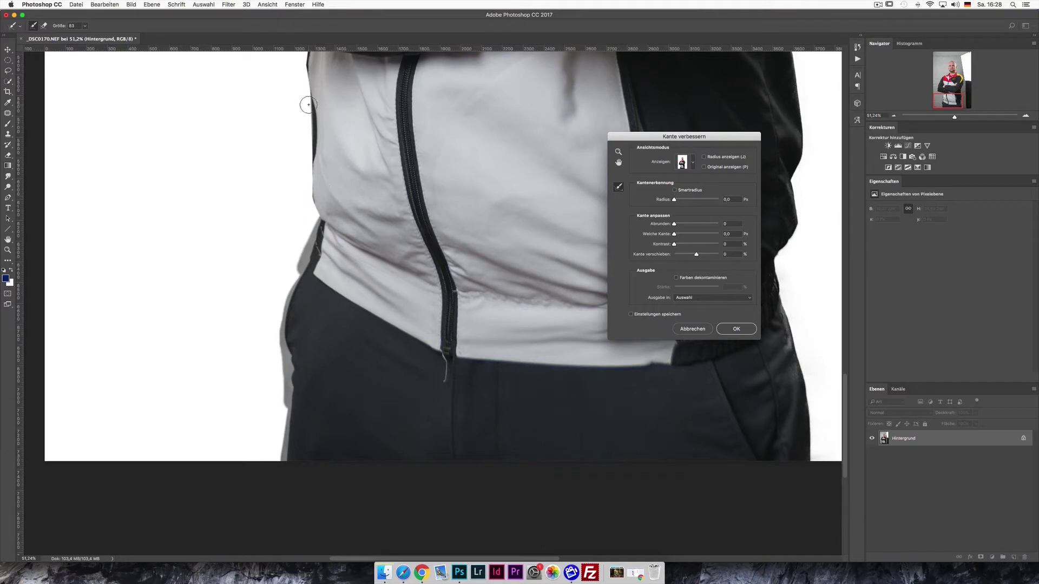
mouse_move(308, 89)
mouse_down()
mouse_move(319, 184)
mouse_move(307, 56)
mouse_up()
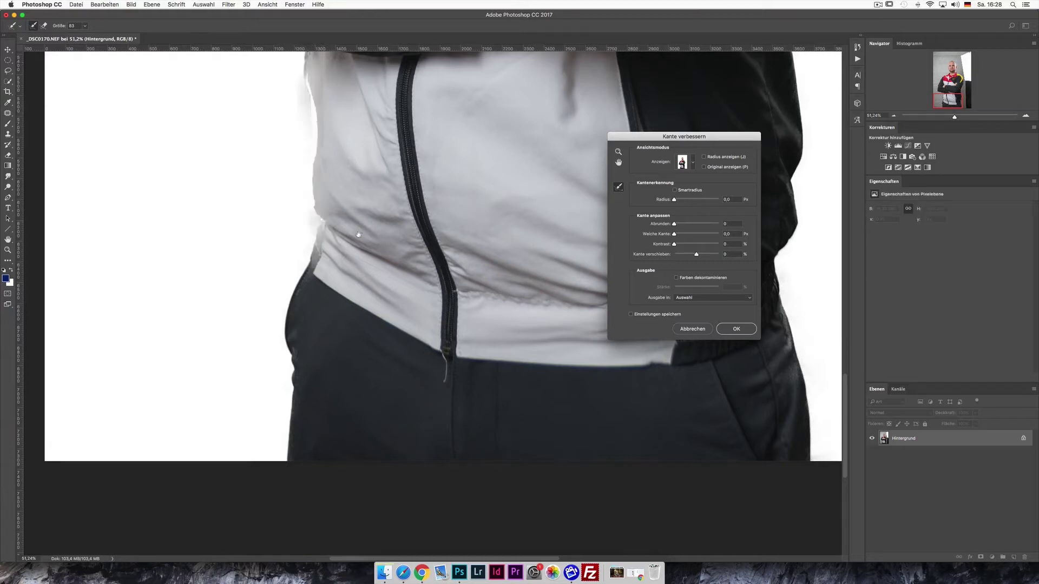
scroll(358, 297, up, 5)
drag(332, 238, 335, 398)
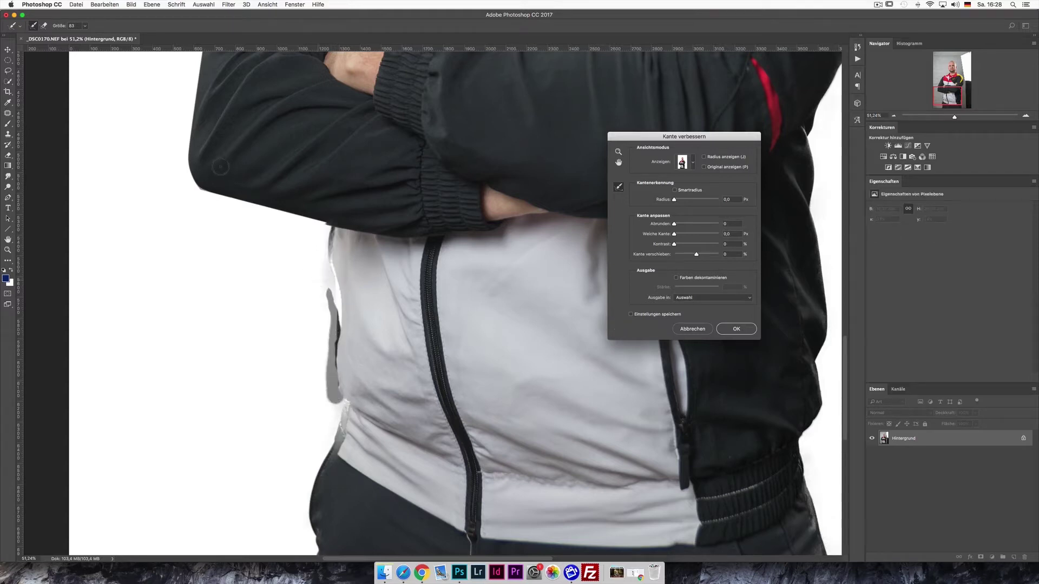
drag(196, 189, 331, 232)
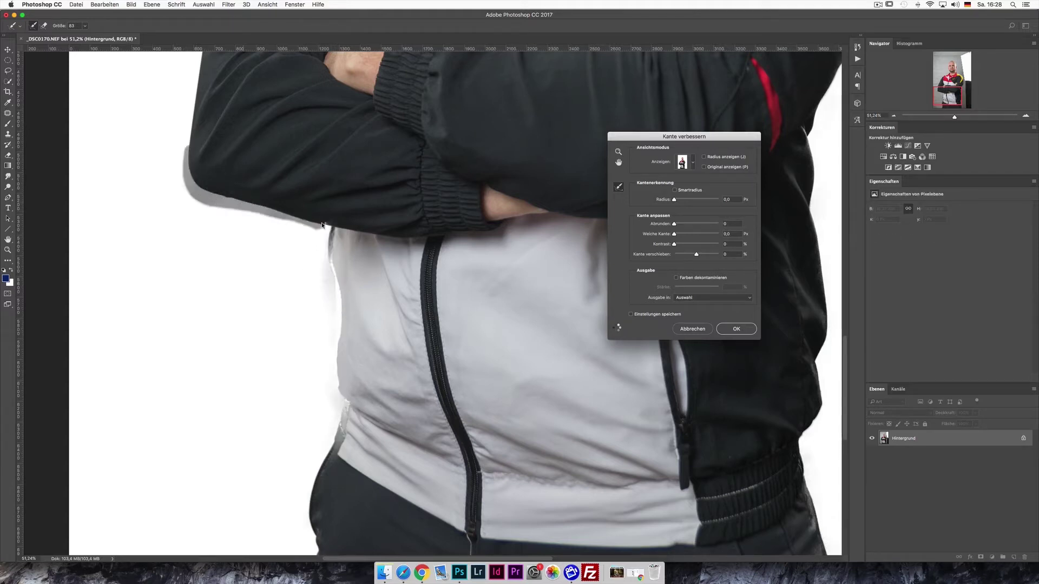
drag(200, 174, 191, 79)
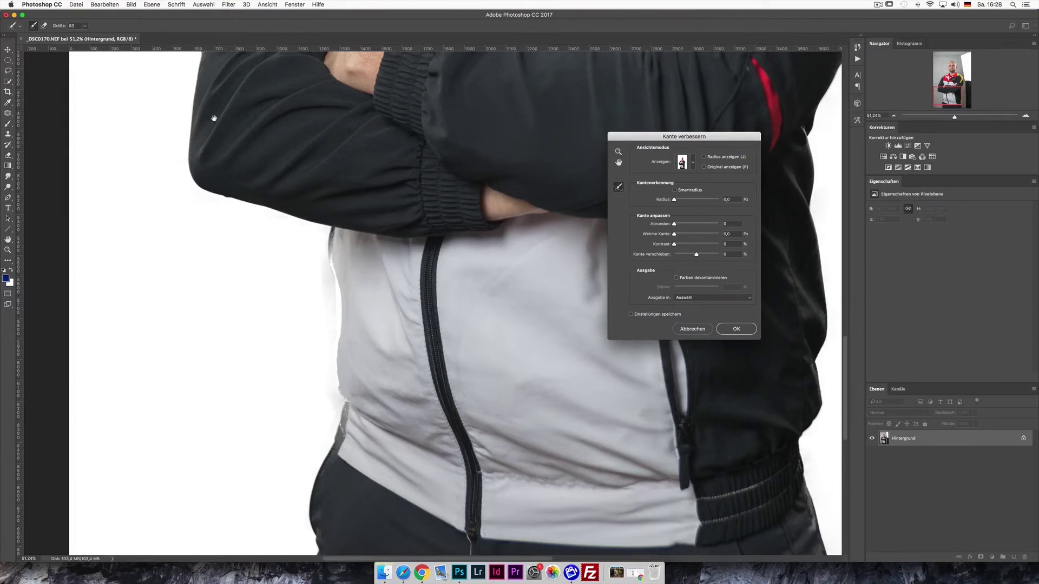
drag(214, 118, 219, 352)
mouse_move(211, 255)
mouse_down()
mouse_move(226, 228)
mouse_move(205, 293)
mouse_up()
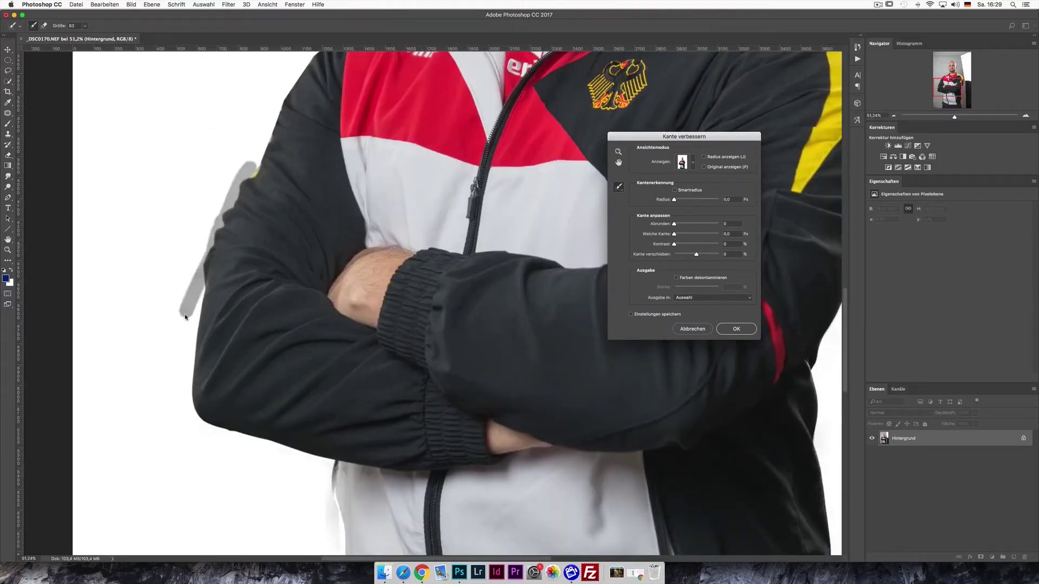
Step: Extend edge refinement up the arm and along the left shoulder
drag(235, 210, 324, 44)
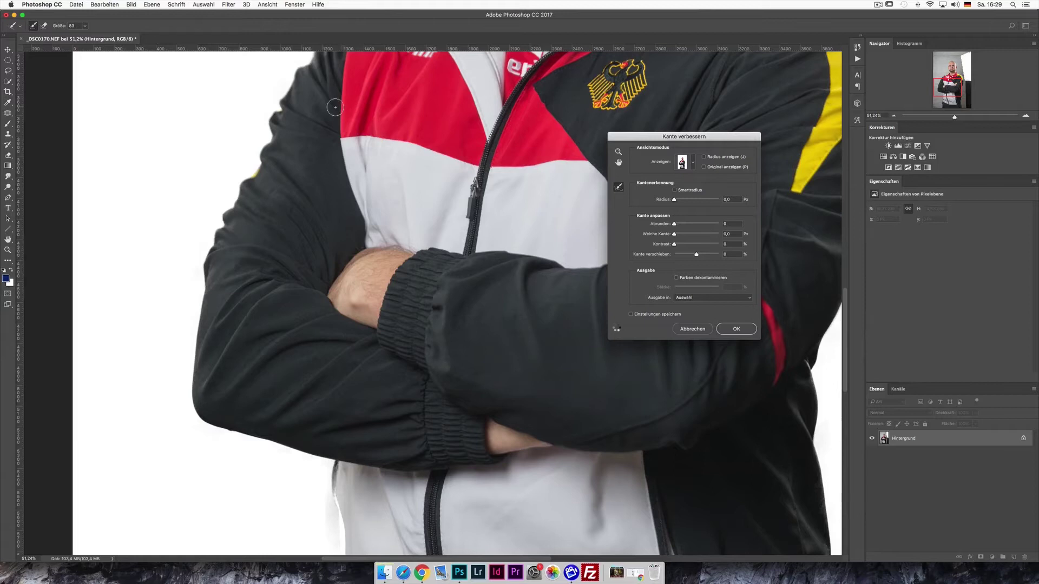
scroll(335, 107, up, 5)
mouse_move(323, 253)
mouse_down()
mouse_move(446, 184)
mouse_move(486, 143)
mouse_move(495, 101)
mouse_up()
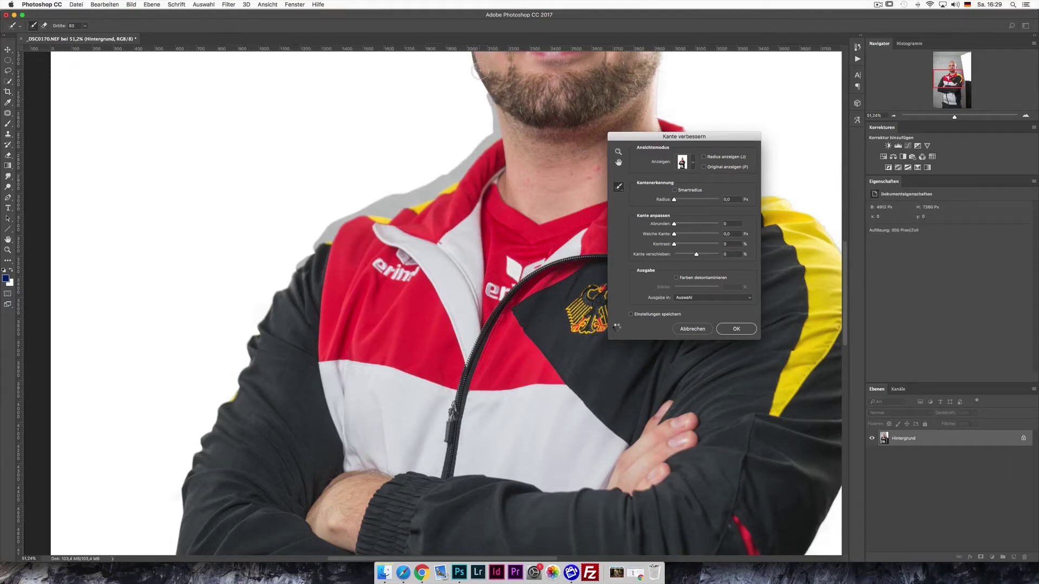
Step: Zoom in and refine the jawline, ear and head edges
key(alt)
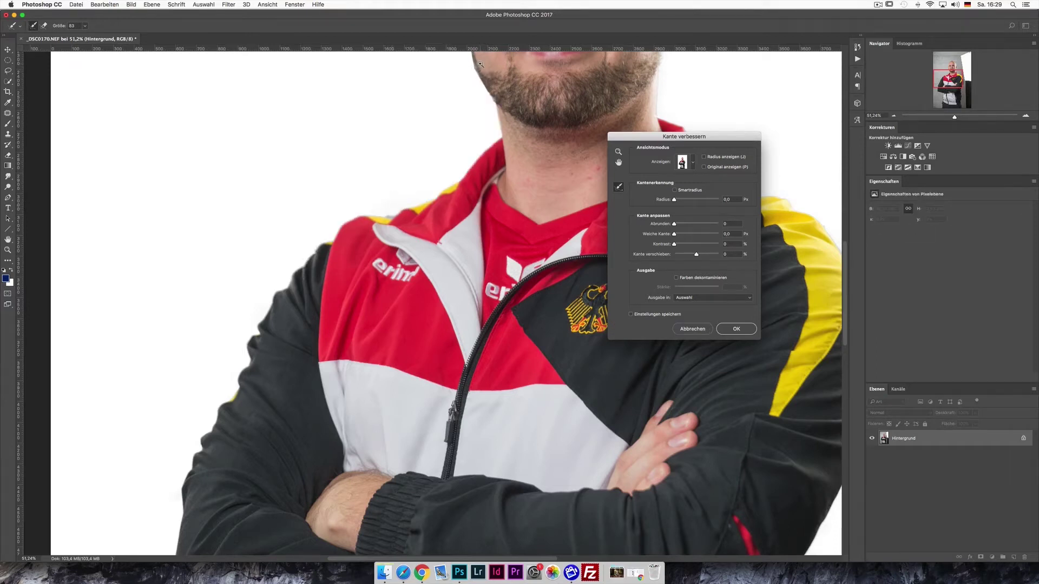
scroll(480, 64, up, 2)
scroll(485, 79, up, 1)
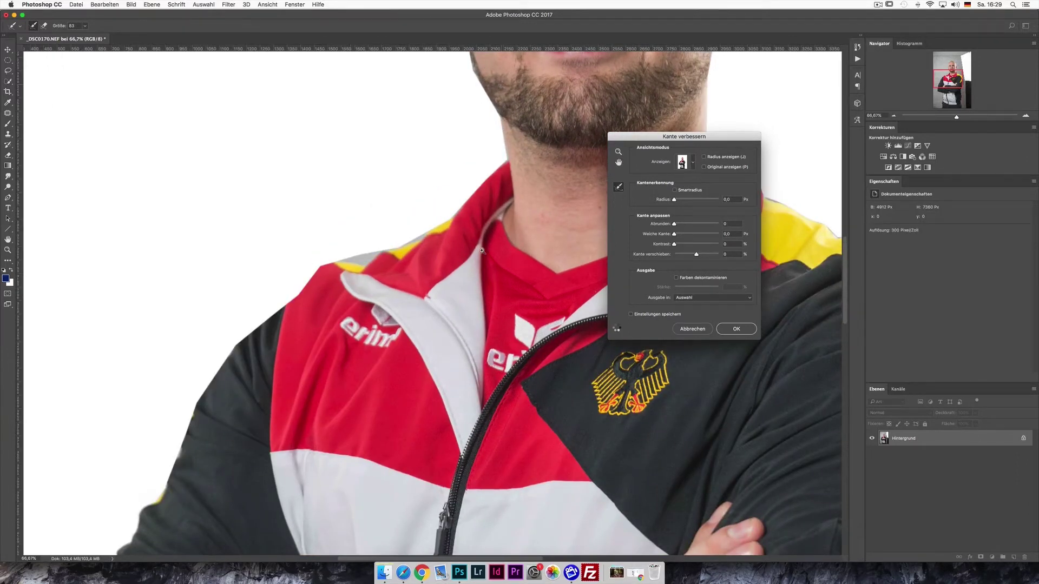
scroll(481, 250, up, 1)
drag(509, 156, 459, 365)
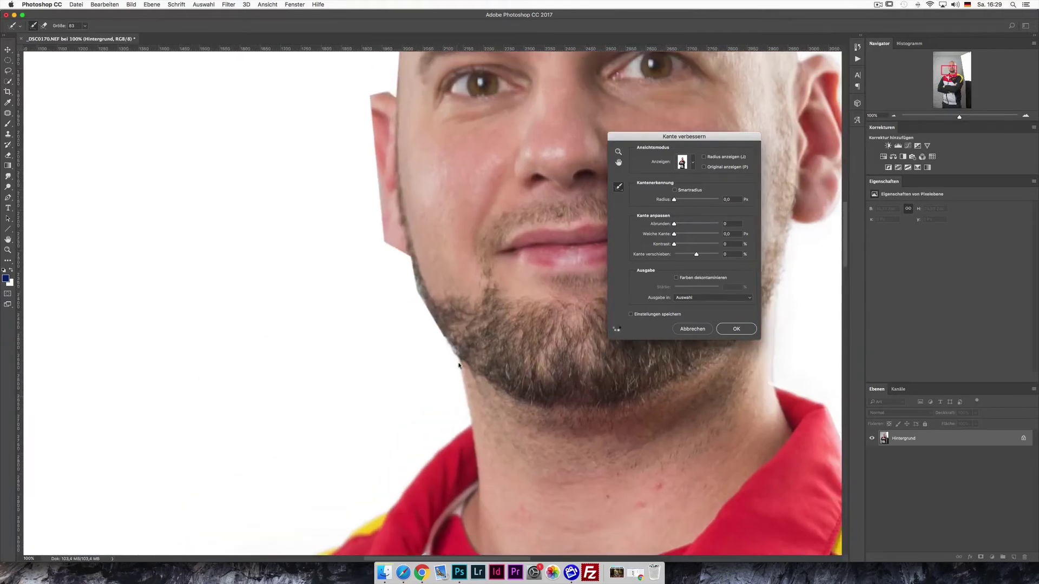
mouse_move(396, 262)
mouse_down()
mouse_move(430, 321)
mouse_move(405, 274)
mouse_up()
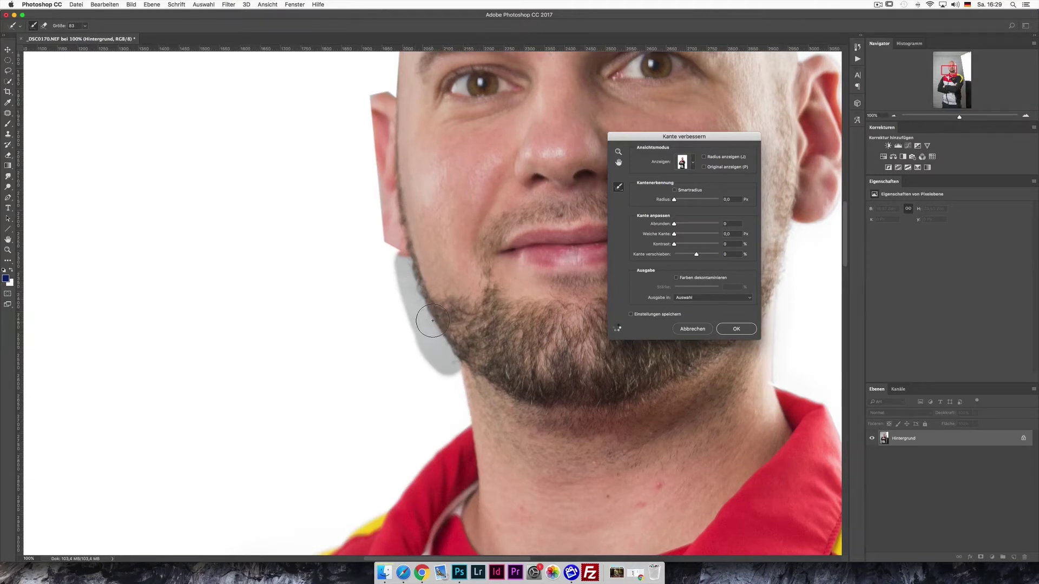
drag(431, 320, 425, 313)
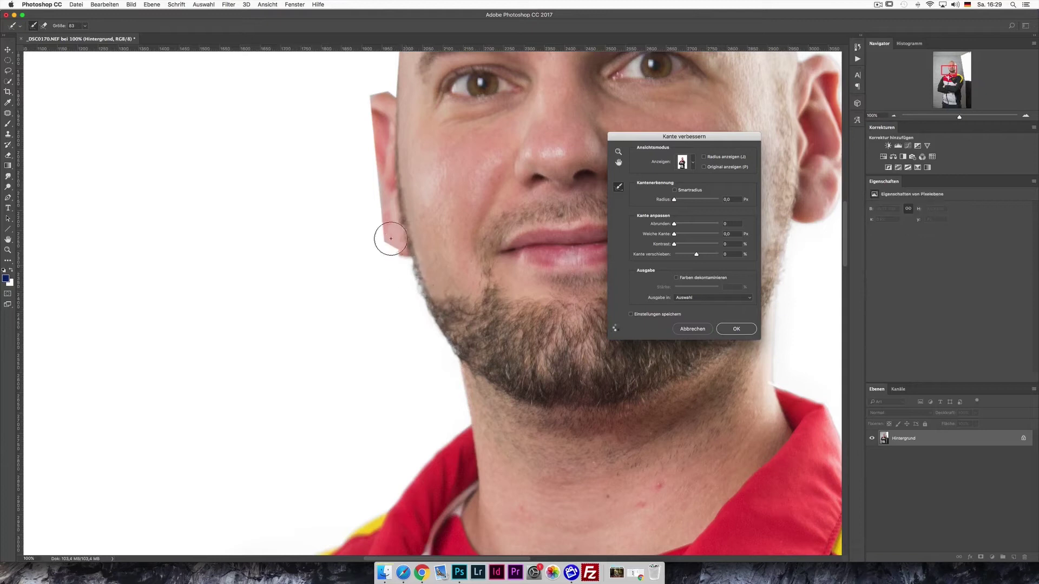
drag(363, 122, 381, 240)
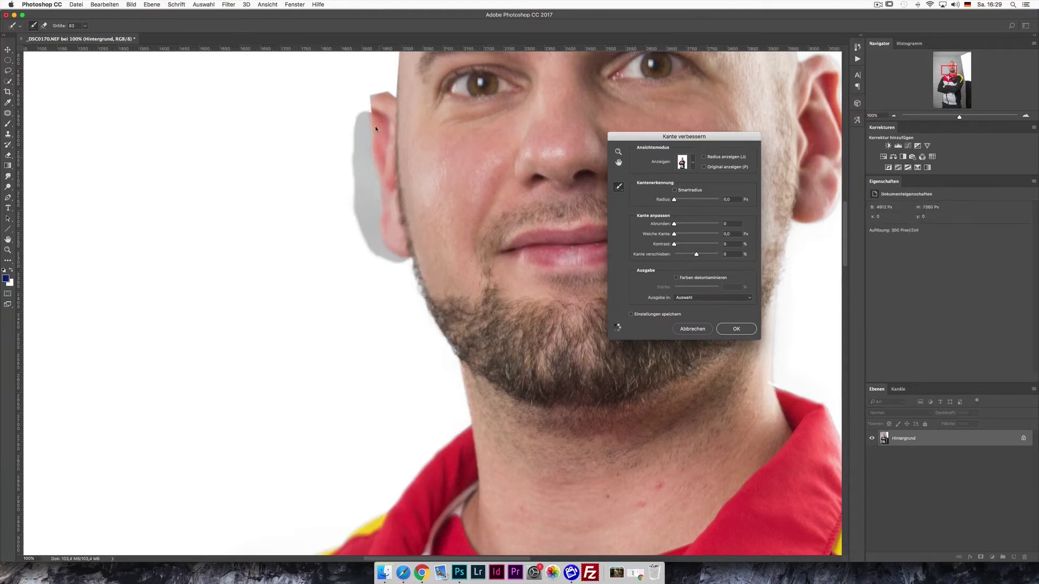
drag(375, 125, 387, 54)
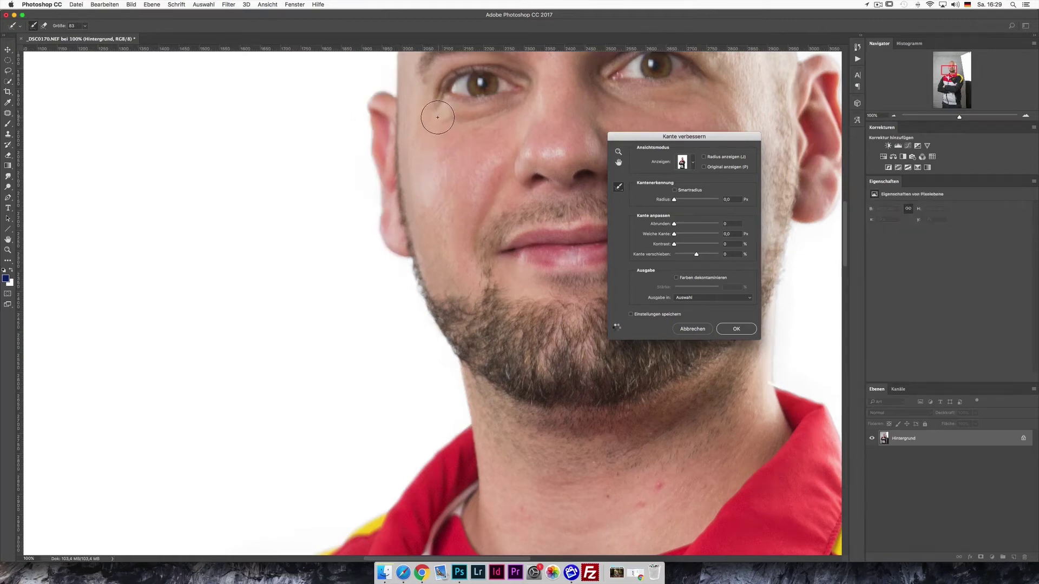
scroll(432, 163, up, 5)
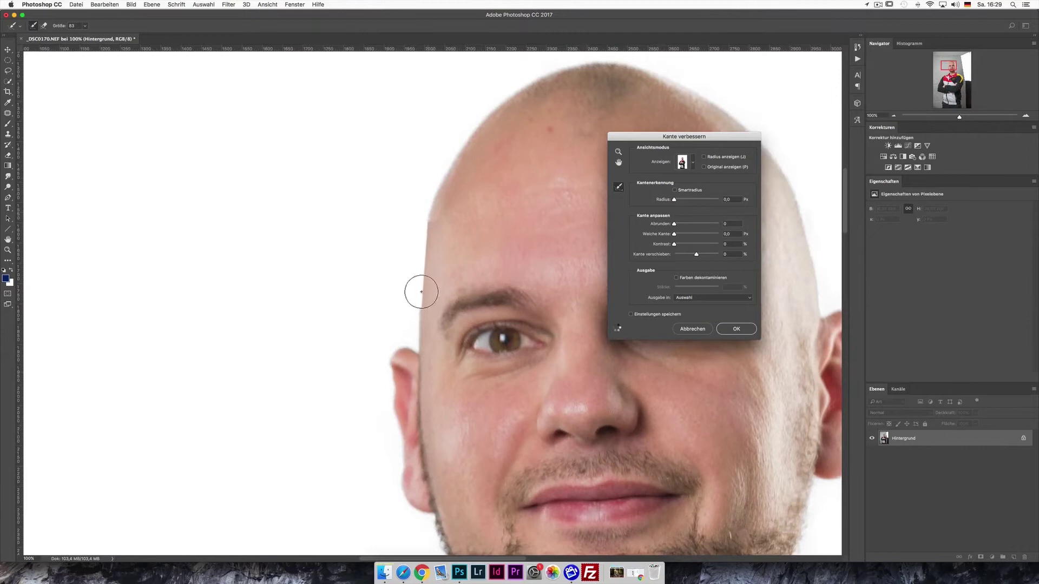
drag(428, 216, 424, 214)
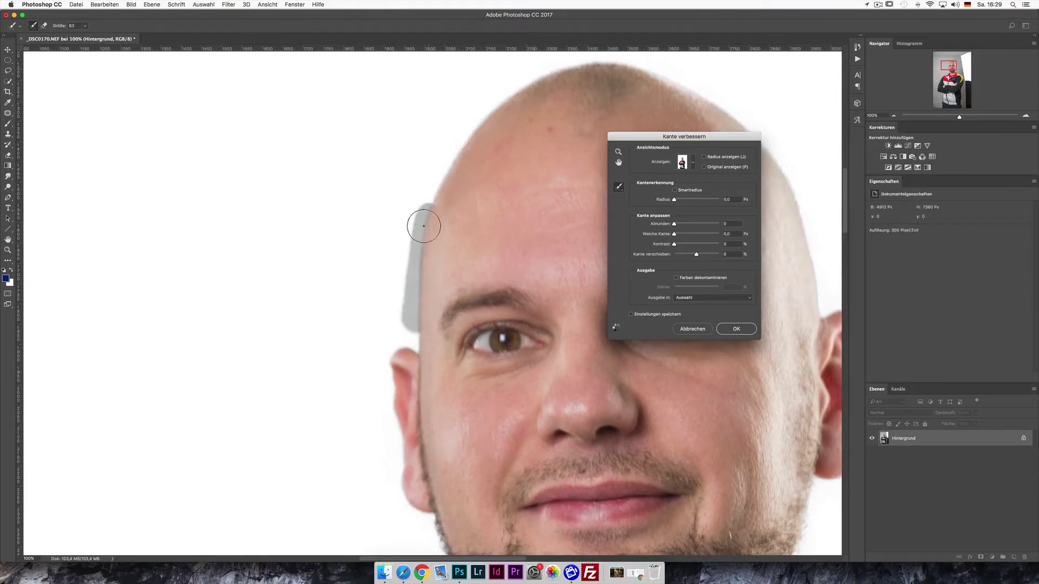
Step: Zoom out to the upper body and apply the refined selection
alt+click(520, 293)
alt+click(526, 298)
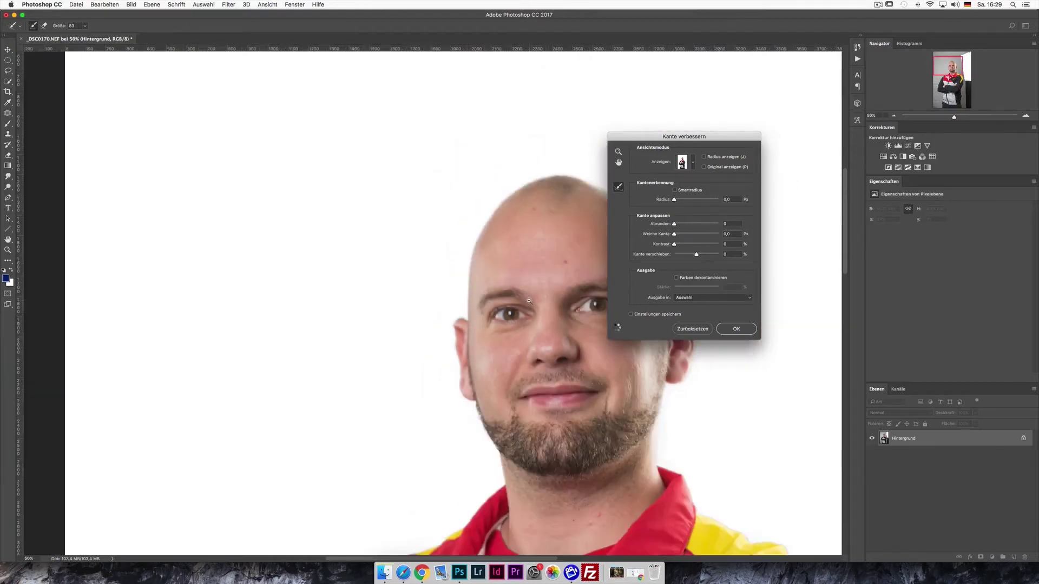
alt+click(534, 309)
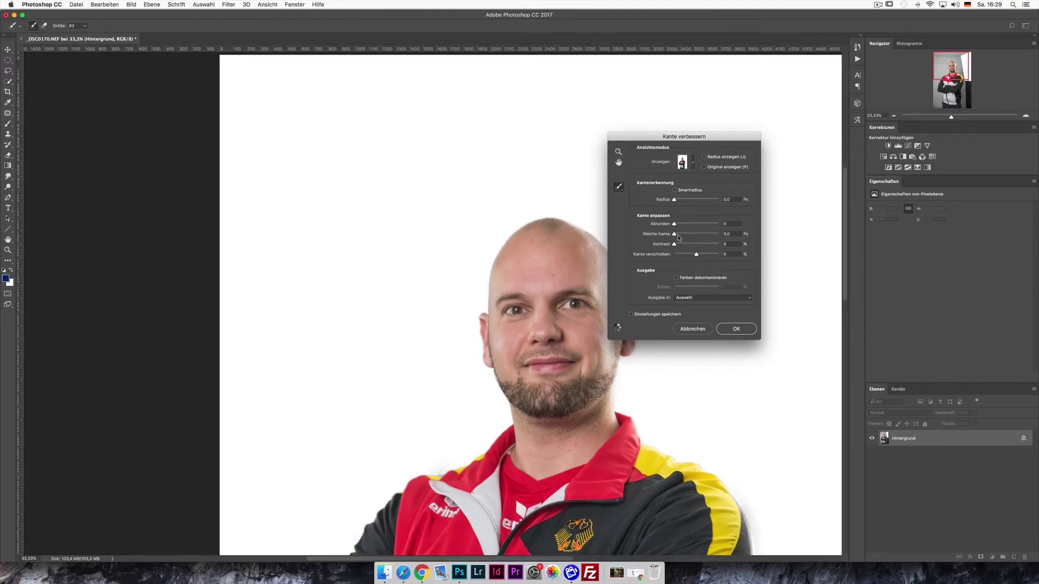
scroll(469, 254, down, 10)
scroll(470, 254, down, 3)
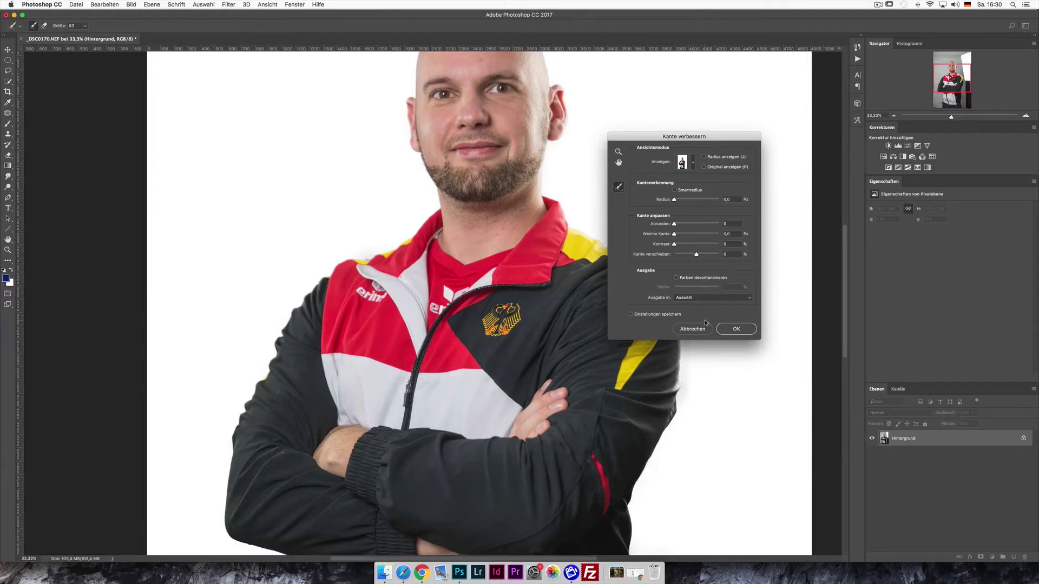
click(734, 329)
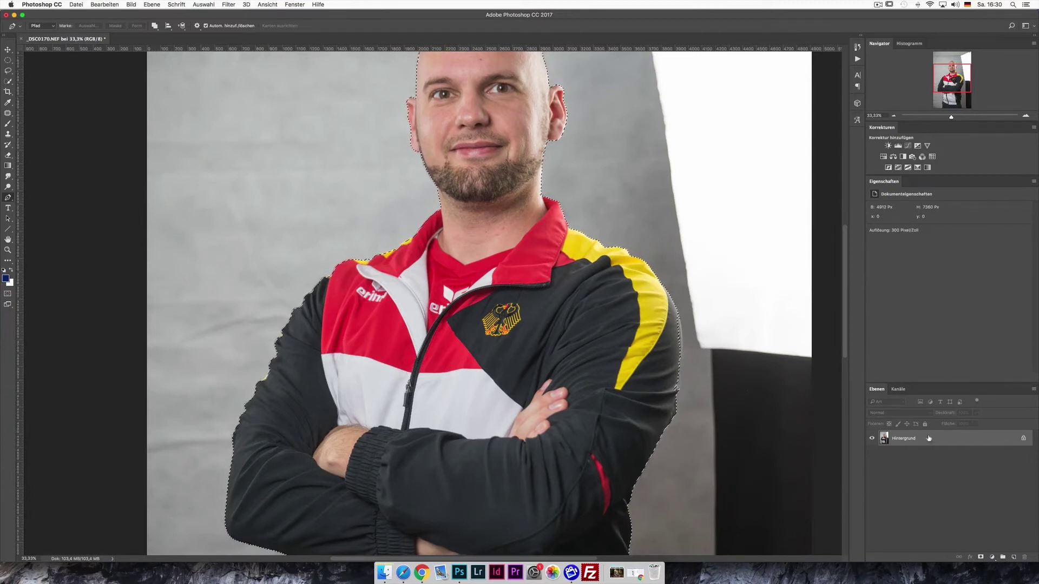
Step: Duplicate the Hintergrund layer and mask the copy with the man's selection
drag(925, 437, 1012, 557)
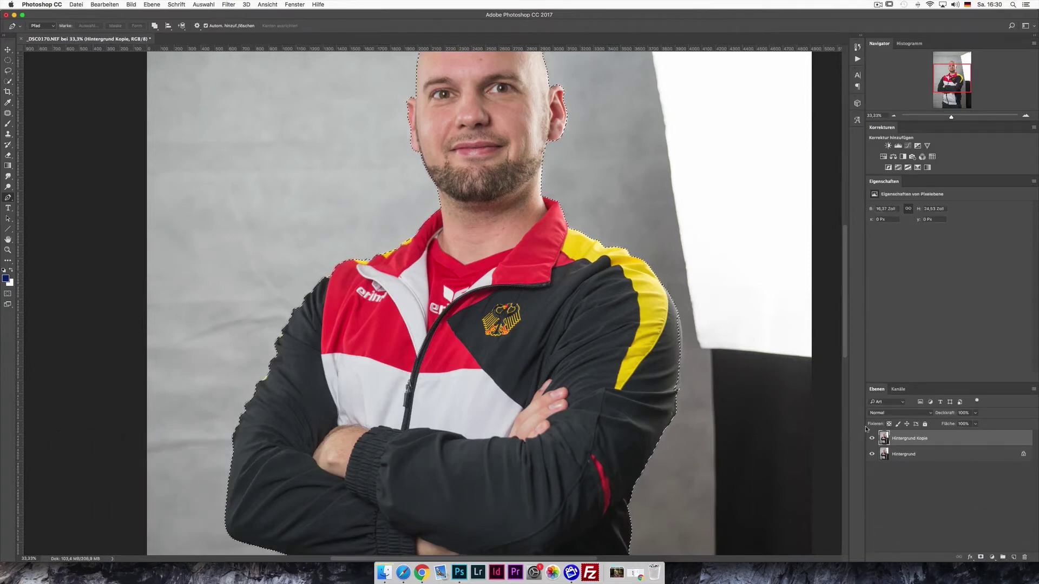
click(980, 558)
alt+click(900, 439)
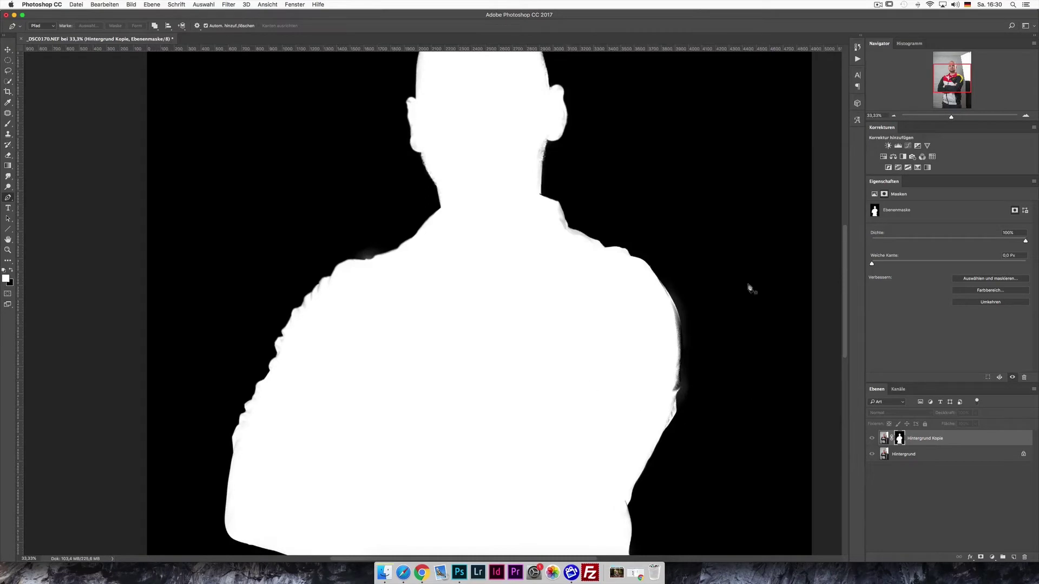
Step: Select the original Hintergrund layer and add new empty layer 'Ebene 1'
scroll(682, 232, down, 2)
scroll(679, 232, down, 3)
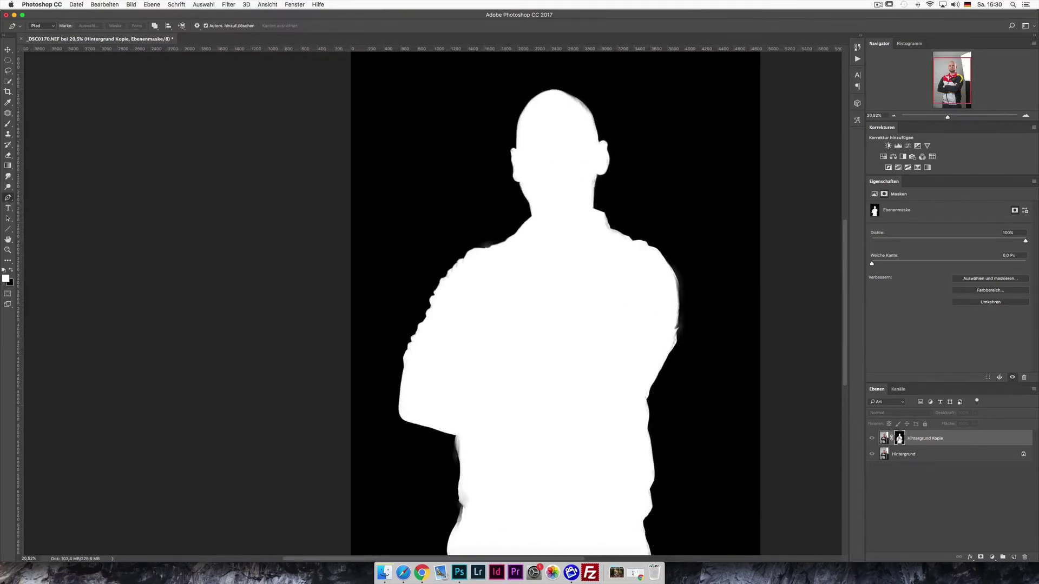
alt+click(899, 439)
click(1012, 557)
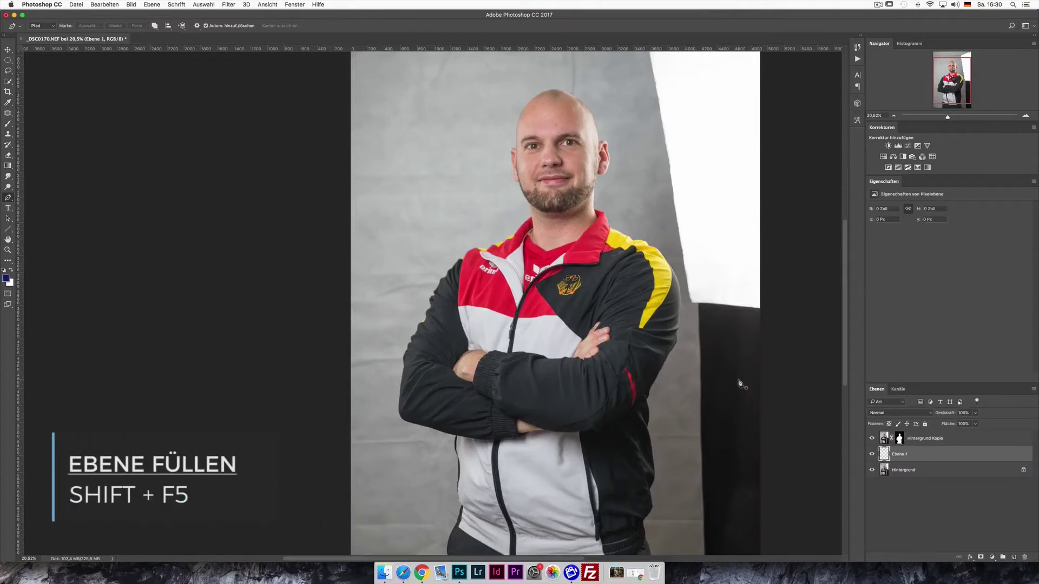
Step: Fill the new layer Ebene 1 with white
key(shift+F5)
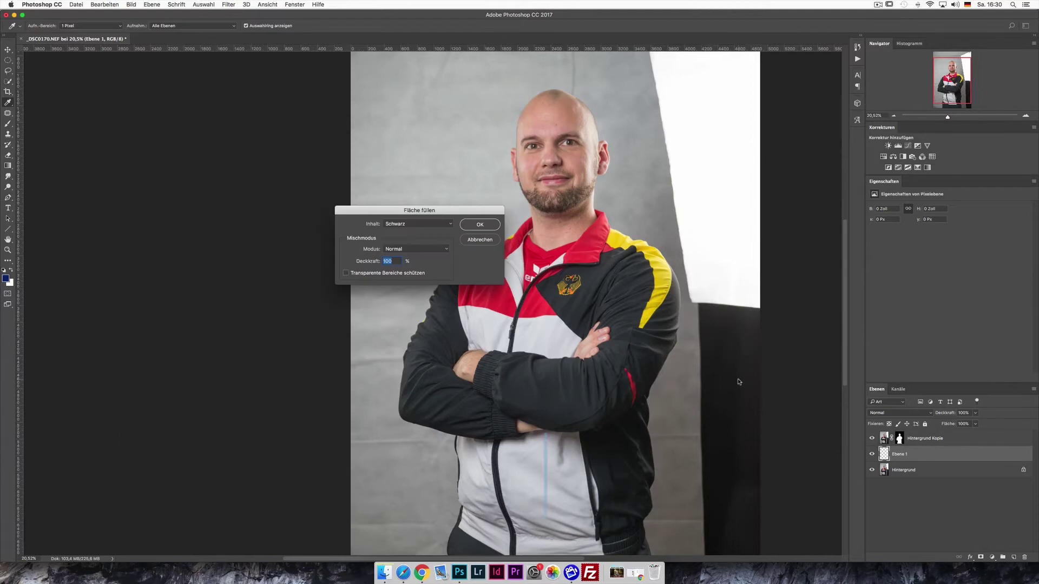
click(403, 225)
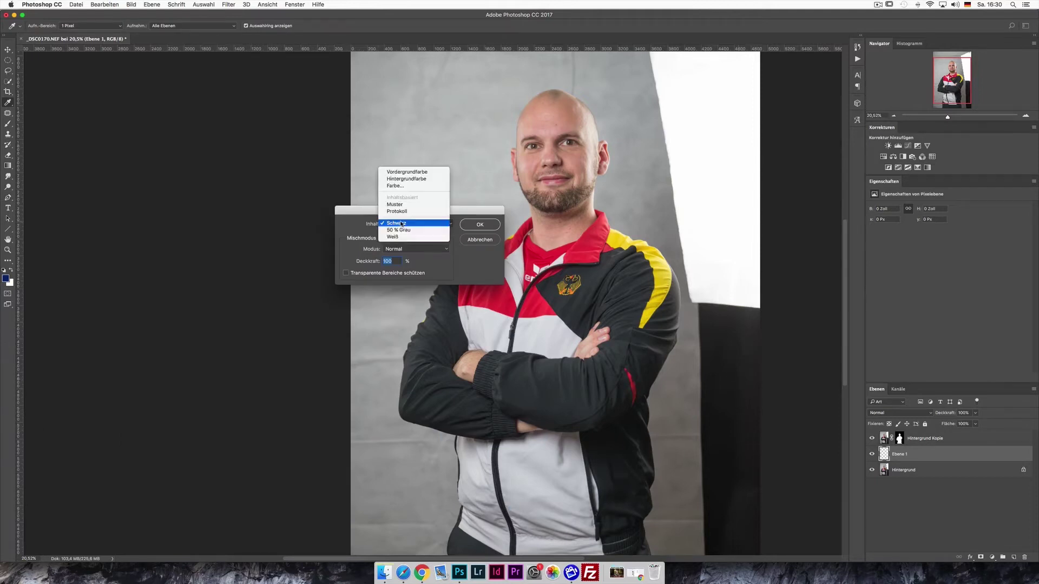
click(392, 237)
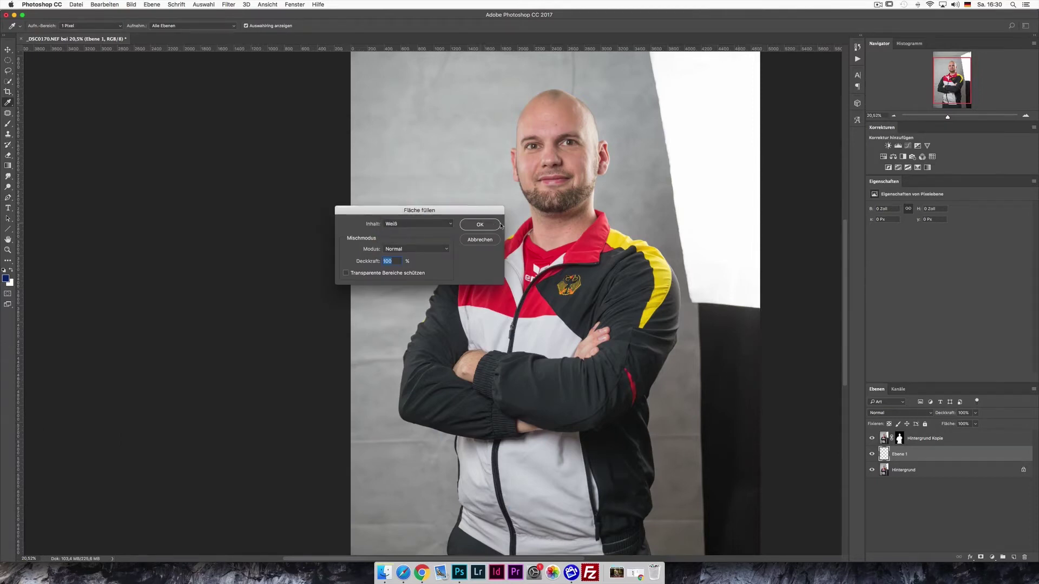
click(499, 225)
Step: Toggle Ebene 1's visibility to compare the cut-out with and without the white backing
click(870, 438)
click(872, 439)
click(871, 455)
click(871, 454)
click(871, 455)
click(870, 455)
click(871, 455)
scroll(744, 287, up, 2)
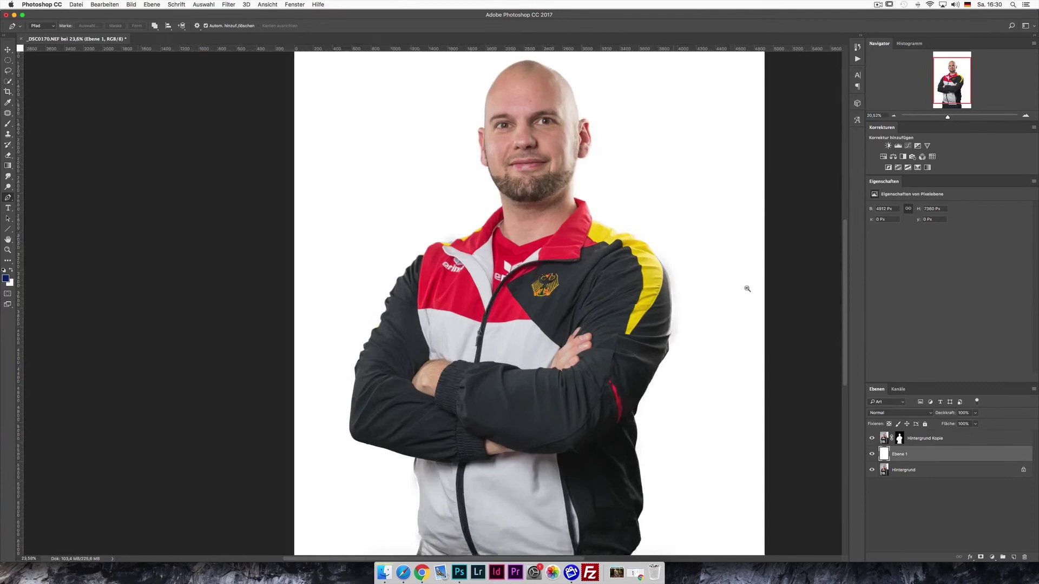
scroll(686, 283, up, 5)
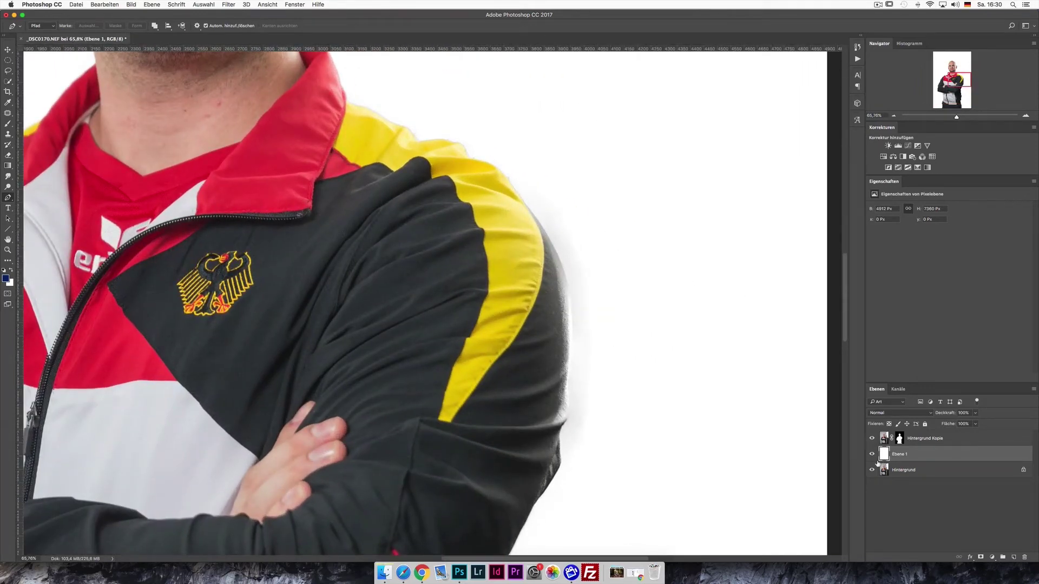
Step: Invert Ebene 1 to black, select the copy layer's mask, and hide Ebene 1
key(super+i)
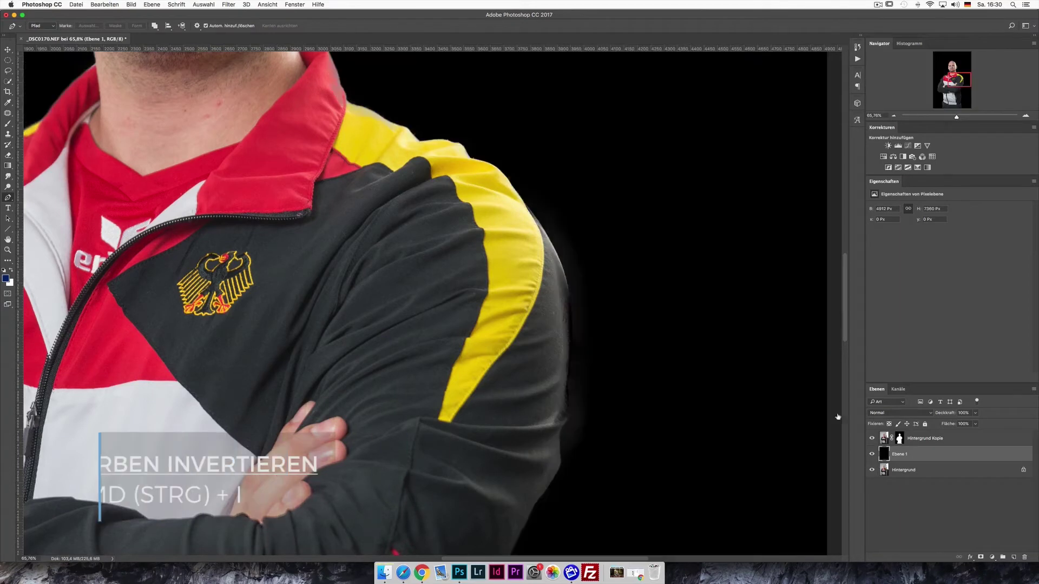
click(898, 438)
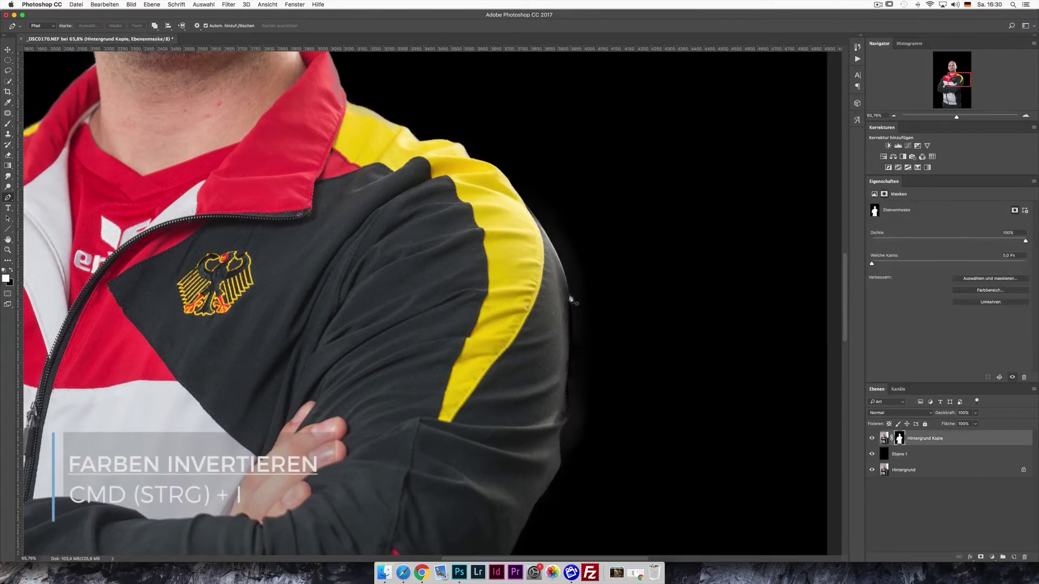
click(872, 455)
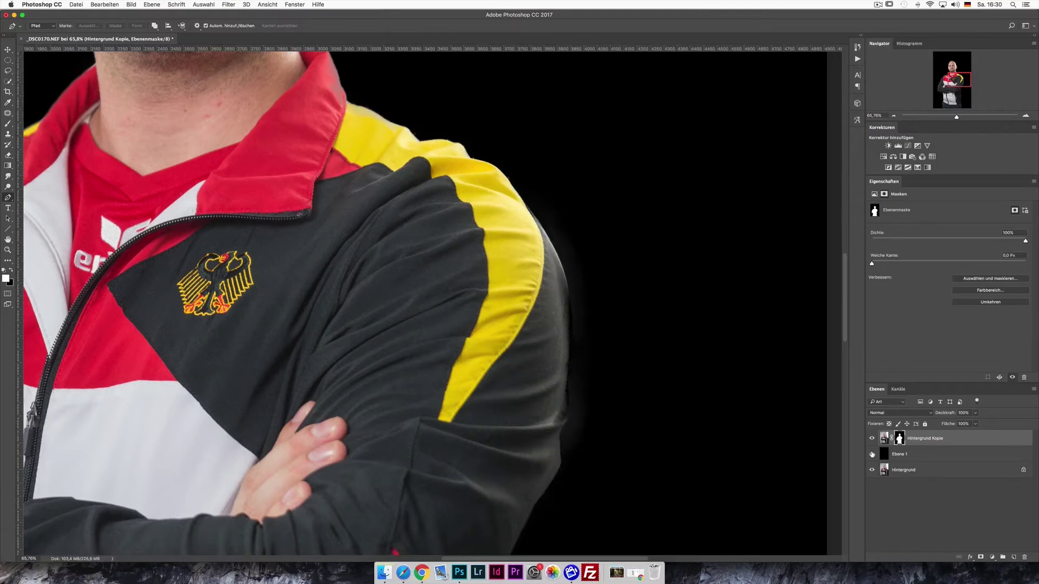
click(872, 454)
Step: Start a pen path at the shoulder edge and curve it along the shoulder and yellow stripe
click(524, 203)
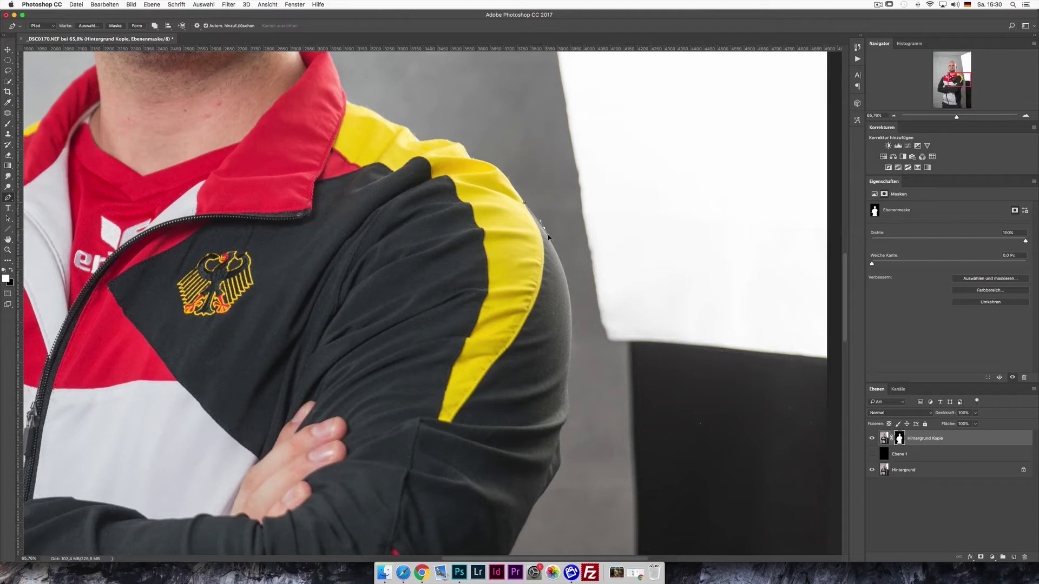
scroll(548, 237, up, 3)
scroll(541, 233, up, 2)
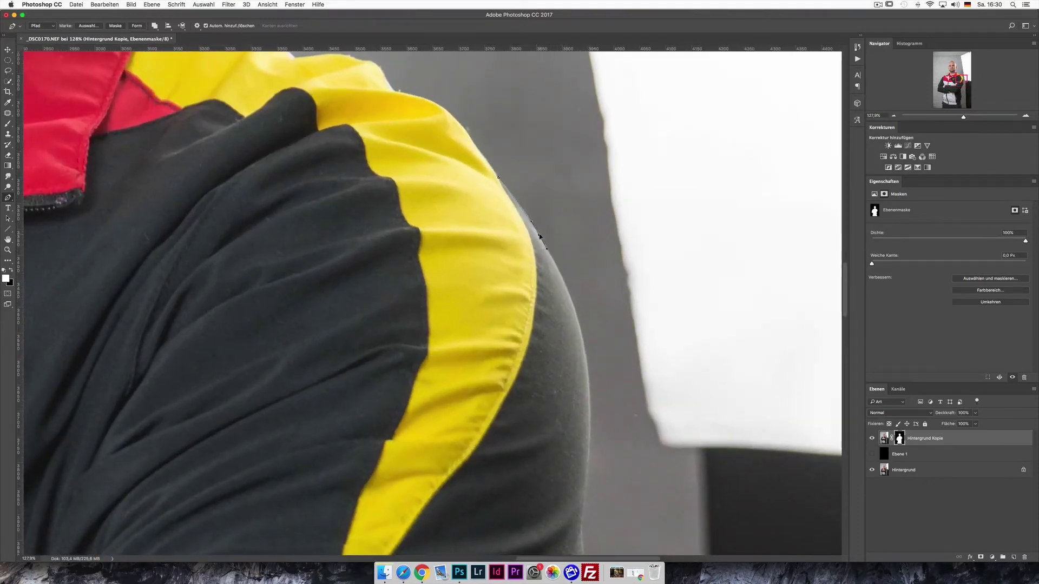
drag(596, 417, 591, 440)
scroll(587, 379, down, 5)
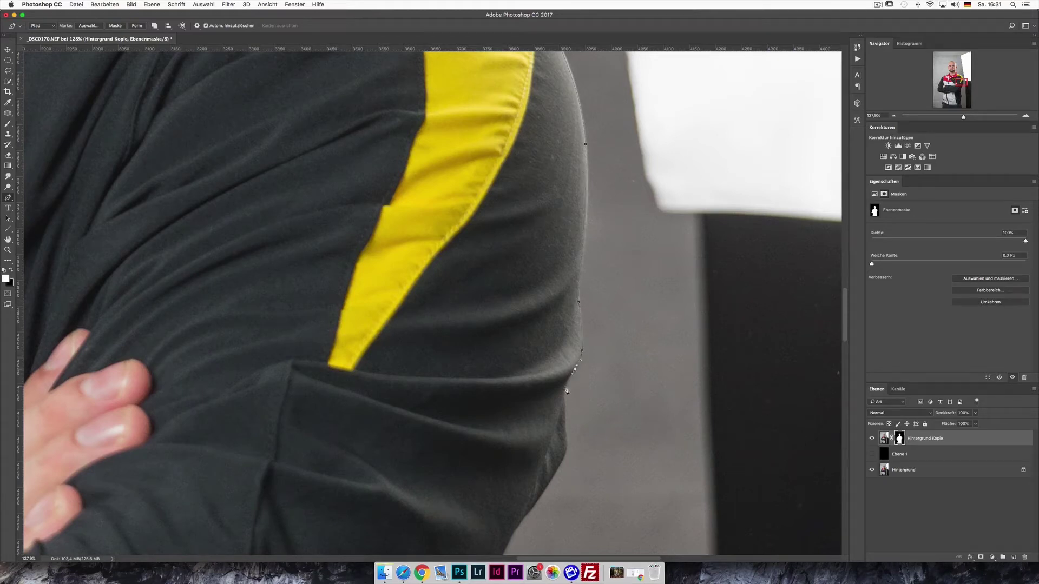
drag(382, 316, 448, 160)
Step: Close the path across the yellow stripe and choose Auswahl erstellen from its menu
scroll(444, 141, up, 4)
click(429, 144)
click(478, 126)
click(509, 121)
right_click(519, 195)
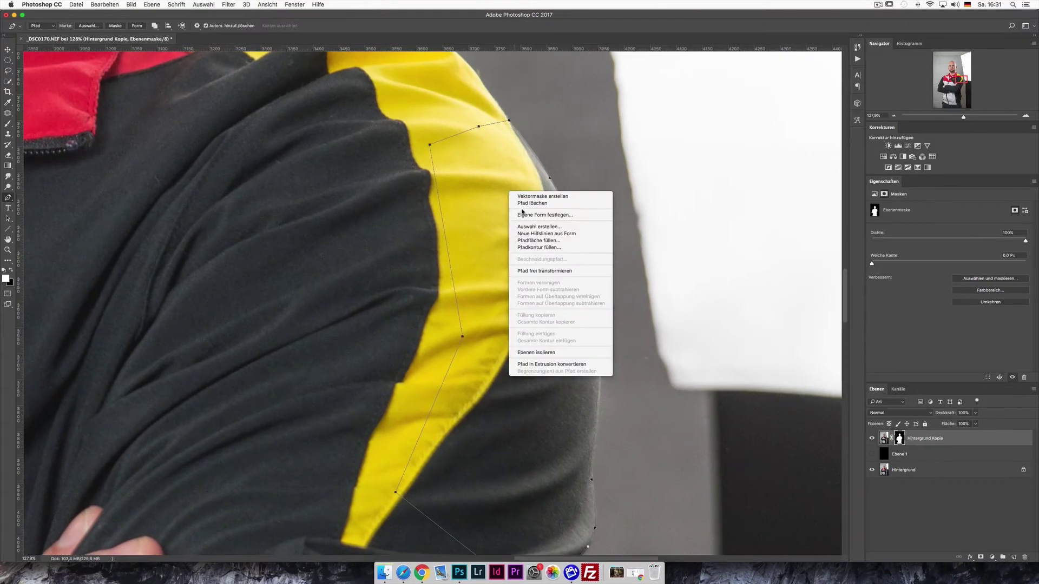
click(559, 222)
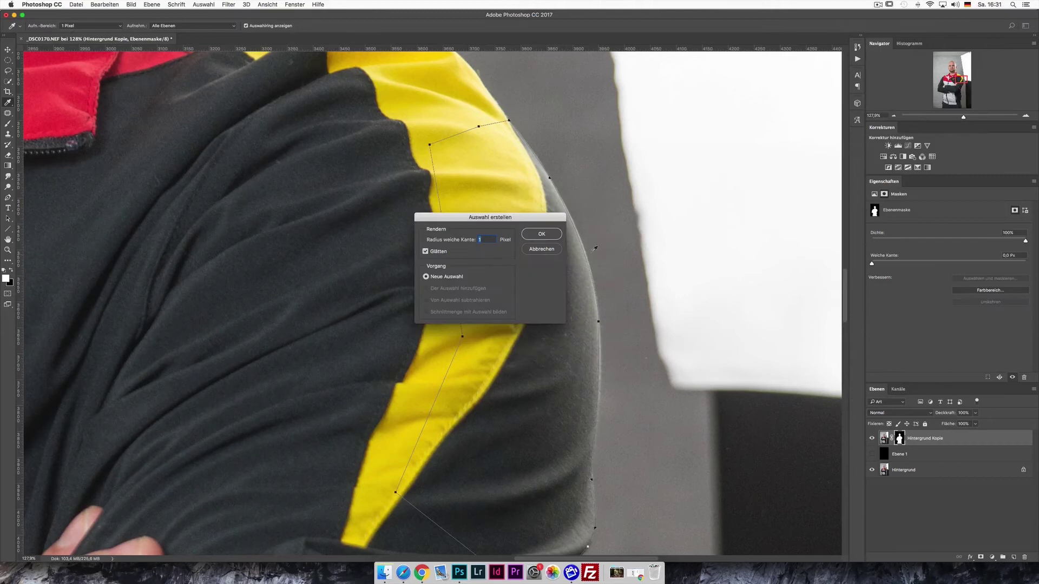
Step: Turn the shoulder path into a selection, show the black Ebene 1 again, and pick the Brush
click(537, 235)
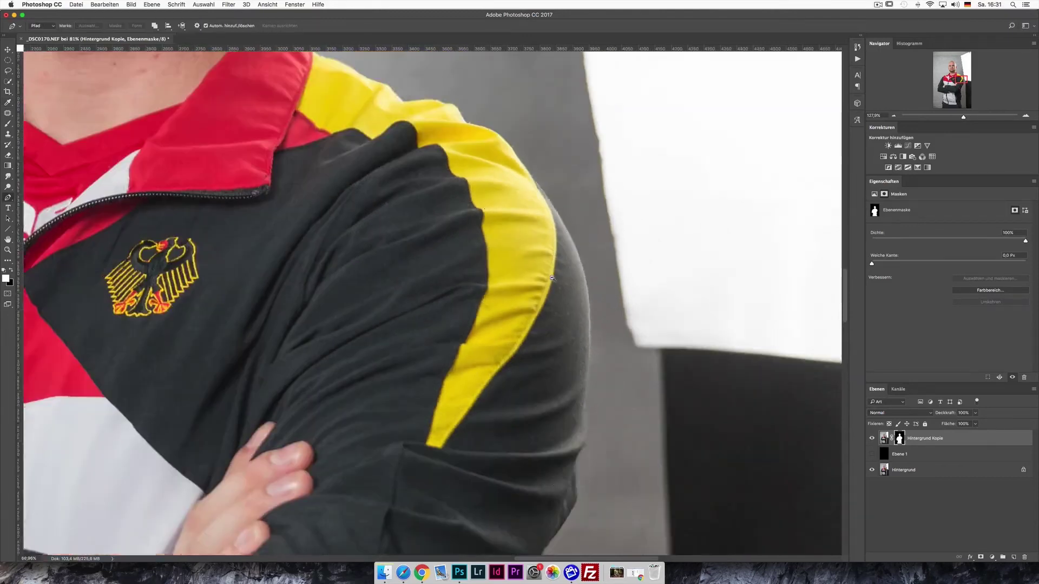
scroll(568, 271, down, 3)
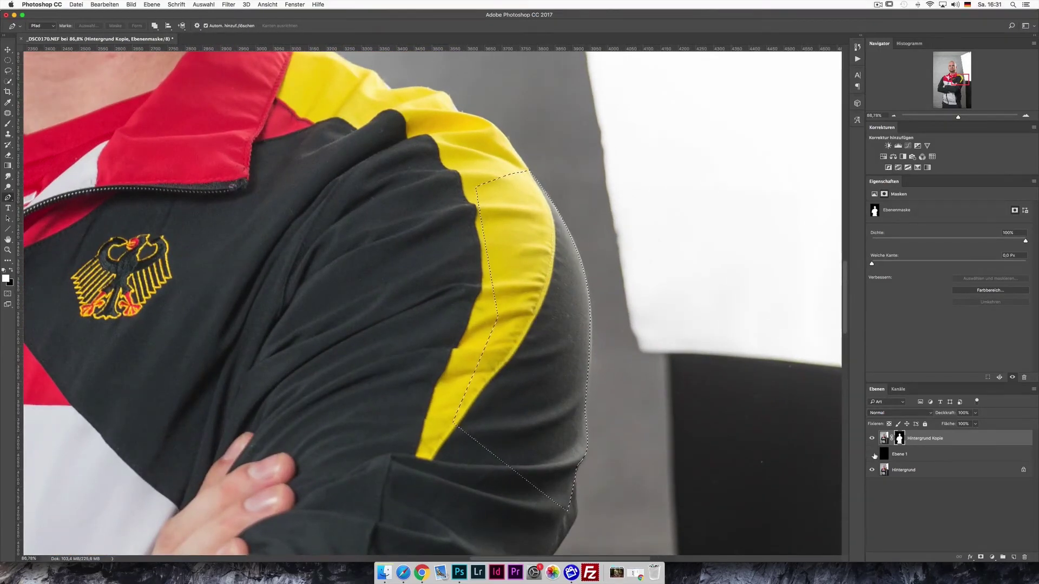
click(871, 454)
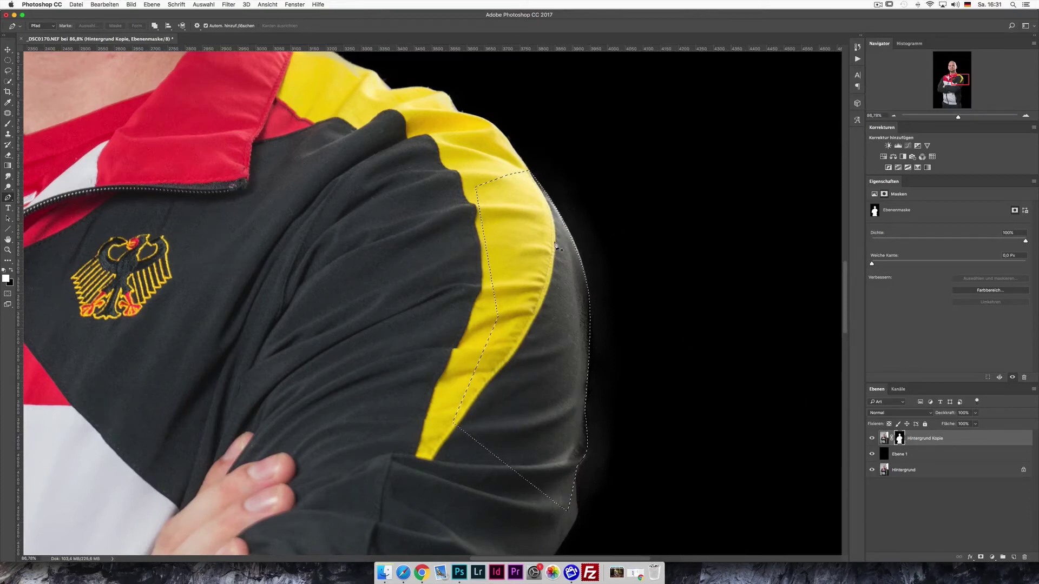
key(b)
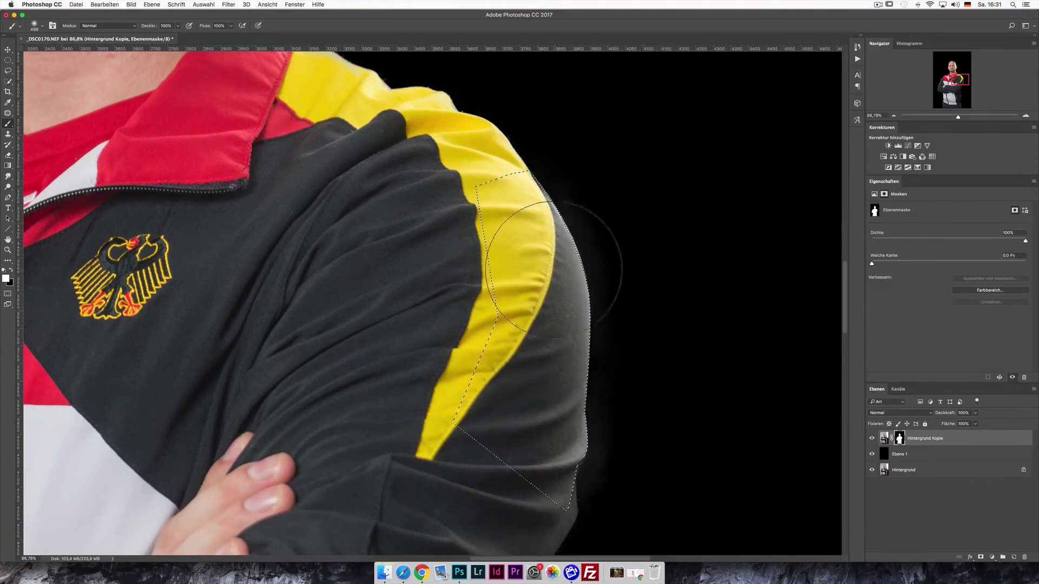
Step: Deselect, zoom in on the collar, and set the brush to 72 px at 50% hardness
key(ctrl+d)
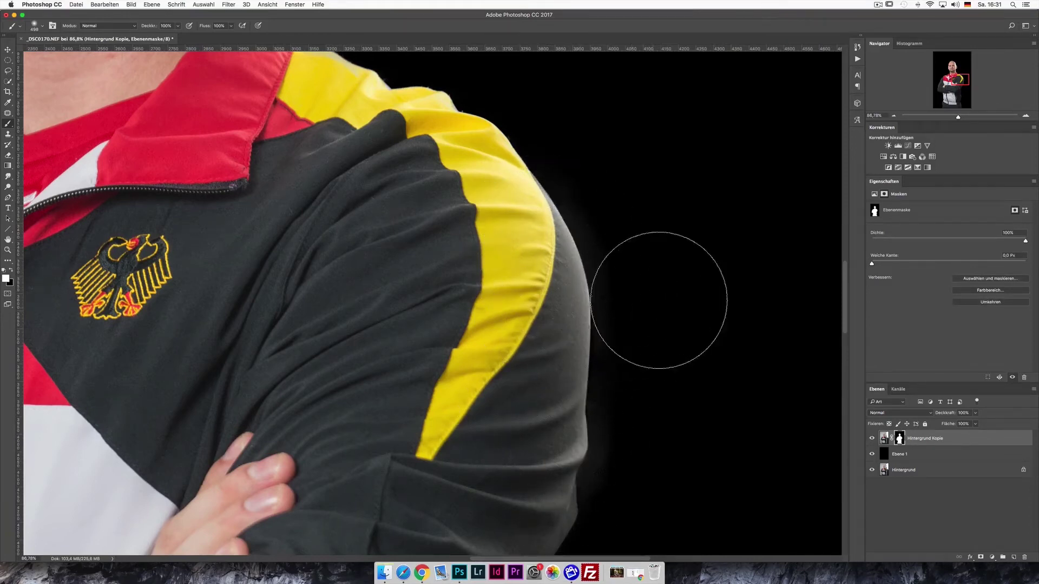
key(ctrl+0)
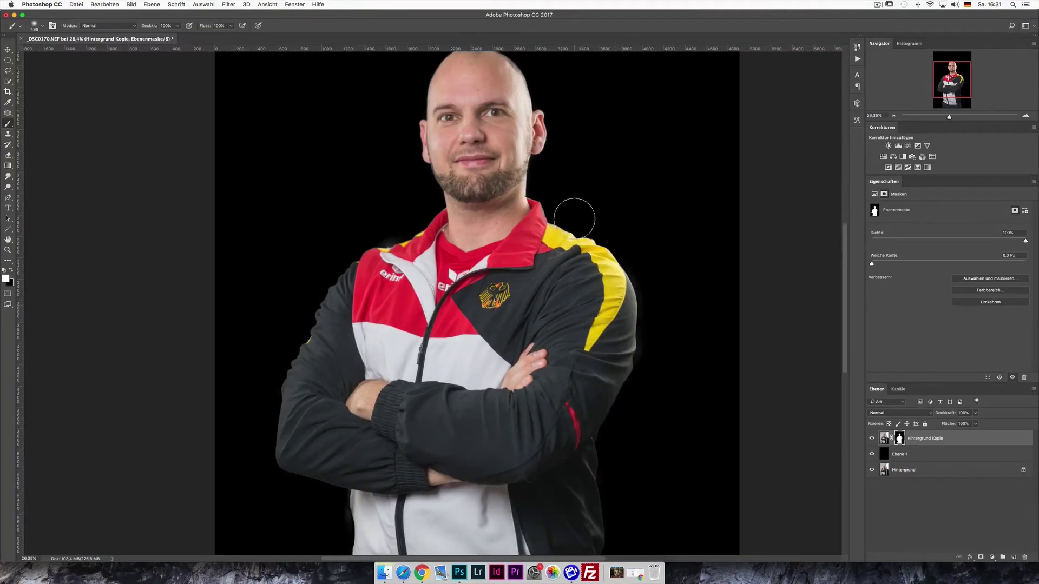
drag(528, 201, 560, 202)
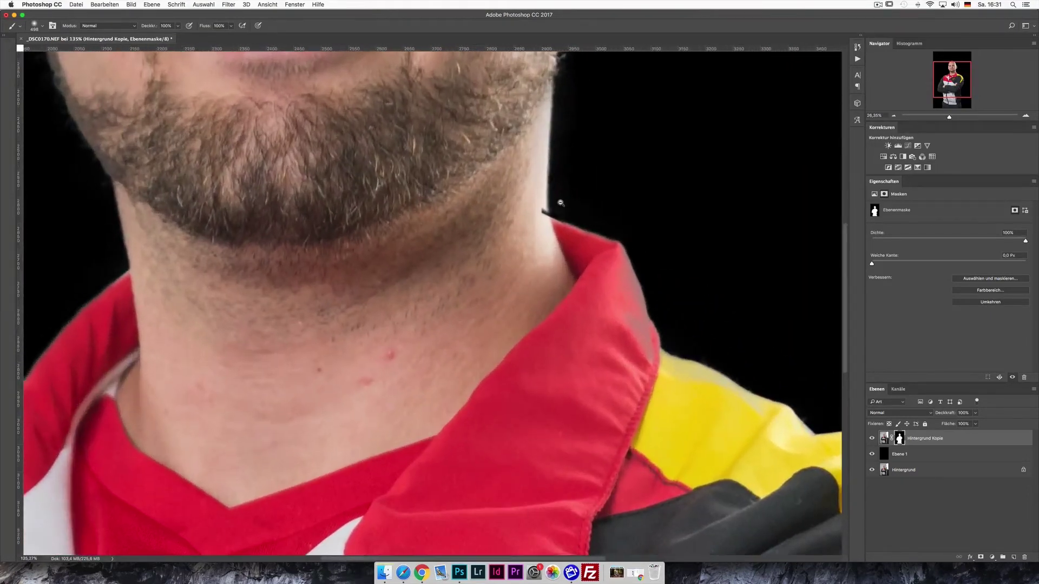
right_click(561, 202)
drag(622, 224, 612, 222)
click(628, 237)
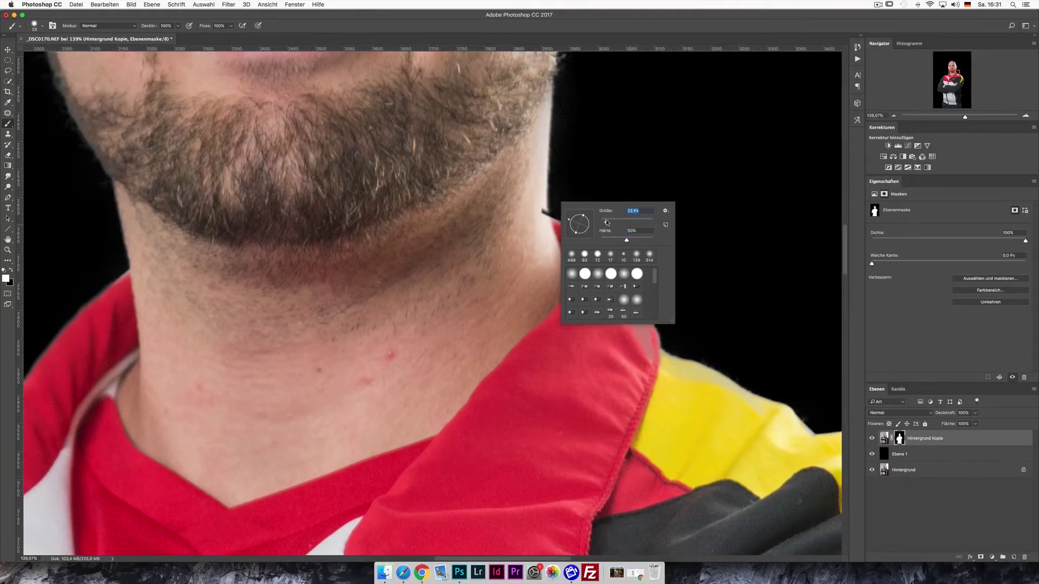
key(Return)
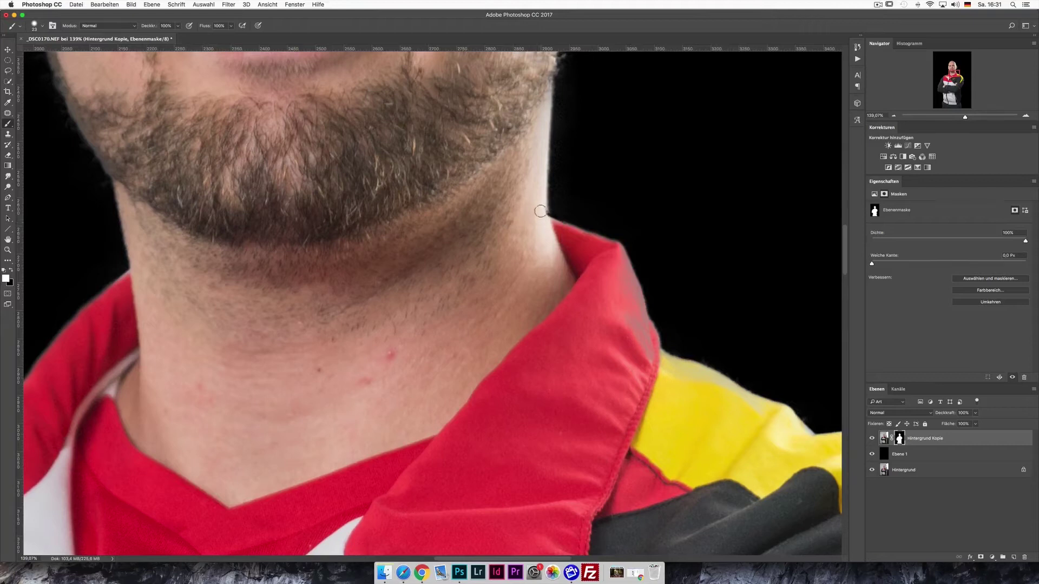
Step: Paint the mask to clean the collar's right edge and the yellow shoulder's top edge
mouse_move(617, 254)
mouse_down()
mouse_move(659, 366)
mouse_move(627, 275)
mouse_up()
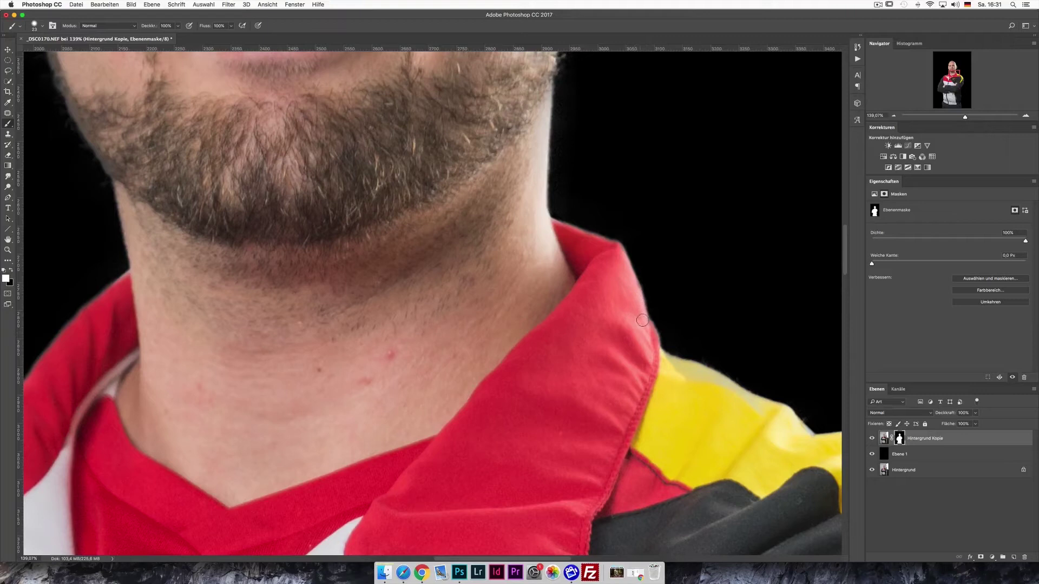
drag(643, 342, 760, 408)
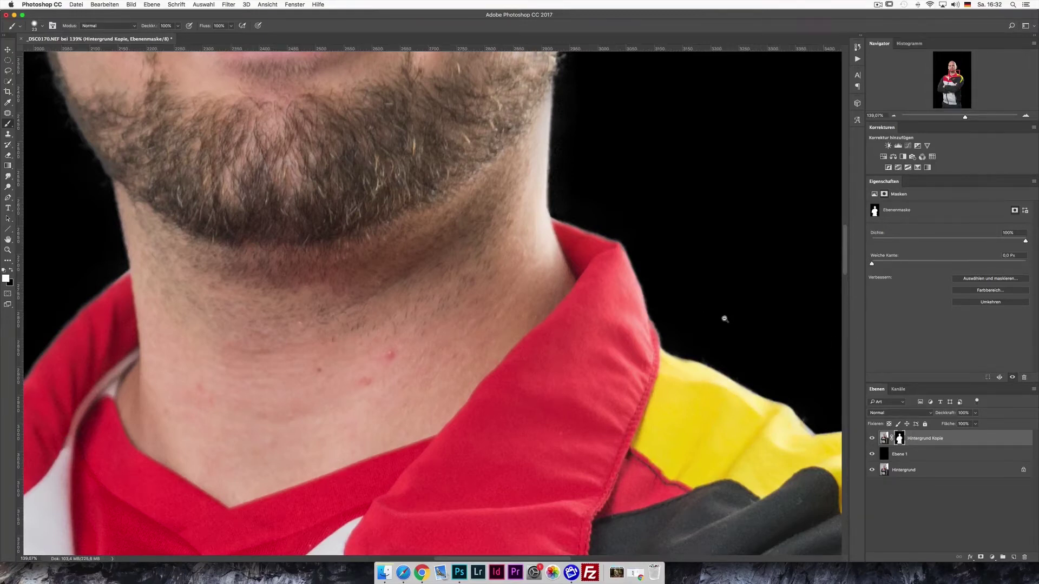
scroll(725, 319, down, 5)
scroll(787, 390, up, 4)
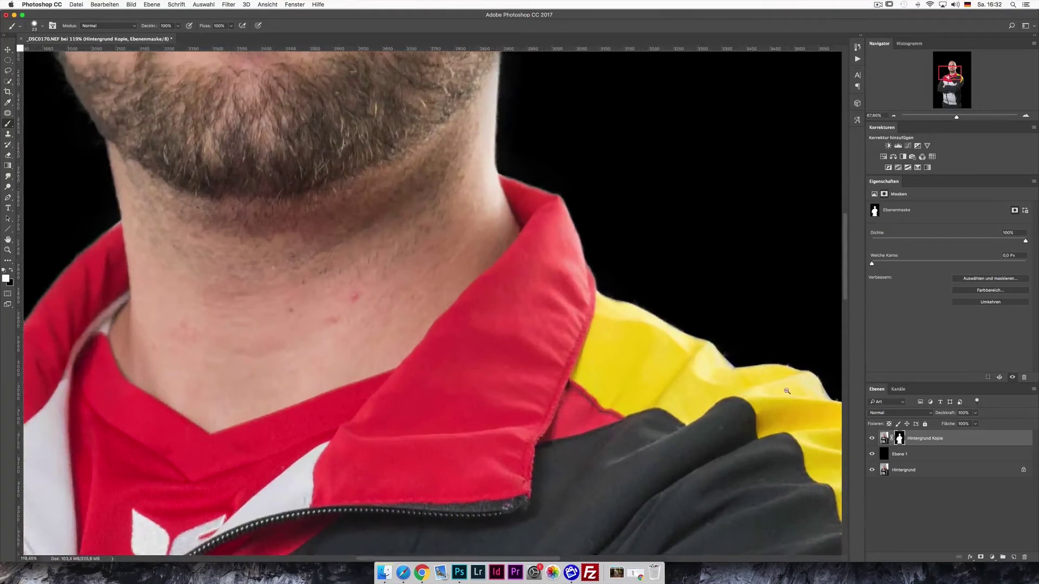
drag(787, 390, 704, 371)
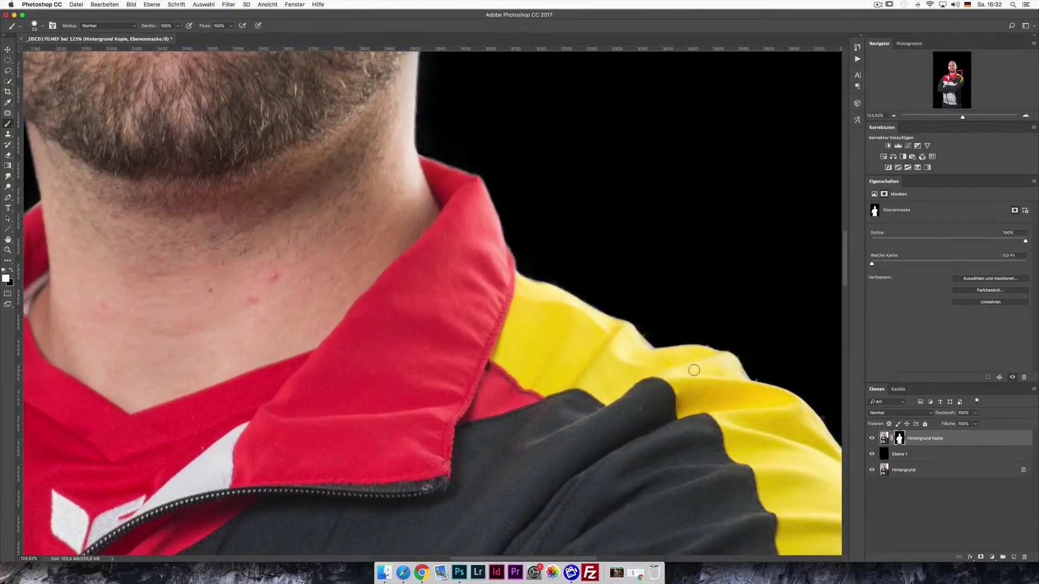
scroll(695, 403, down, 3)
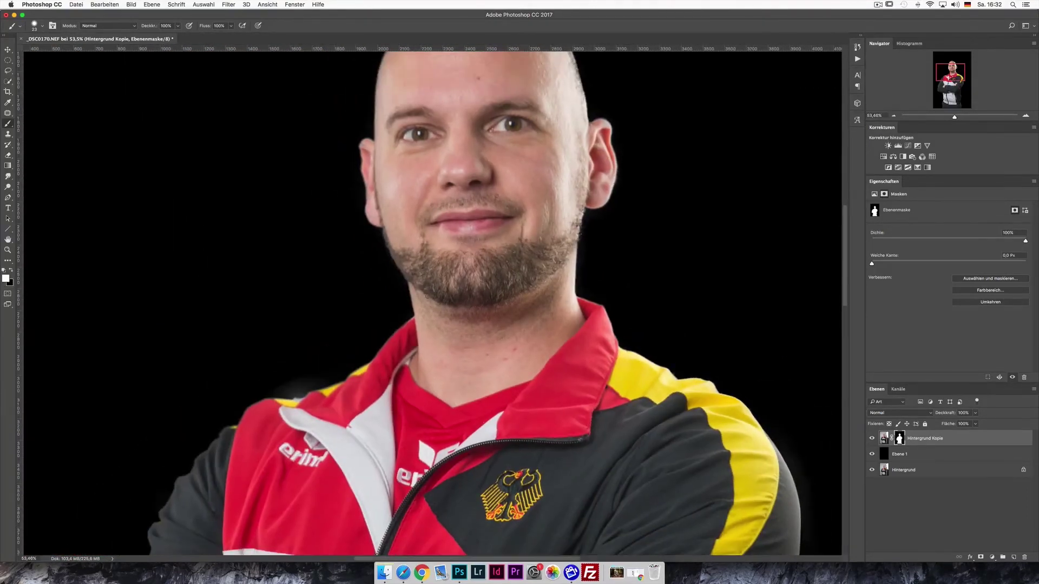
scroll(261, 409, up, 3)
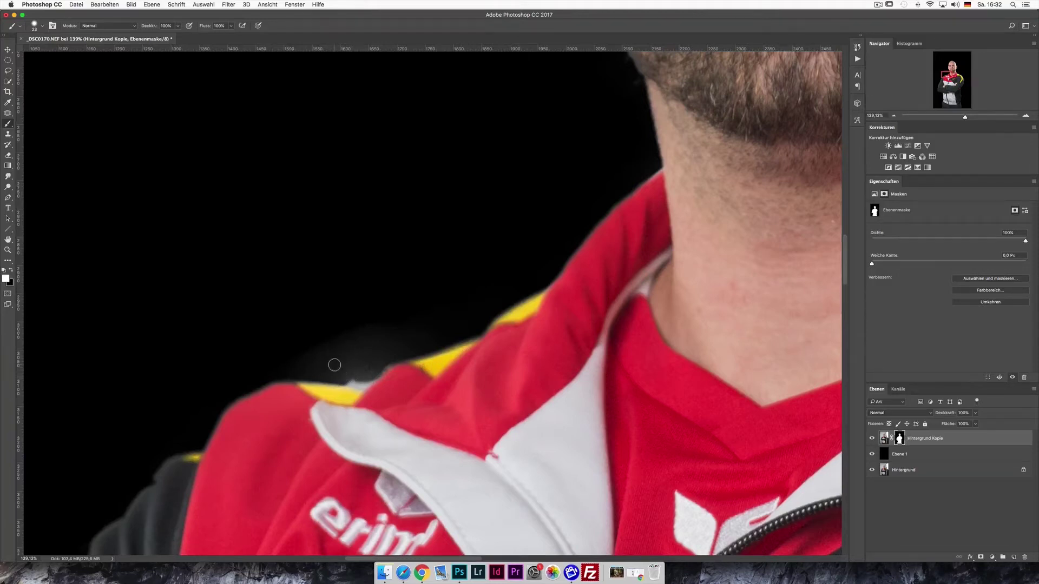
Step: Hide the grey halo above the left shoulder and review the face and jacket
mouse_move(337, 365)
mouse_down()
mouse_move(379, 346)
mouse_move(325, 368)
mouse_move(352, 379)
mouse_move(400, 358)
mouse_move(262, 379)
mouse_up()
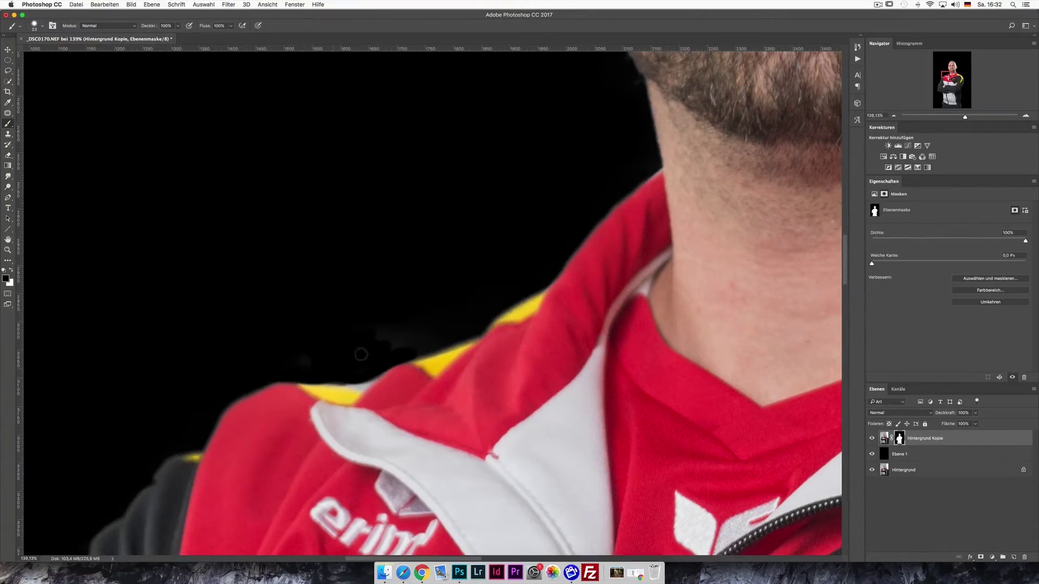
drag(425, 335, 388, 344)
mouse_move(469, 280)
mouse_down()
mouse_move(471, 298)
mouse_move(444, 272)
mouse_up()
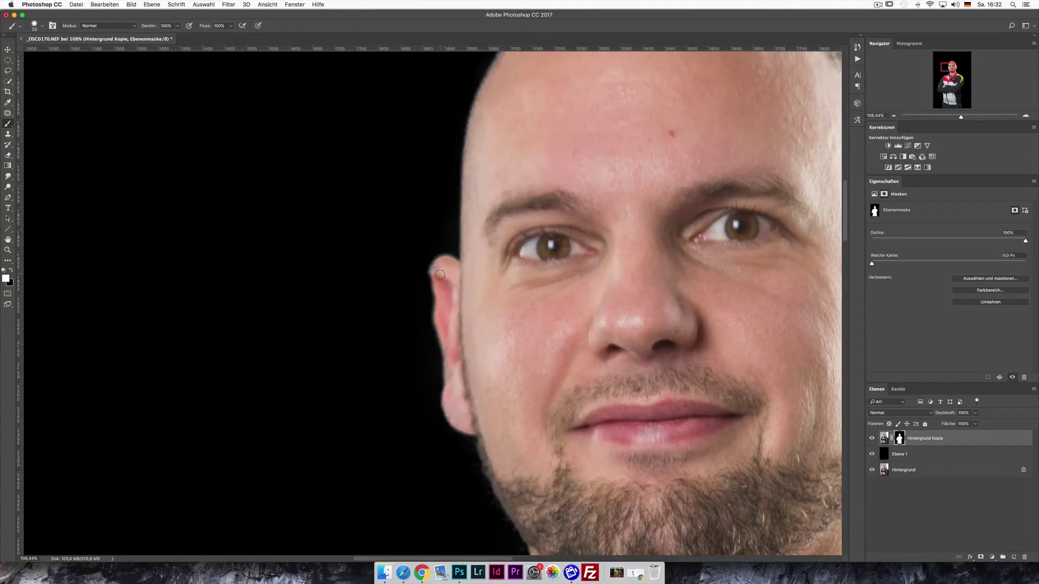
drag(491, 311, 454, 313)
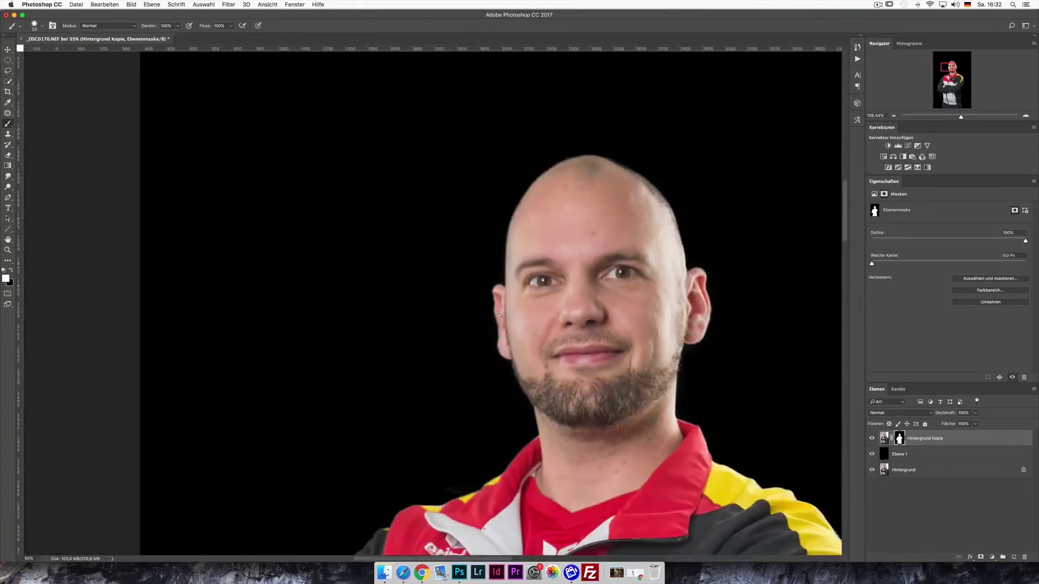
Step: Display the layer mask and paint white along the head's top-right and right edges and the neck
alt+click(899, 438)
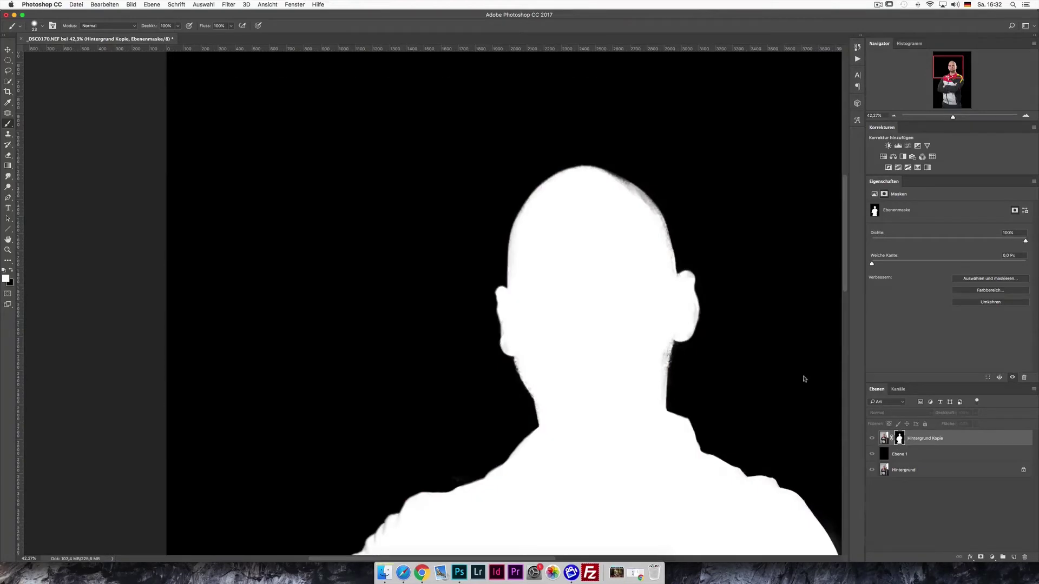
drag(674, 164, 693, 169)
drag(568, 182, 608, 225)
right_click(608, 226)
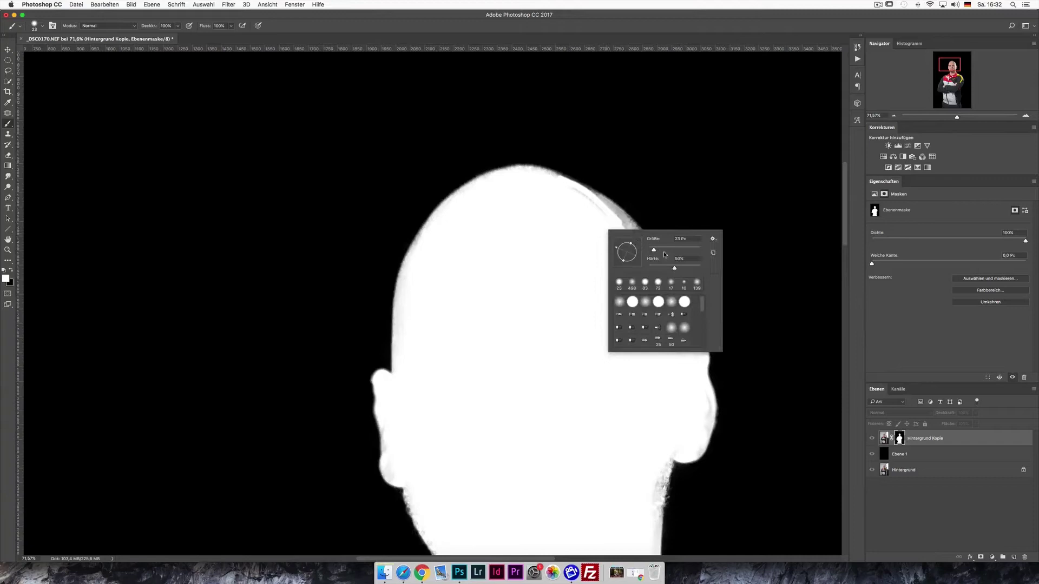
key(Return)
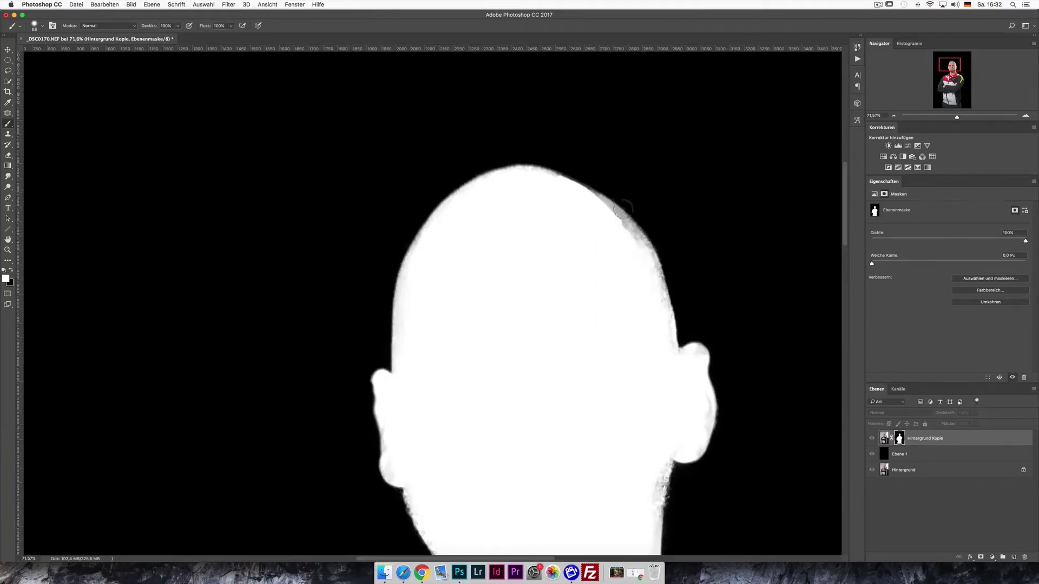
drag(594, 204, 638, 244)
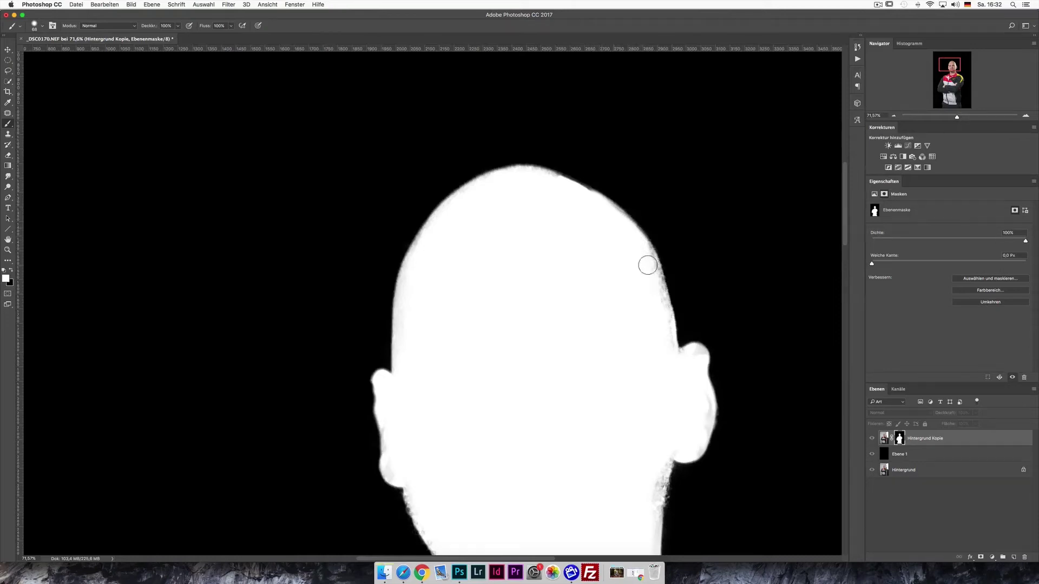
drag(646, 262, 659, 342)
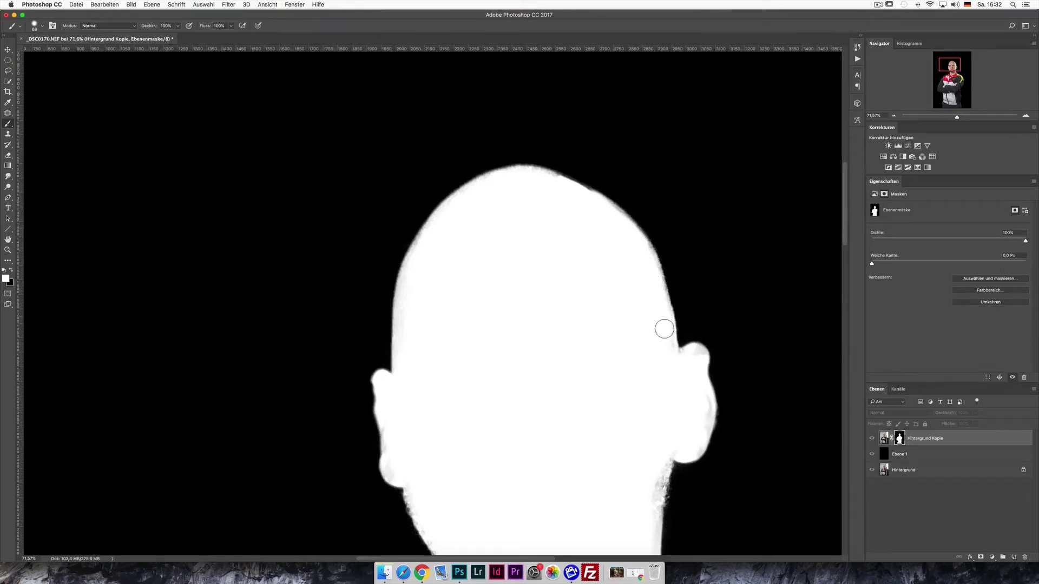
scroll(659, 342, down, 3)
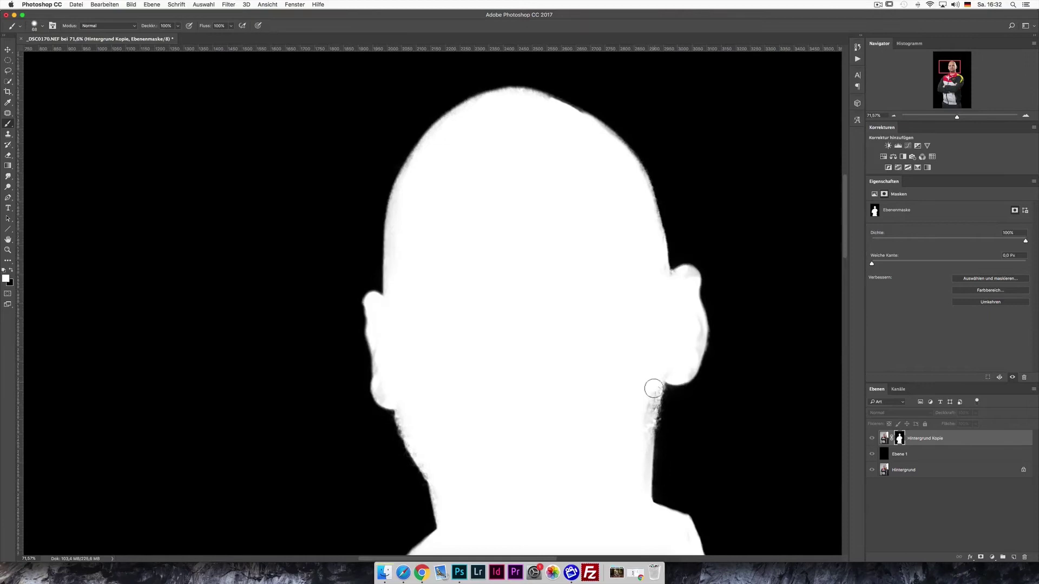
drag(651, 394, 644, 440)
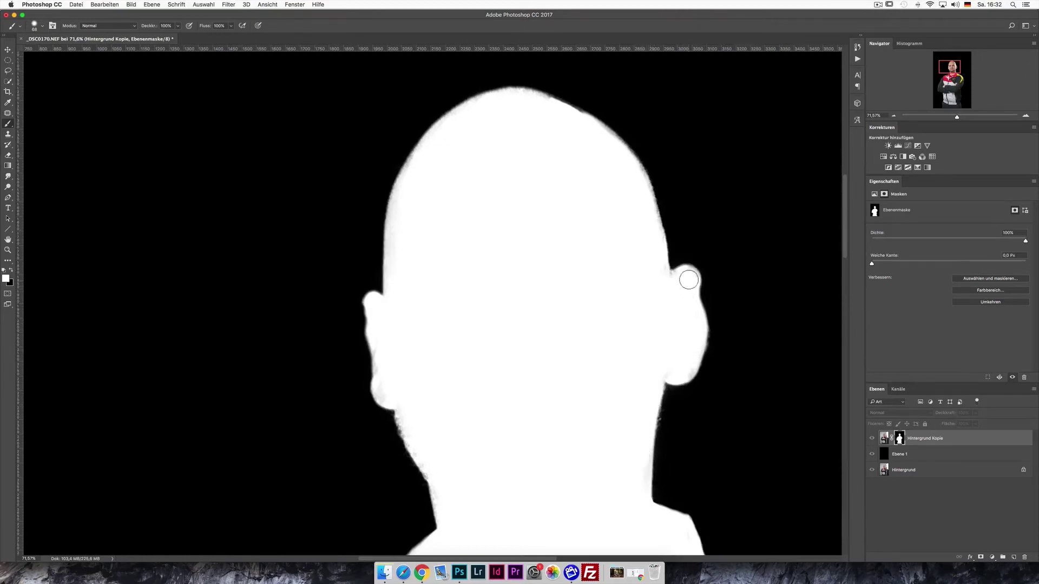
Step: Smooth both shoulder outlines in white and paint black over grey fringe below the left shoulder
mouse_move(397, 436)
mouse_down()
mouse_move(534, 411)
mouse_move(552, 314)
mouse_up()
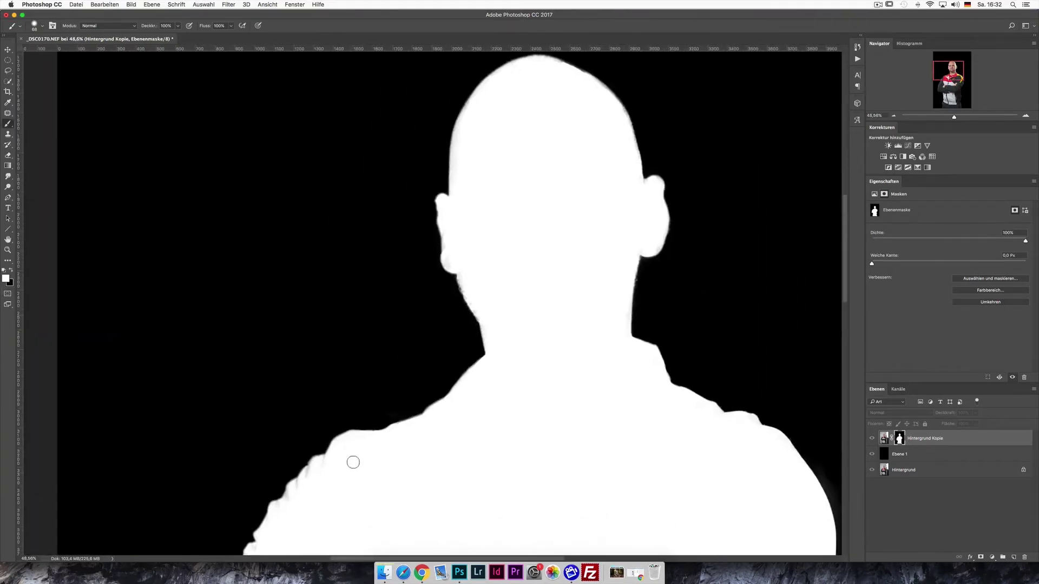
drag(563, 410, 554, 278)
mouse_move(276, 378)
mouse_down()
mouse_move(306, 333)
mouse_move(322, 331)
mouse_move(339, 225)
mouse_up()
drag(441, 406, 413, 304)
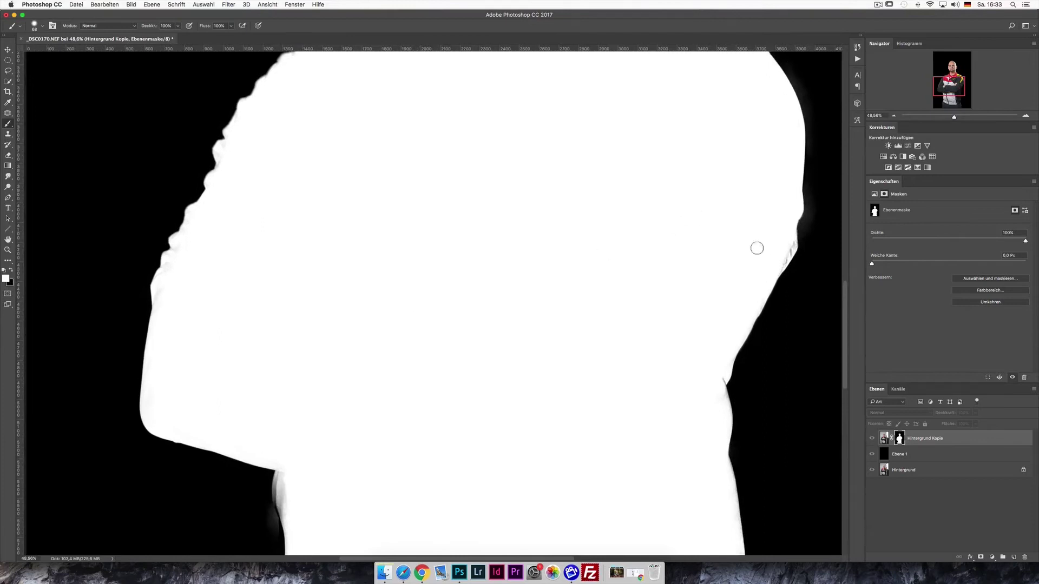
mouse_move(788, 238)
mouse_down()
mouse_move(774, 267)
mouse_move(787, 245)
mouse_up()
drag(562, 396, 561, 297)
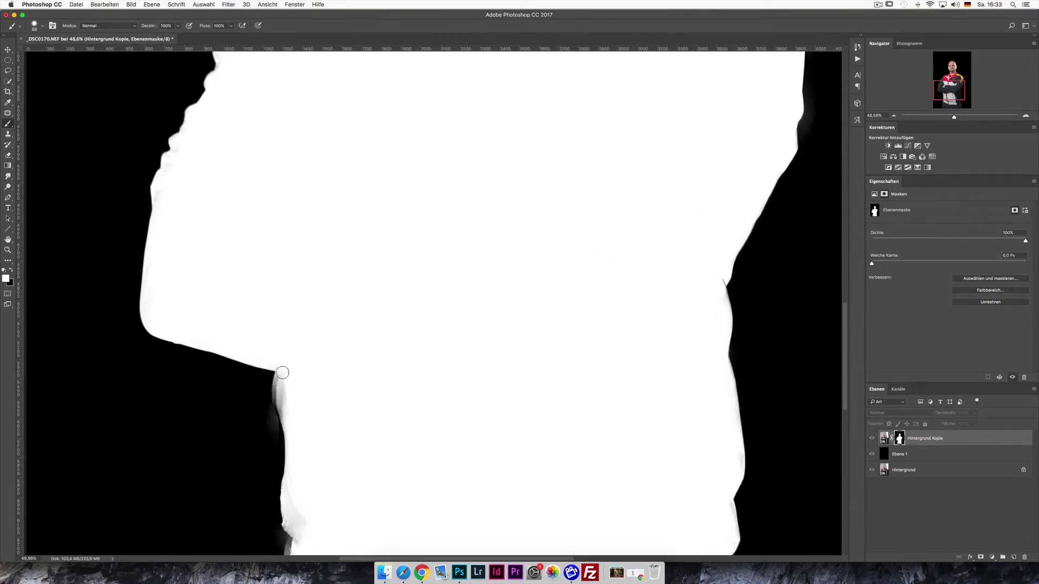
key(x)
drag(272, 378, 273, 433)
key(x)
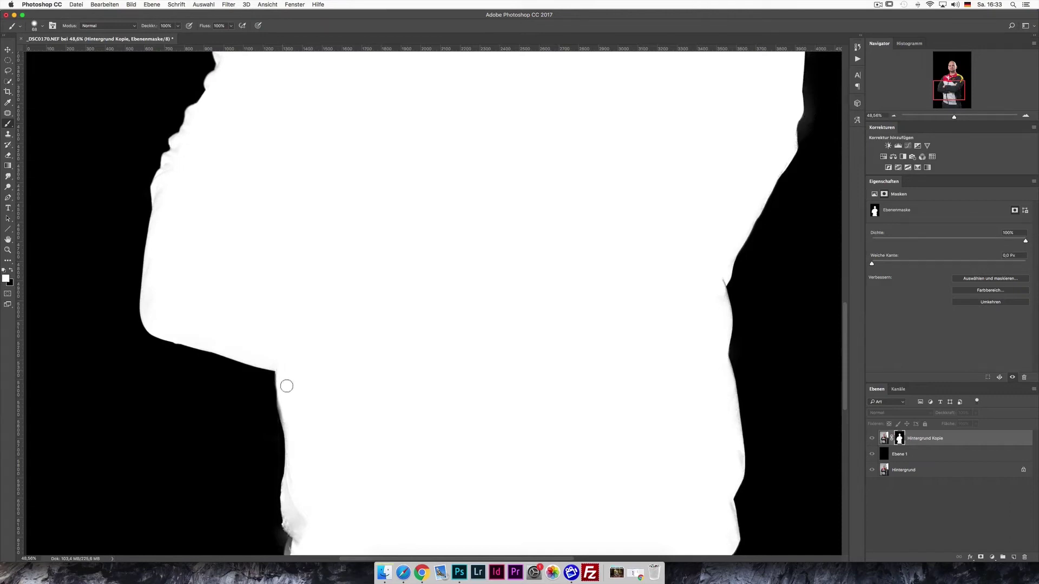
drag(304, 481, 295, 286)
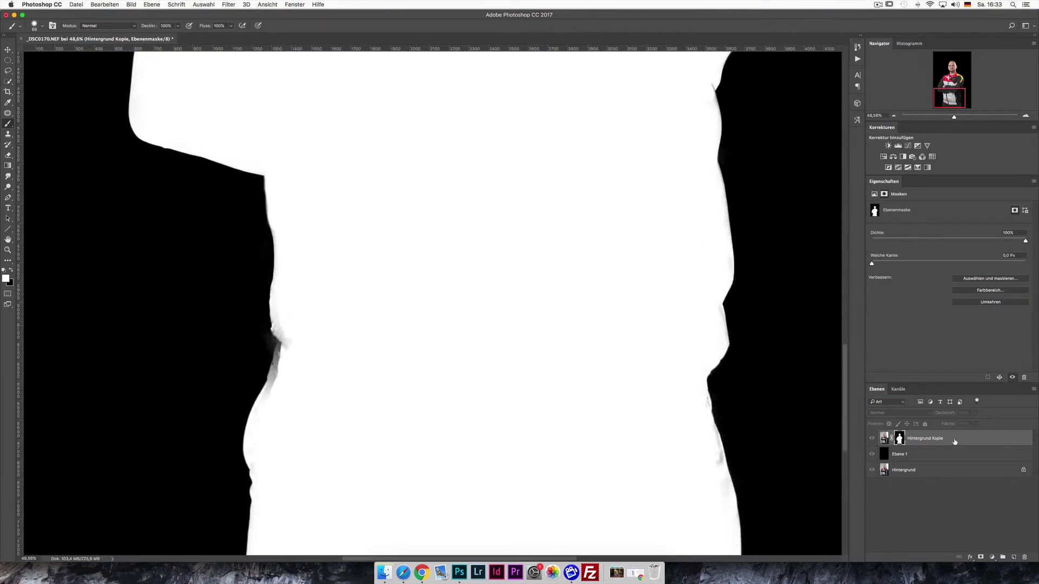
Step: Check the layers by toggling visibility, then touch up the jacket's left edge on the mask
alt+click(871, 454)
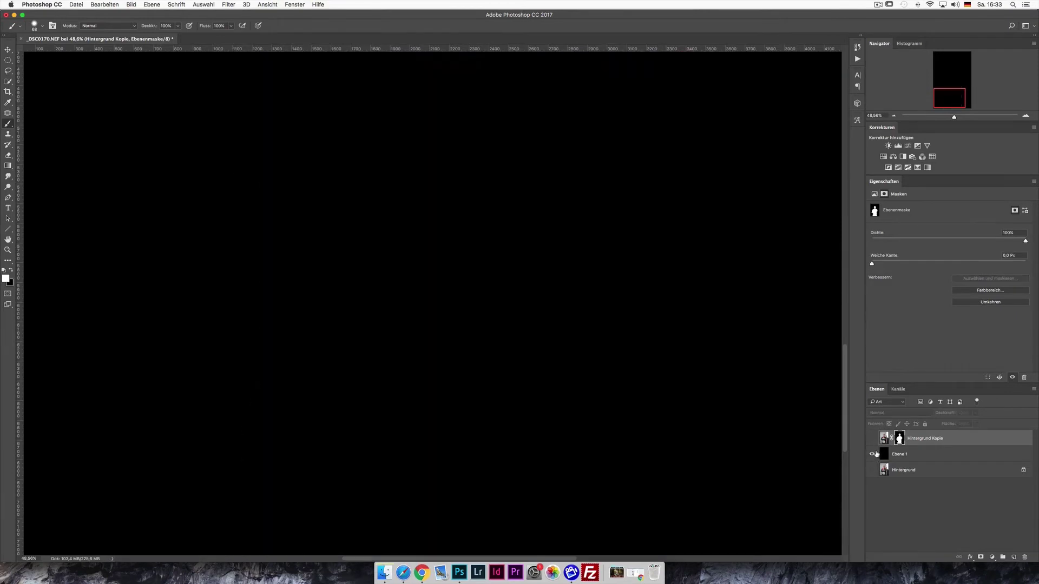
alt+click(872, 454)
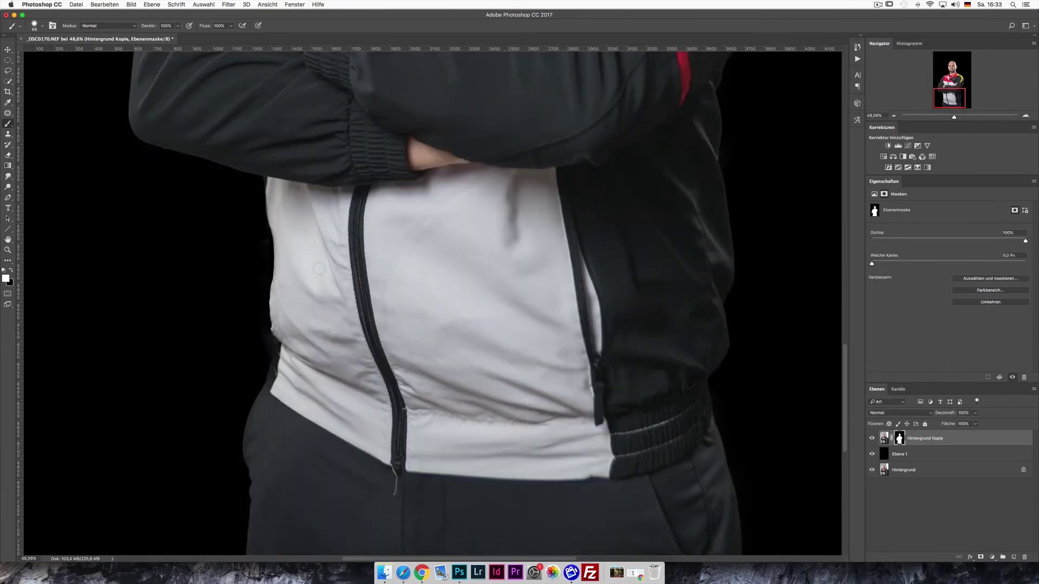
drag(279, 322, 286, 339)
key(x)
key(x)
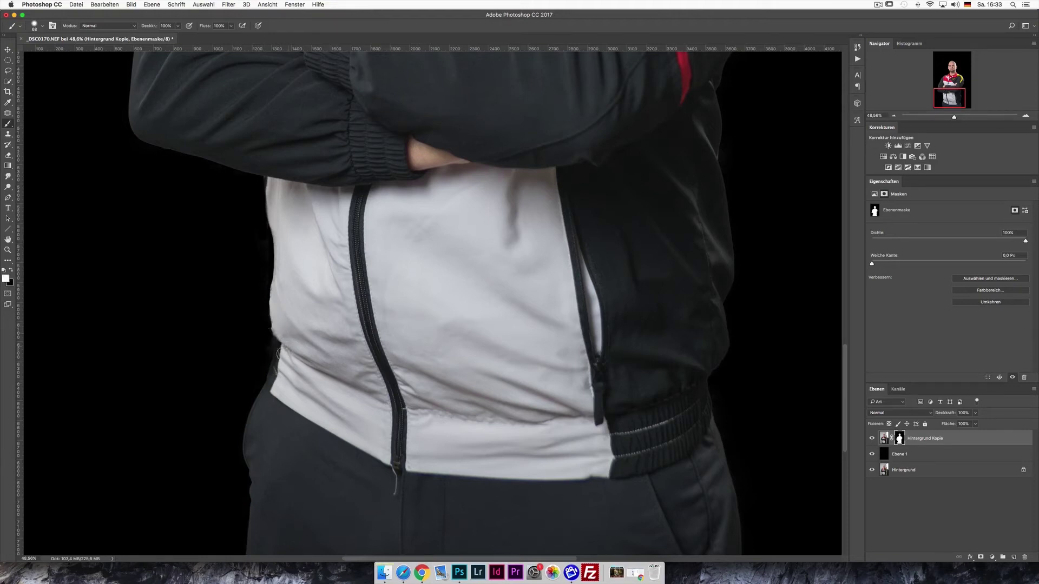
key(x)
mouse_move(281, 277)
mouse_down()
mouse_move(282, 260)
mouse_move(280, 282)
mouse_up()
key(x)
Step: Display the layer mask and fit the whole silhouette in the window
alt+click(899, 442)
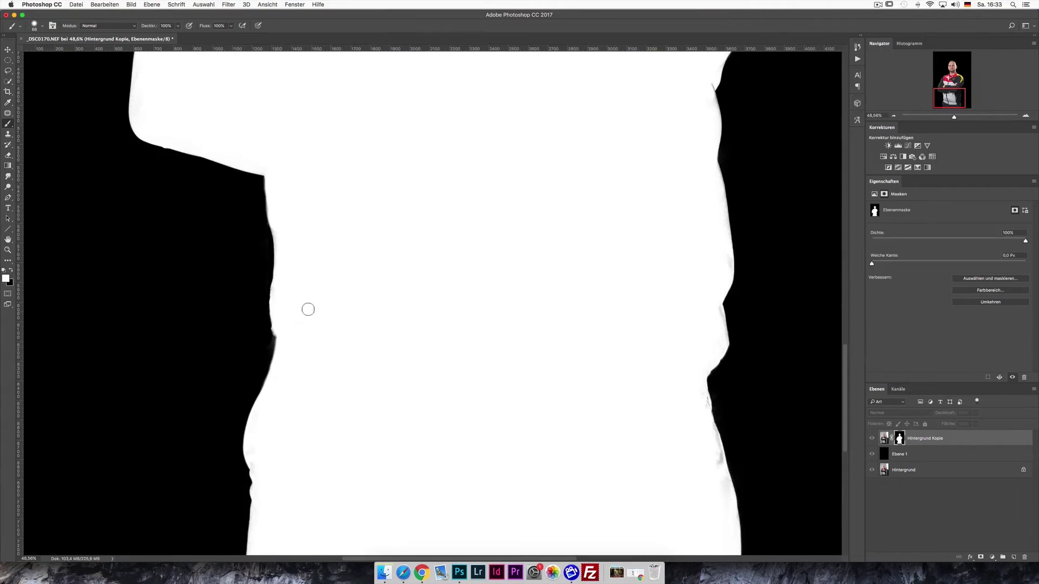
alt+click(396, 341)
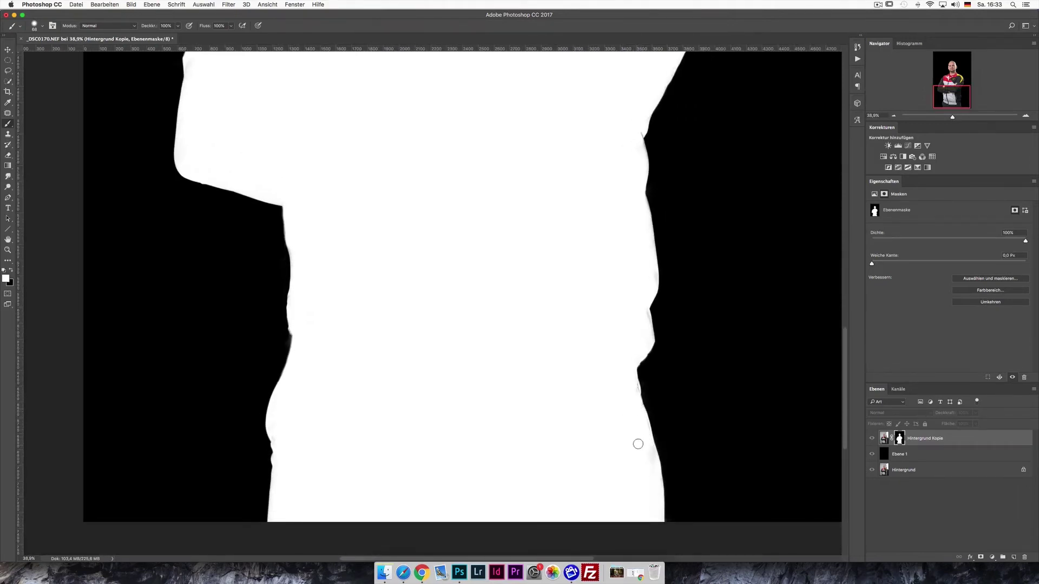
key(ctrl+0)
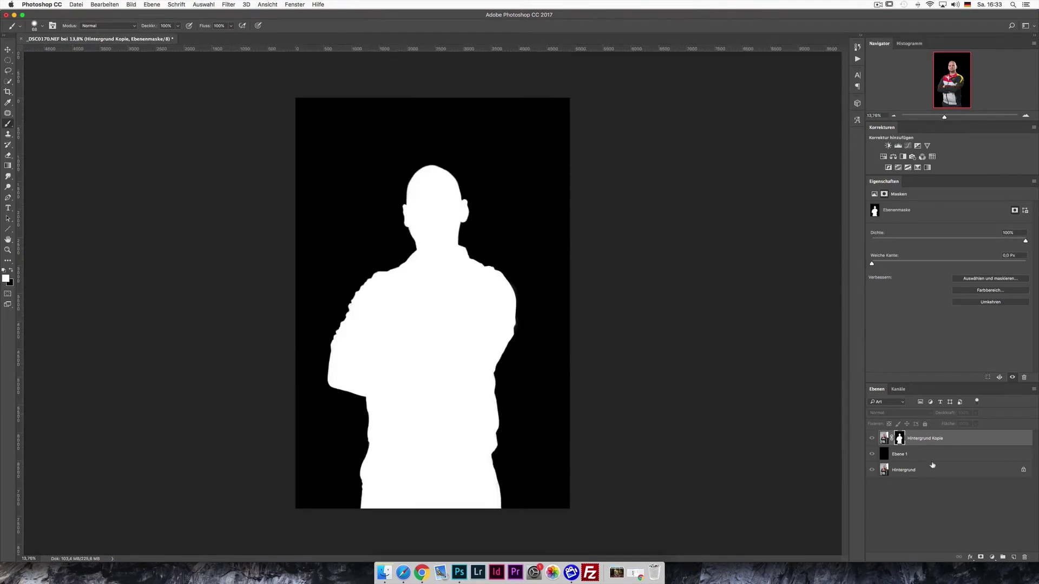
Step: Return to the photo view and invert Ebene 1 from black to white
alt+click(900, 440)
click(890, 461)
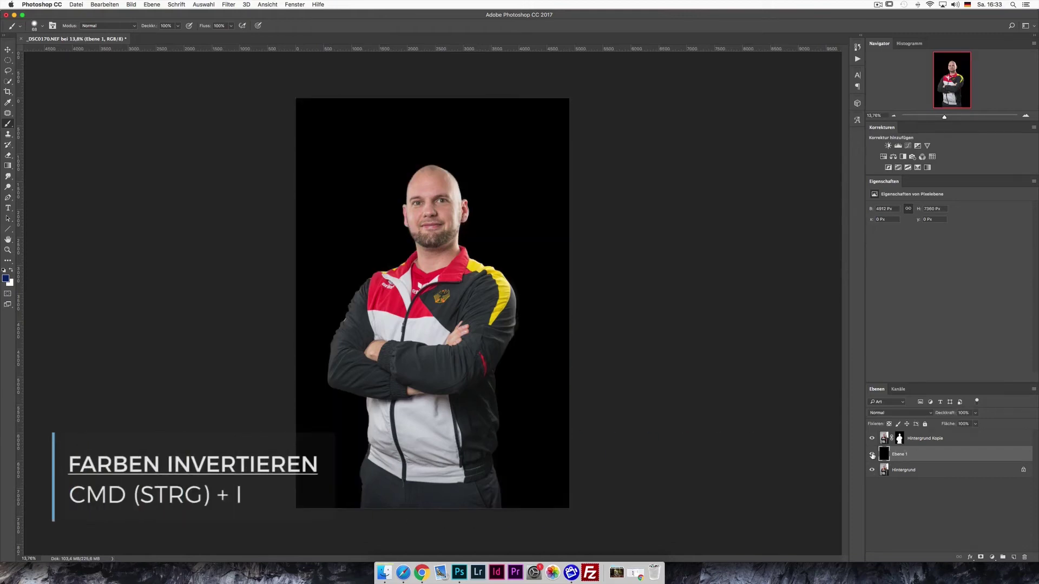
key(super+i)
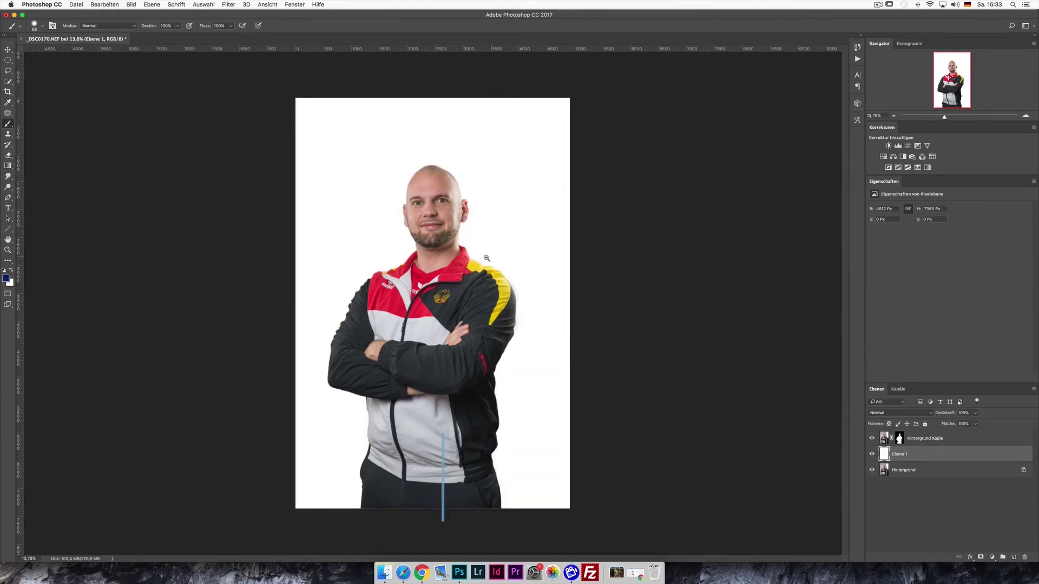
scroll(541, 275, up, 2)
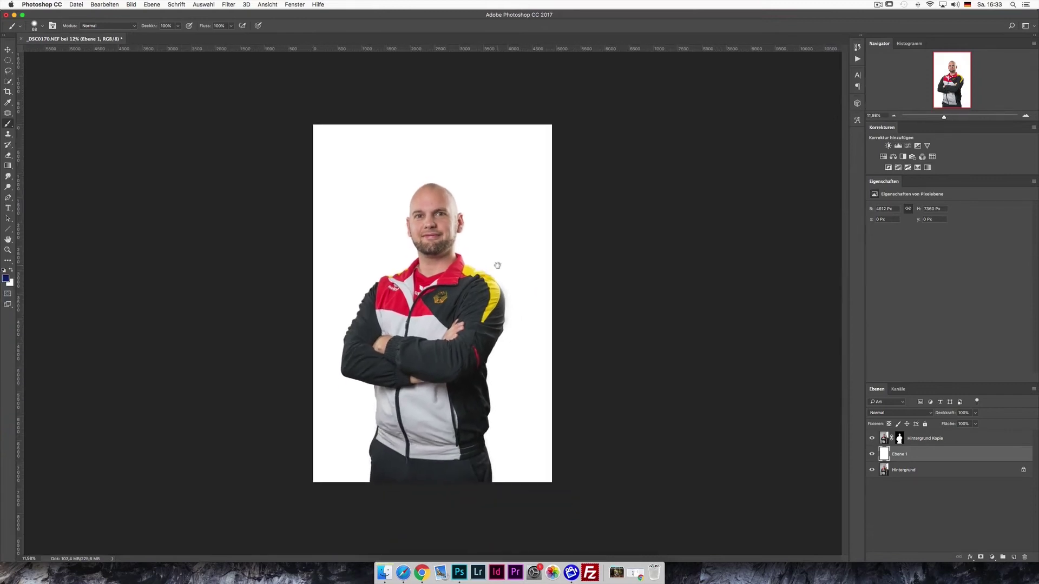
drag(515, 292, 628, 281)
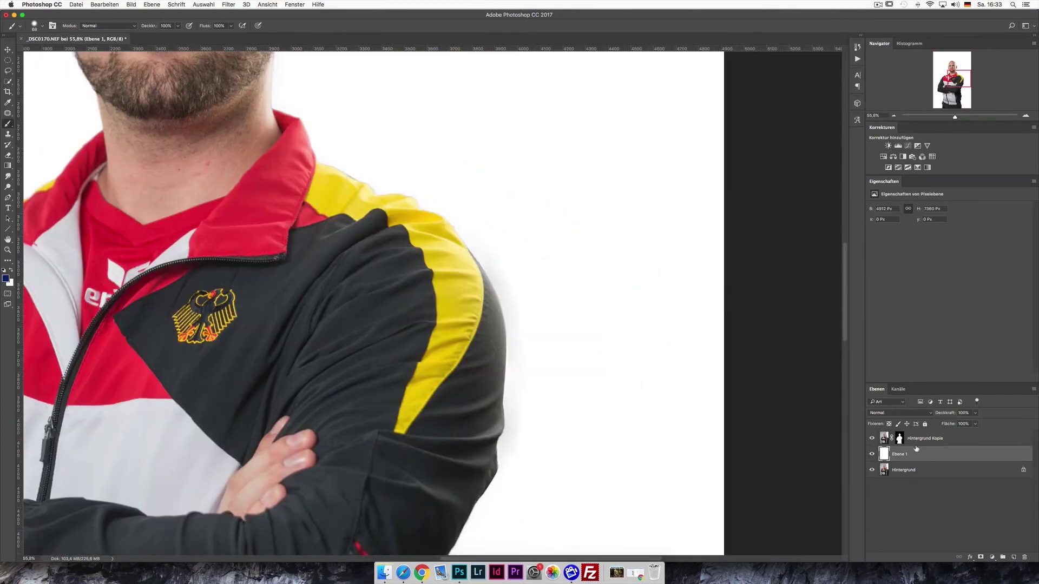
Step: Select the cutout layer's mask with black as paint colour and touch up the right shoulder edge
click(899, 438)
key(x)
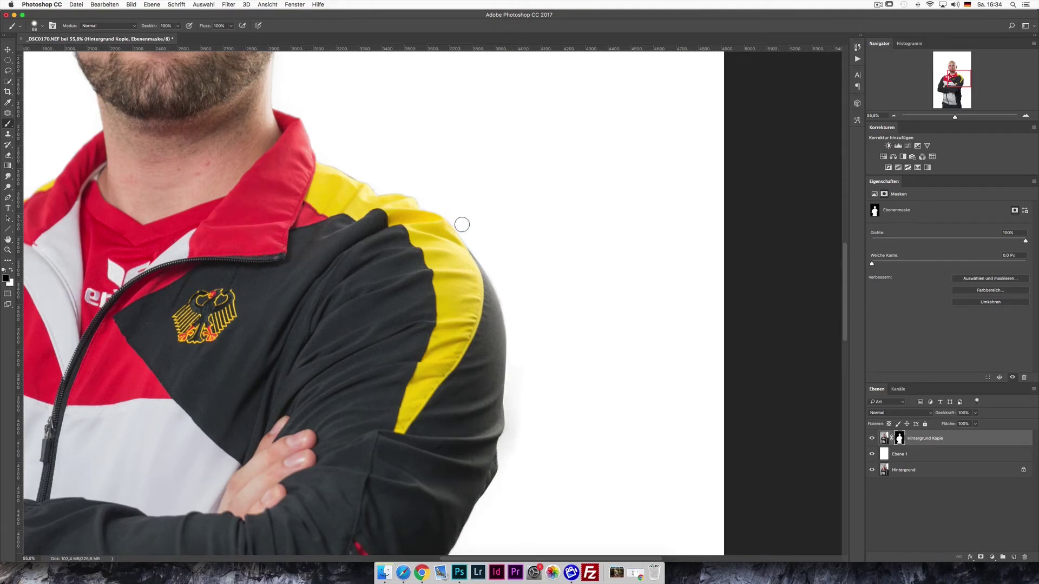
scroll(505, 199, down, 5)
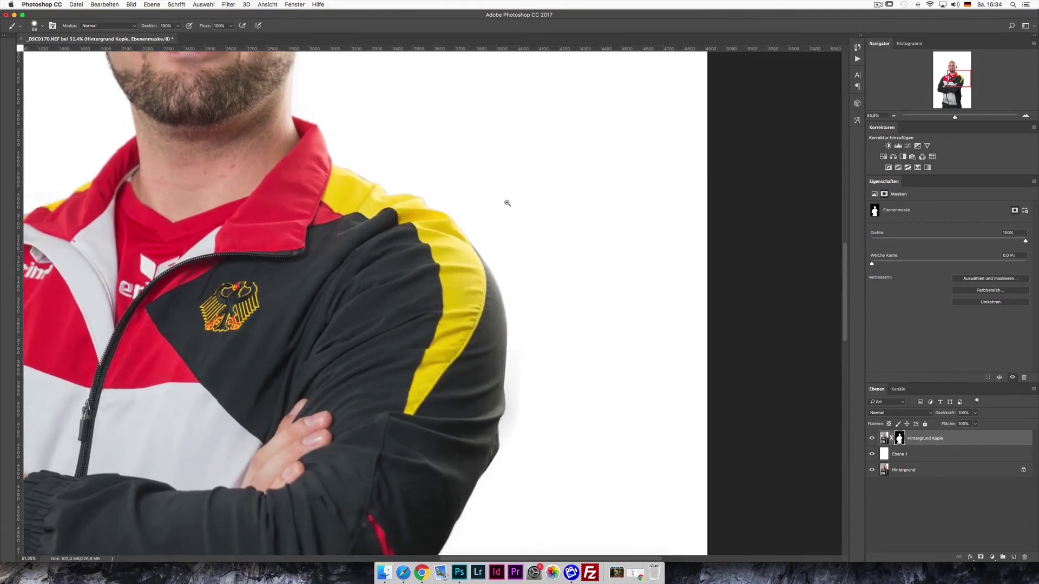
scroll(496, 207, up, 2)
scroll(410, 160, up, 1)
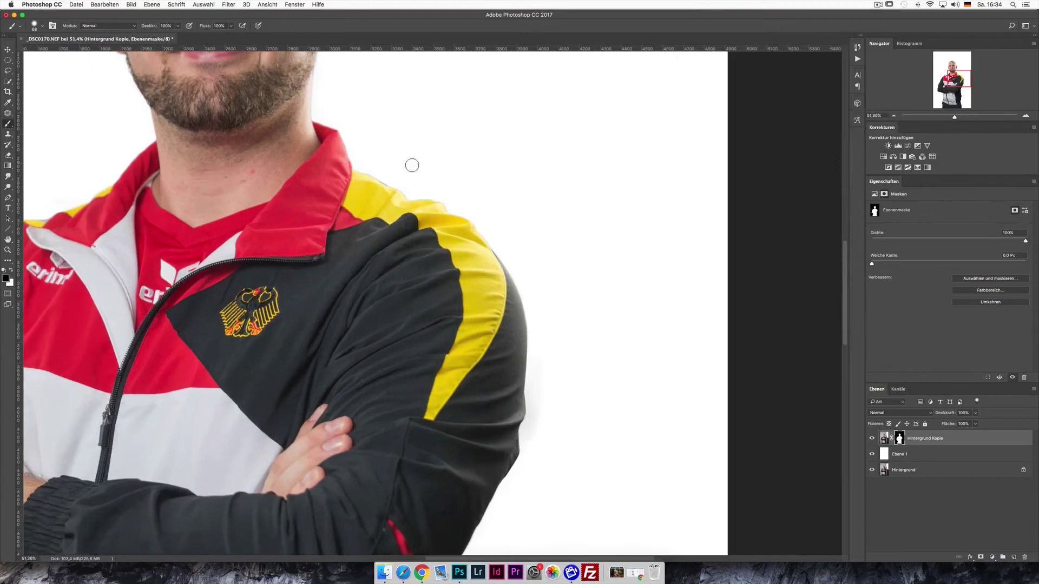
scroll(400, 163, up, 1)
scroll(397, 161, up, 1)
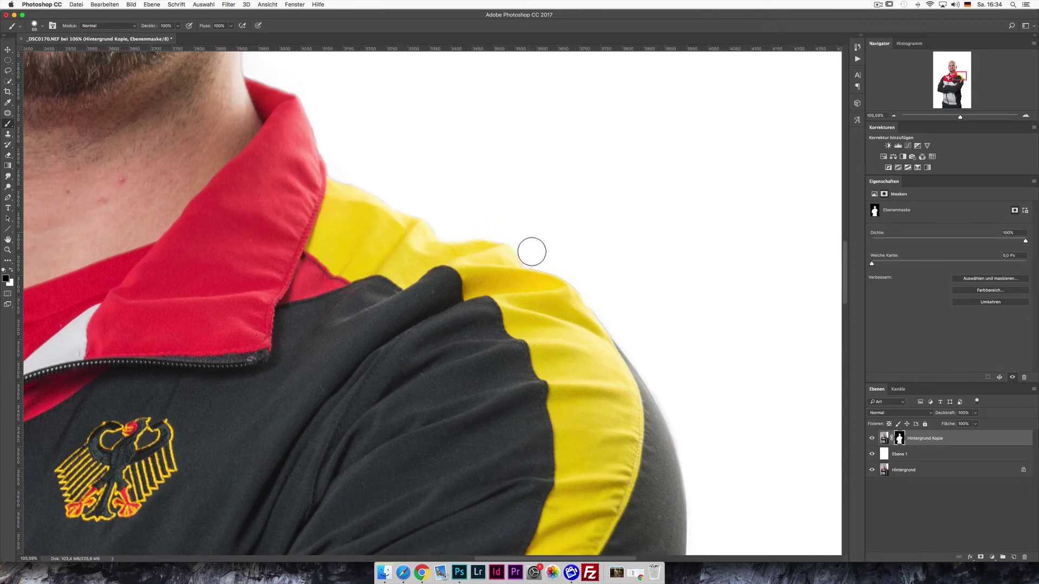
alt+click(514, 220)
alt+click(522, 179)
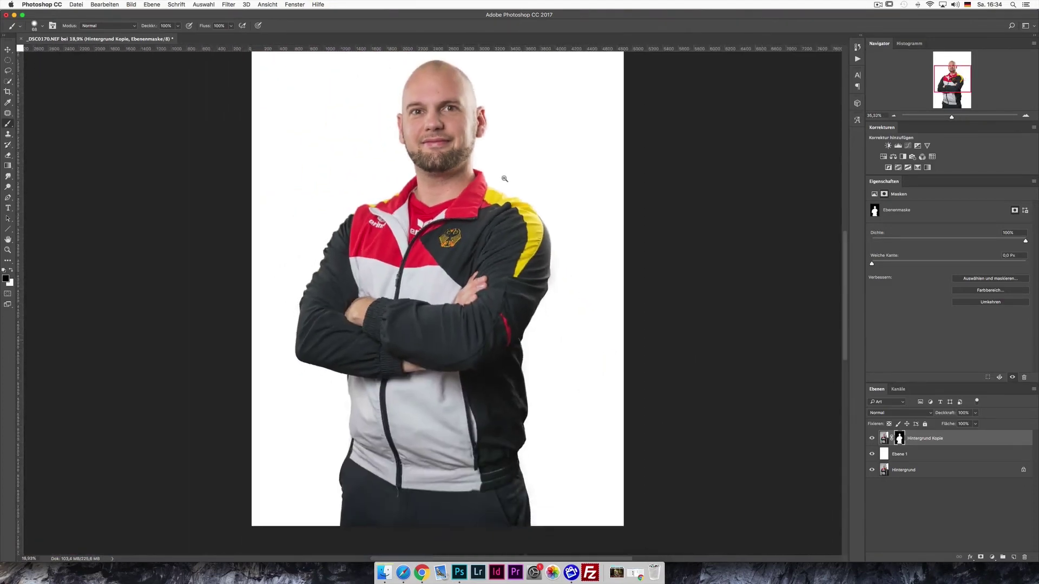
scroll(552, 238, up, 5)
scroll(580, 452, right, 3)
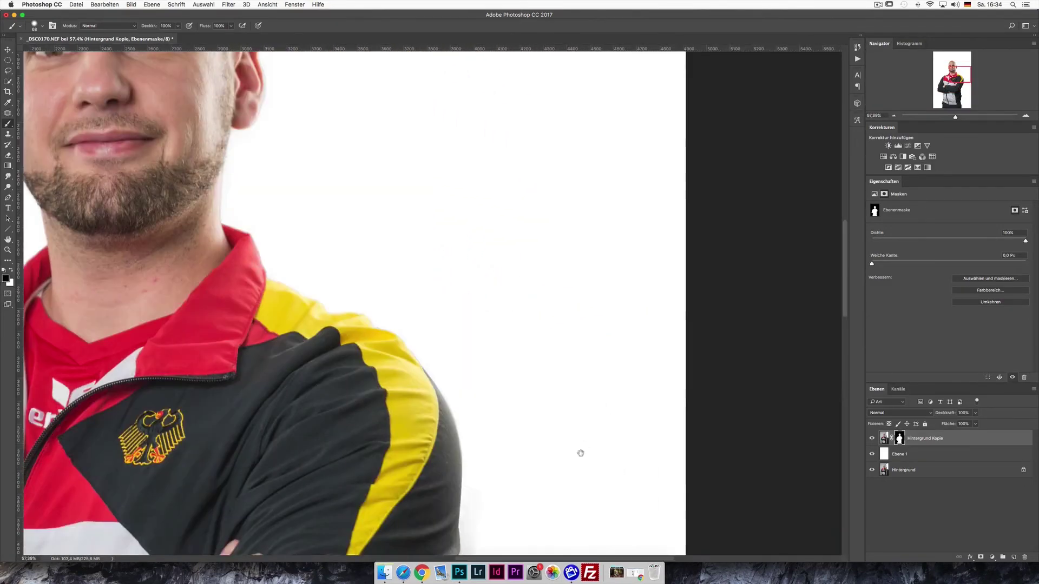
drag(580, 452, 545, 250)
scroll(545, 249, down, 1)
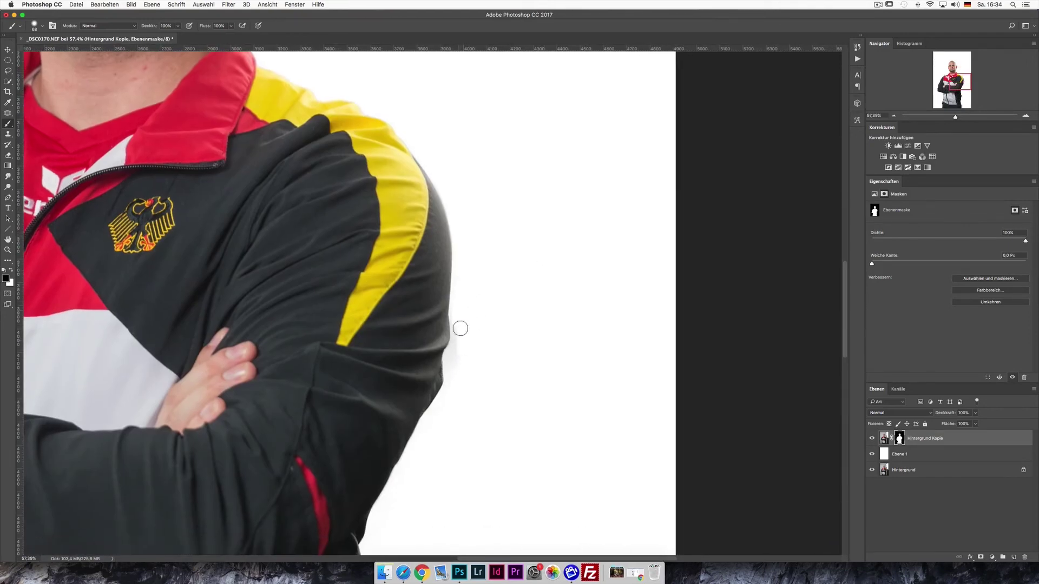
scroll(460, 306, down, 10)
scroll(487, 291, up, 3)
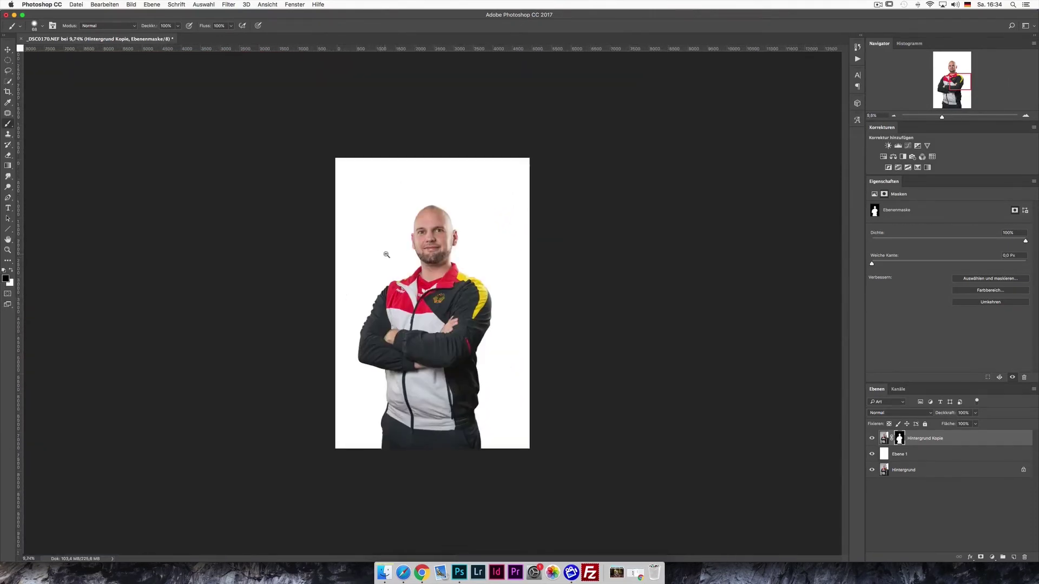
scroll(386, 253, up, 2)
Step: Crop the canvas wider by extending its left edge and shift the photo within the frame
click(8, 92)
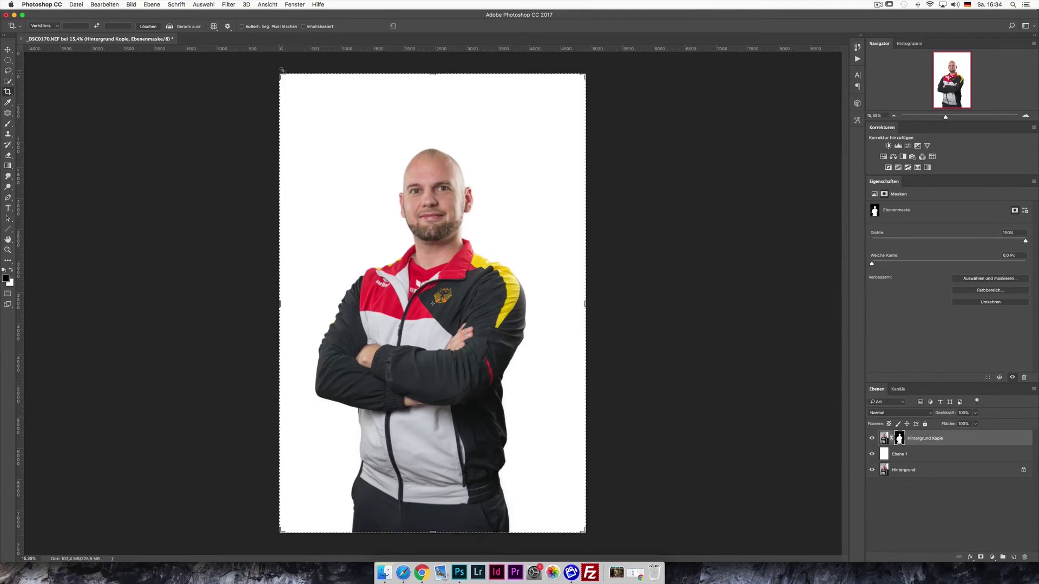
drag(282, 77, 179, 106)
drag(538, 219, 507, 219)
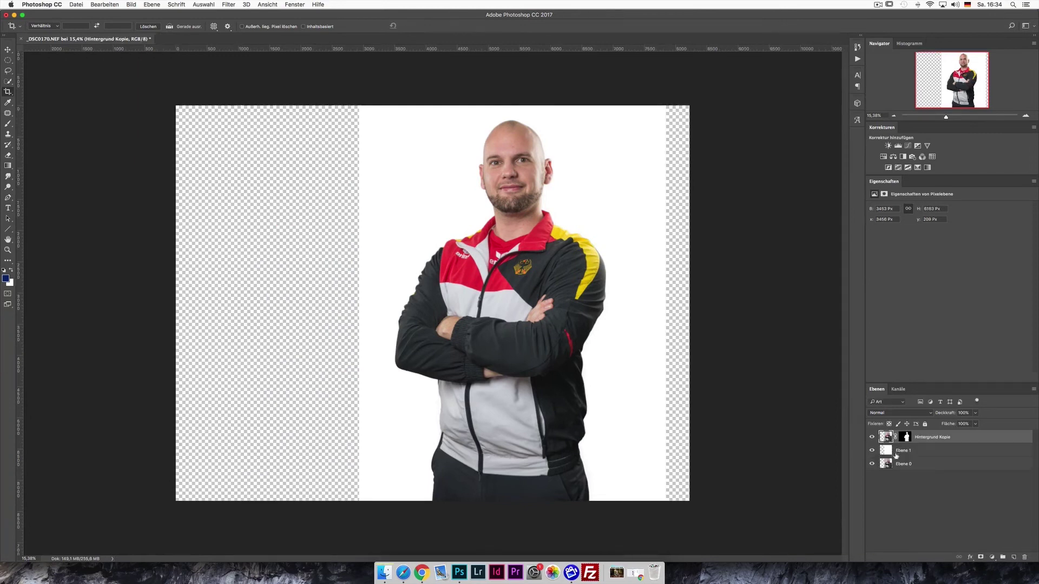
click(903, 451)
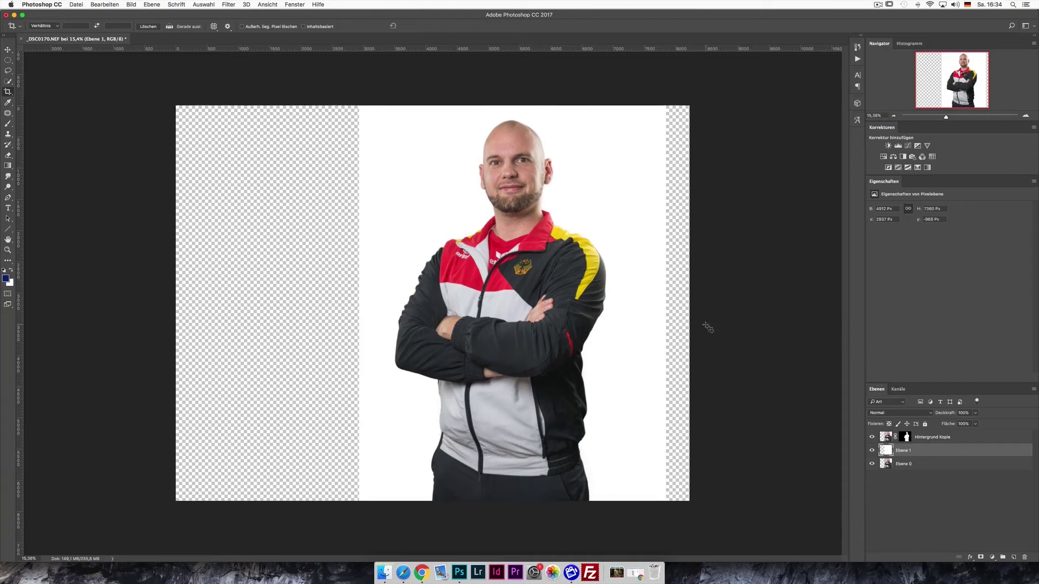
Step: Fill Ebene 1 with white across the widened canvas and toggle layers to verify it
key(shift+F5)
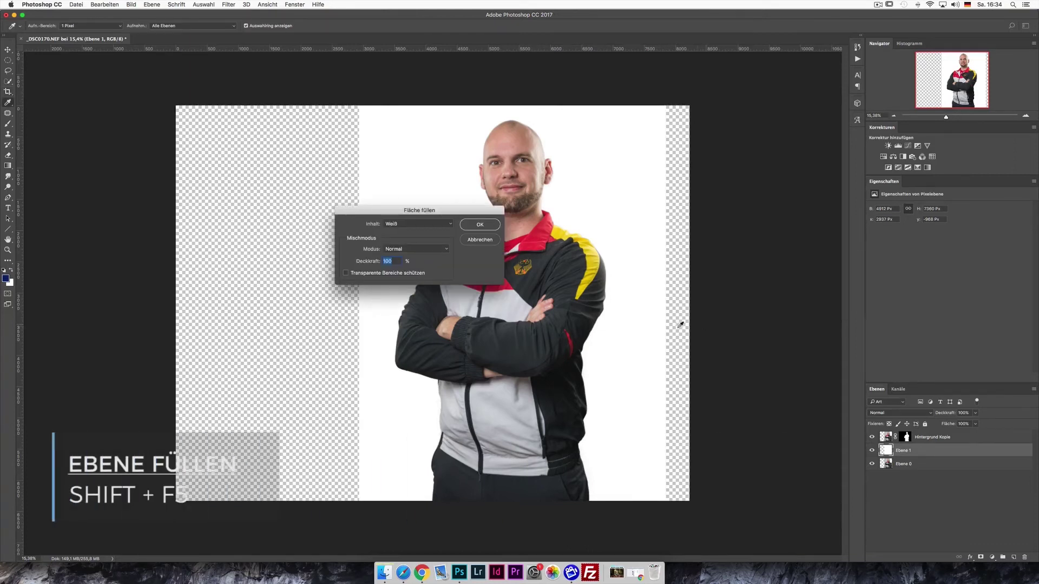
click(418, 227)
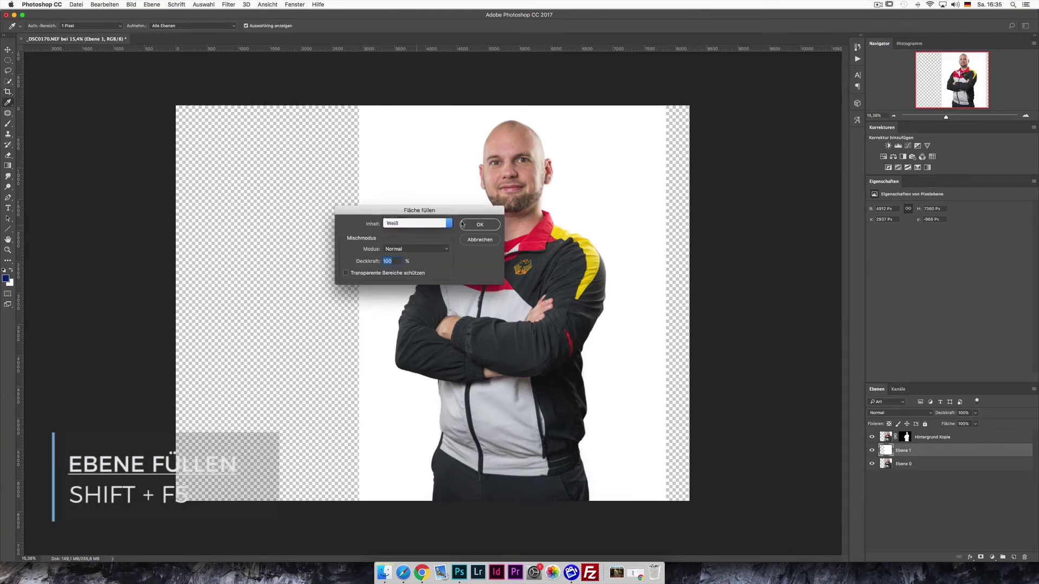
click(487, 226)
key(c)
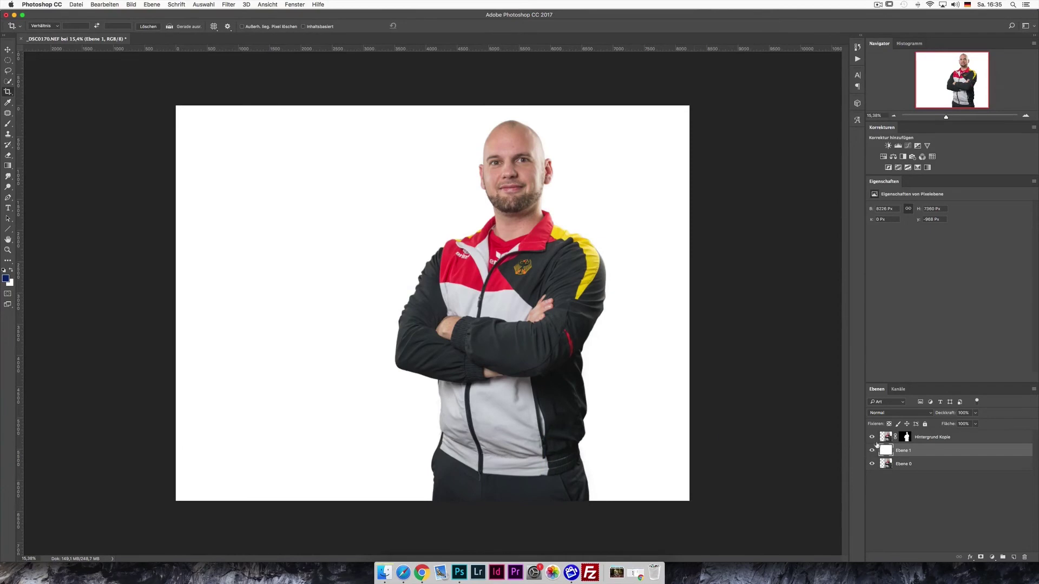
alt+click(871, 464)
alt+click(871, 464)
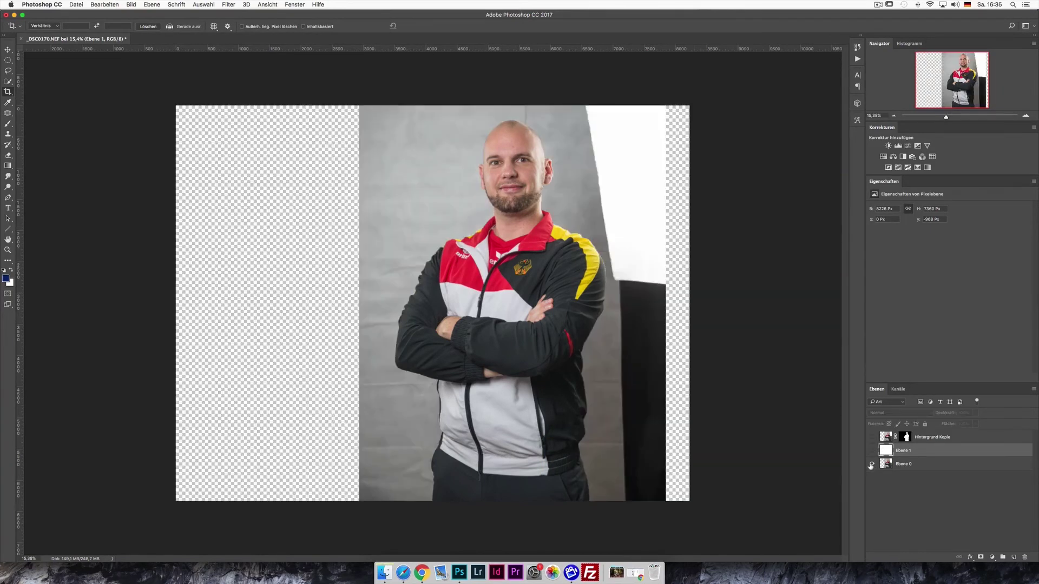
alt+click(871, 464)
key(super+minus)
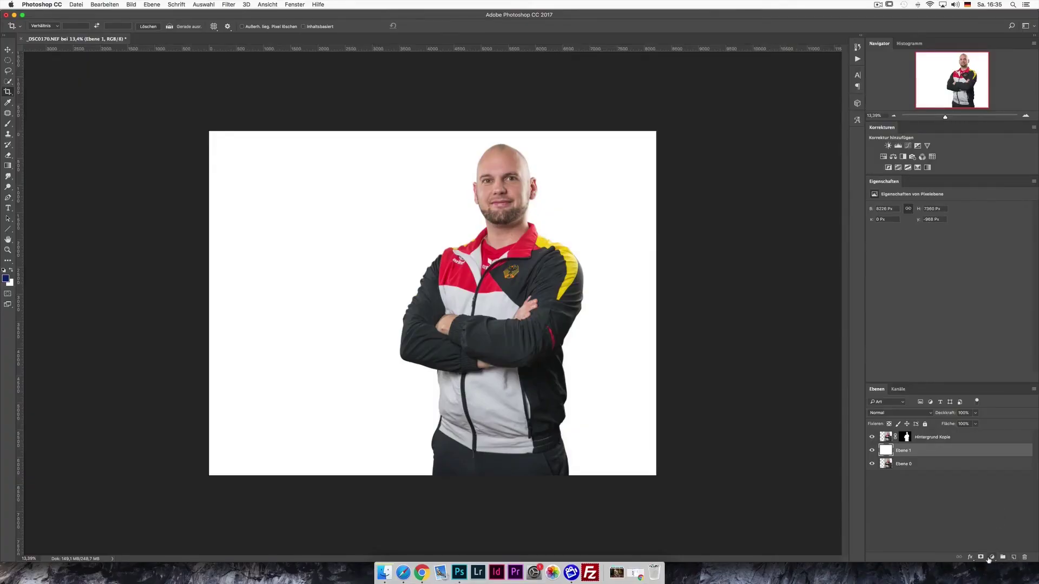
Step: Add a Farbfläche solid-colour fill layer in light yellow behind the man
click(991, 558)
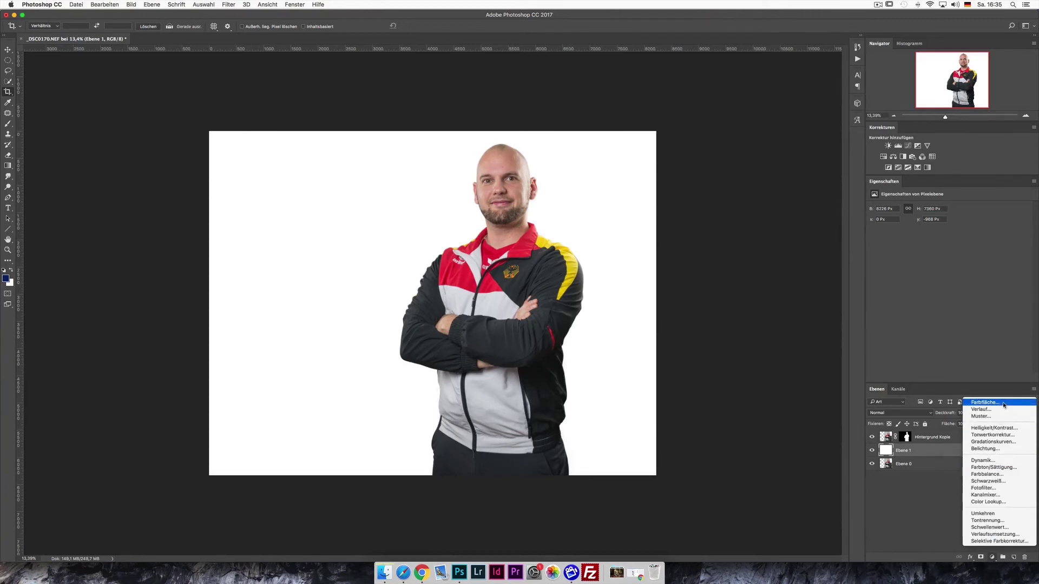
click(985, 402)
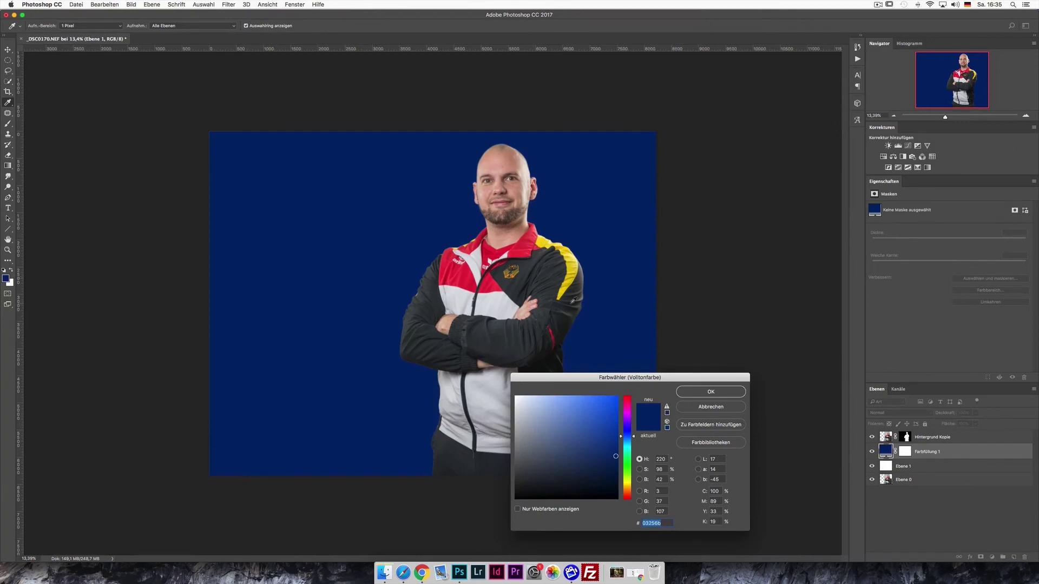
click(574, 261)
drag(593, 404, 568, 401)
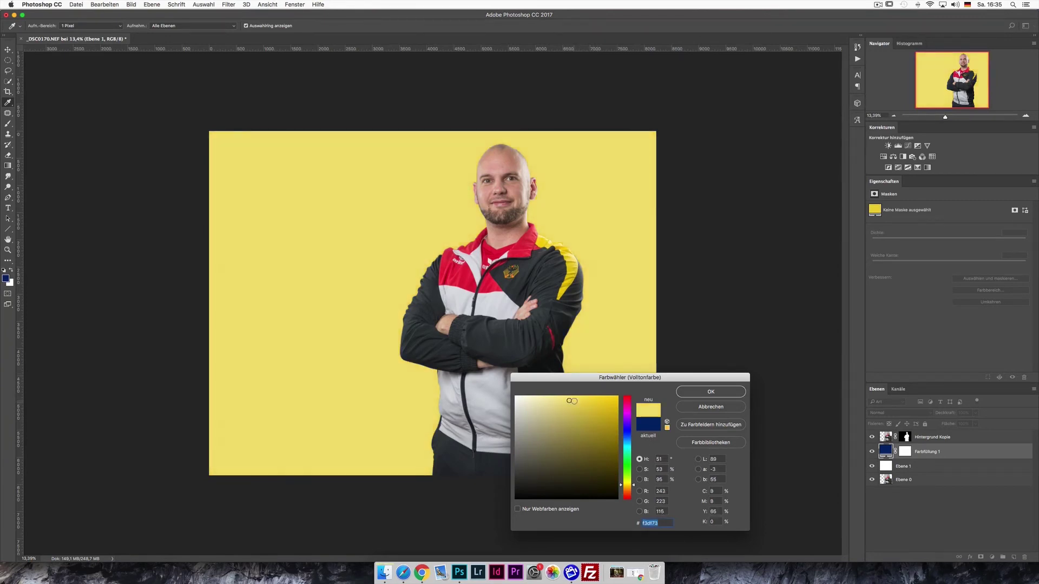
click(707, 392)
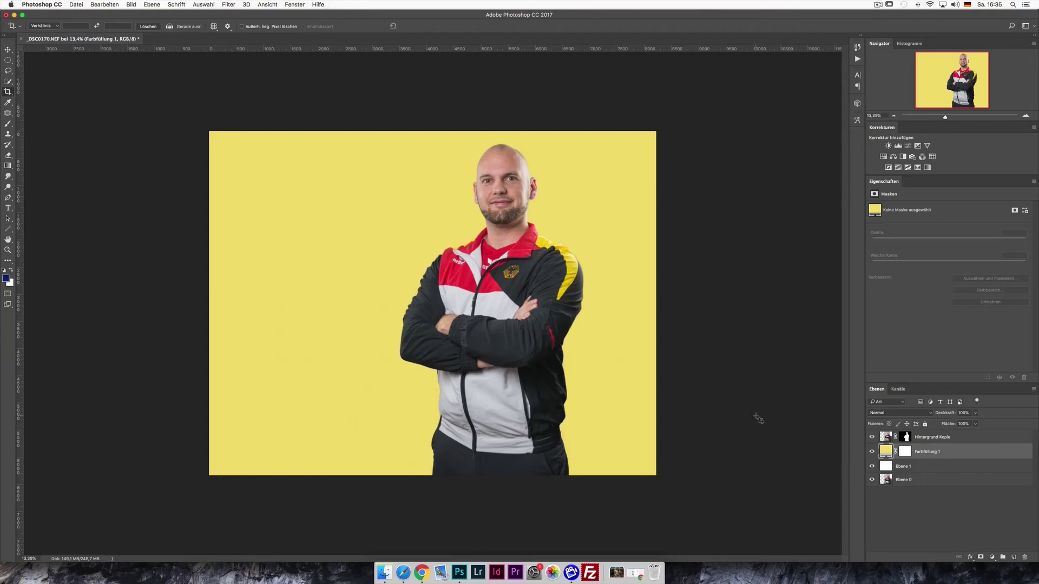
click(872, 451)
click(872, 451)
Step: Fine-tune the fill layer's colour to a pale golden yellow
double_click(885, 452)
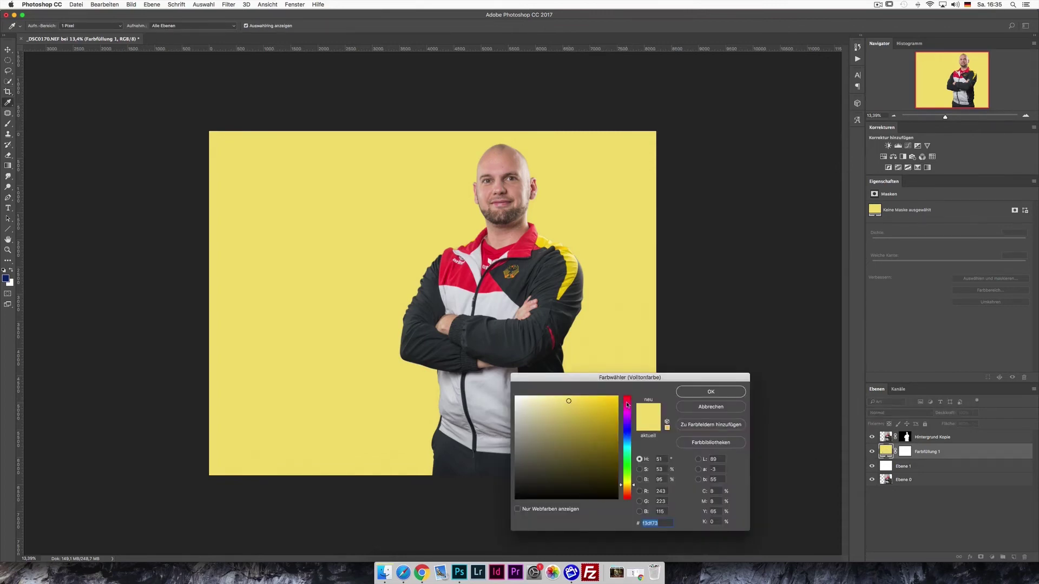
click(627, 405)
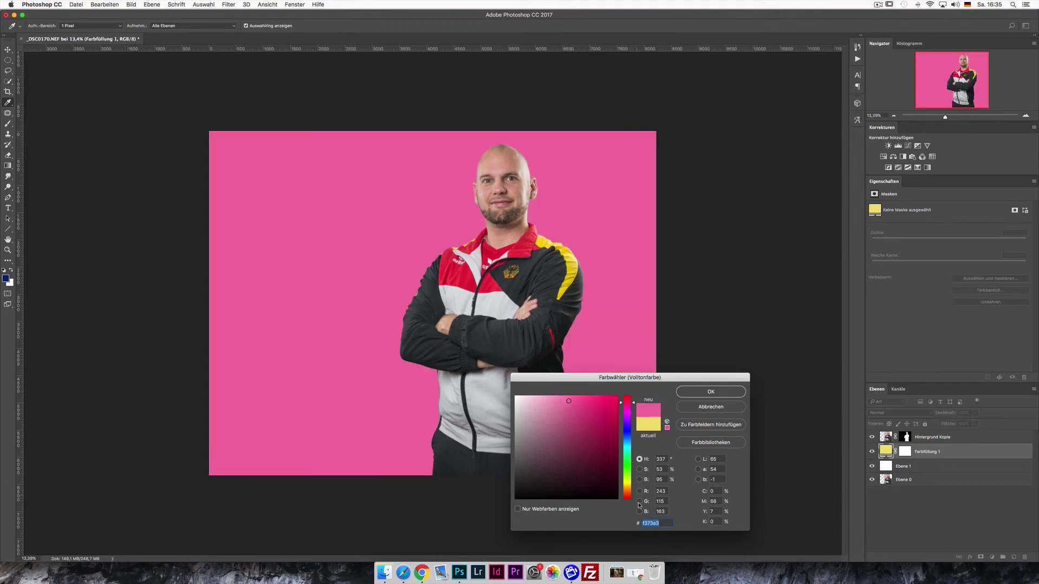
click(629, 483)
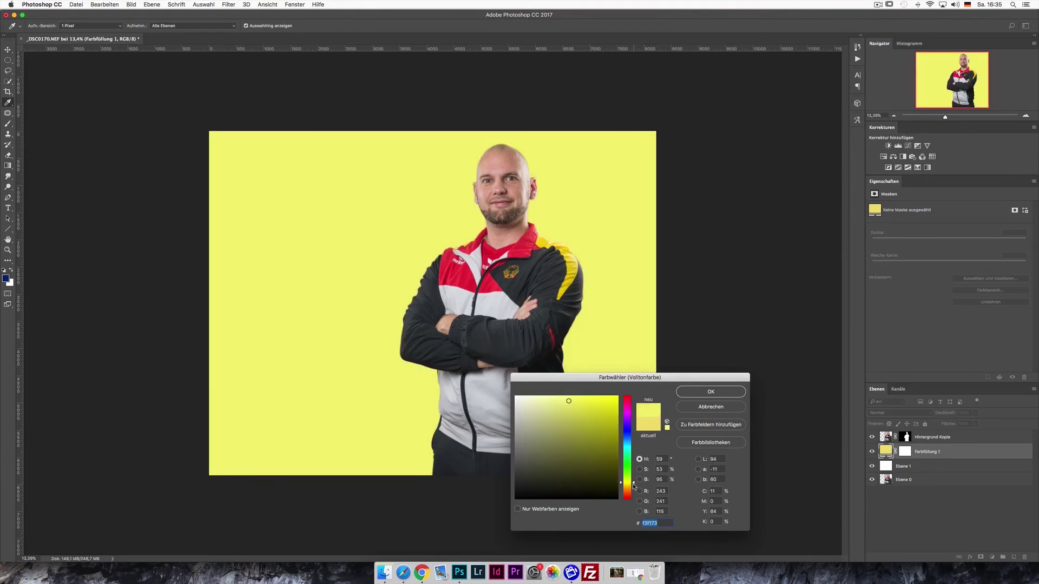
click(578, 263)
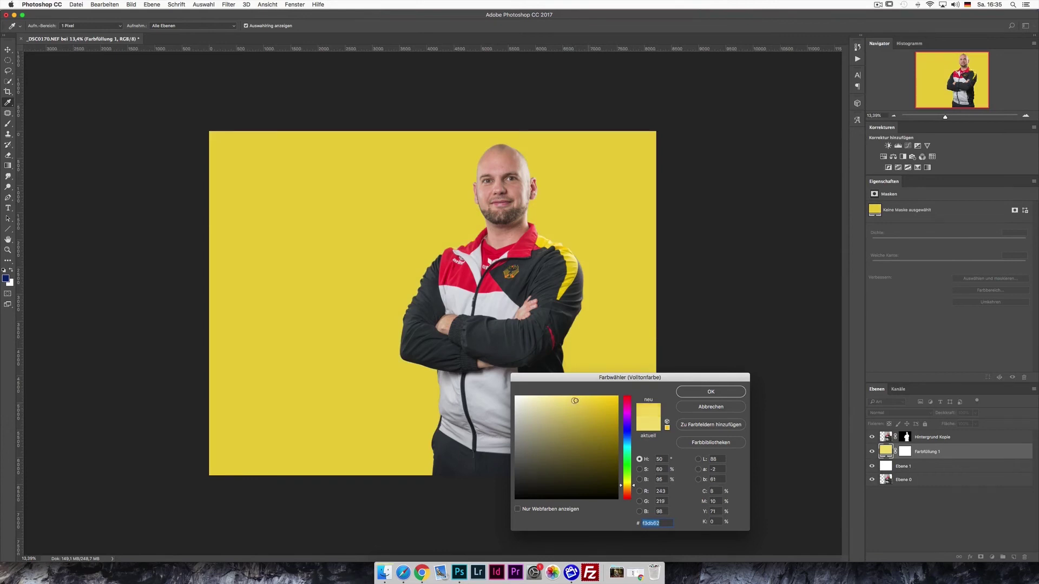
drag(567, 401, 564, 400)
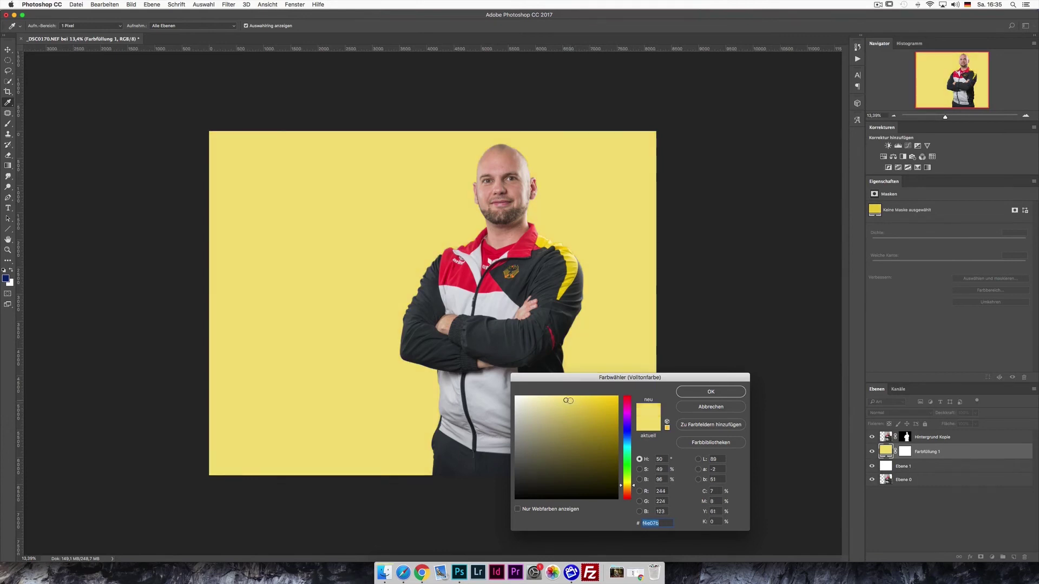
click(697, 391)
key(c)
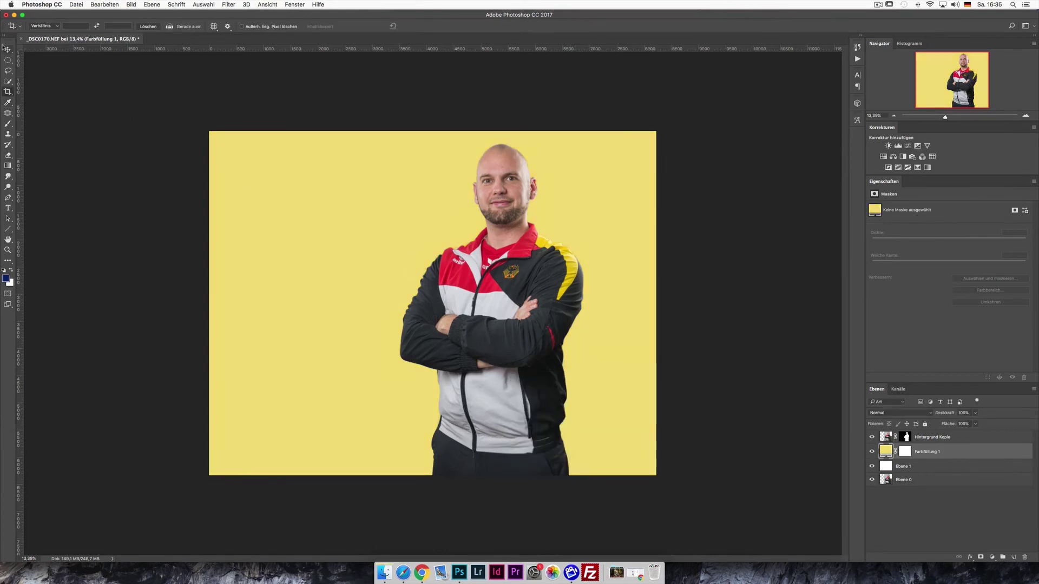
Step: Choose a foreground-to-background gradient and target the Farbfüllung 1 layer mask
click(8, 167)
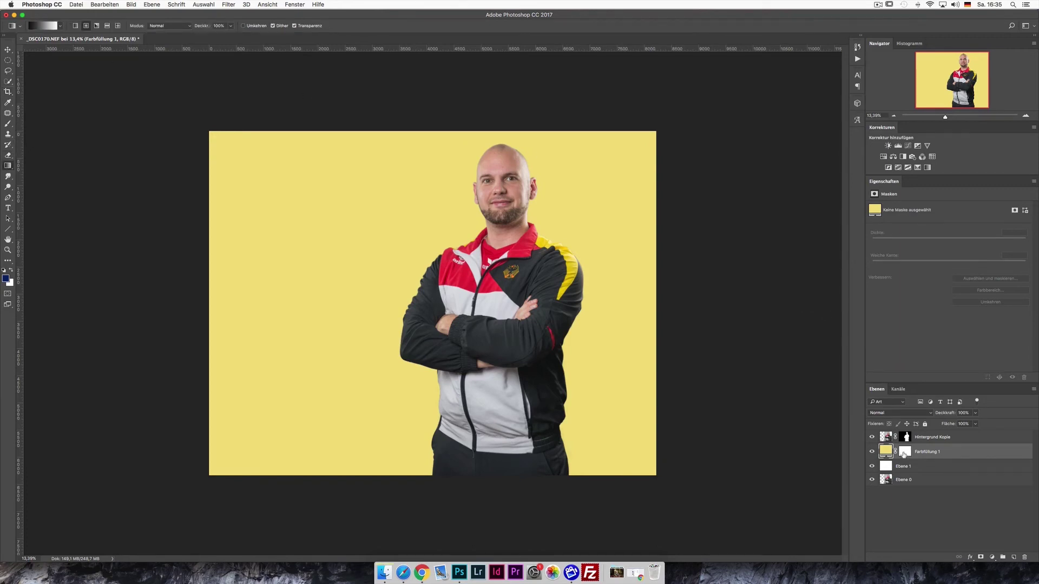
click(905, 452)
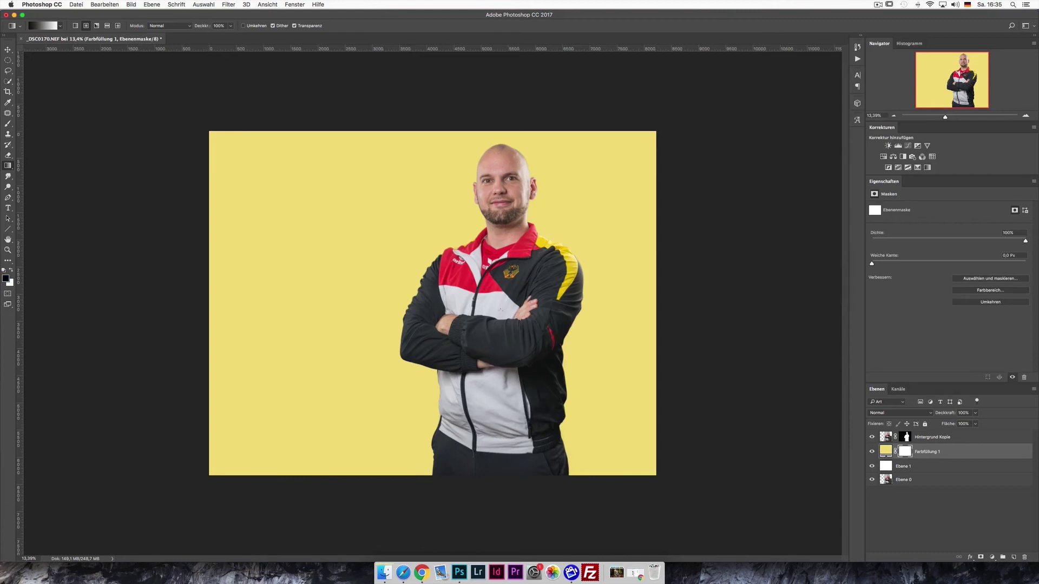
click(36, 27)
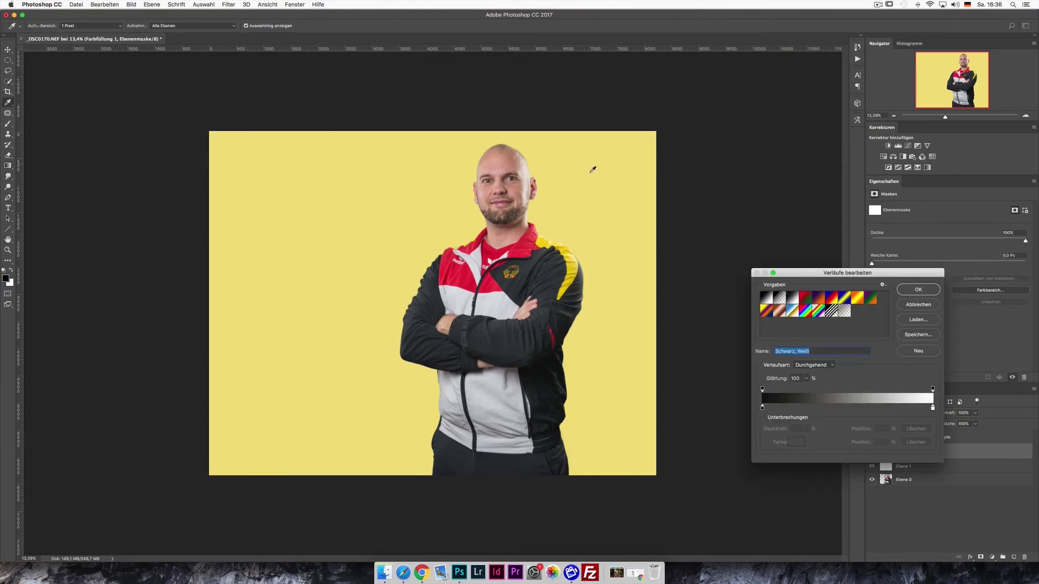
click(766, 299)
click(918, 290)
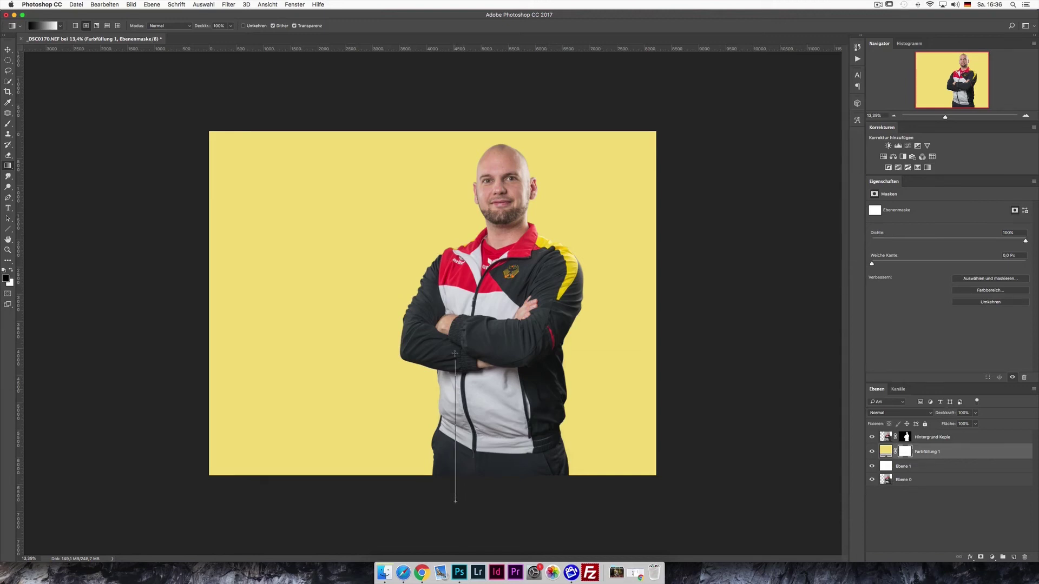
Step: Draw a vertical gradient on the mask so yellow remains only along the bottom
drag(457, 501, 455, 353)
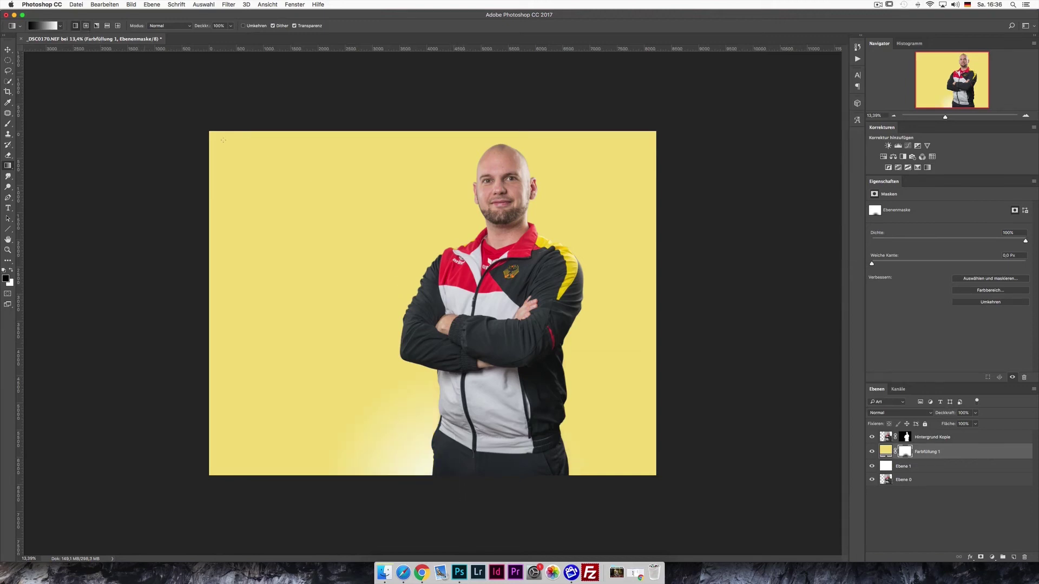
mouse_move(437, 505)
mouse_down()
mouse_move(452, 326)
mouse_move(438, 168)
mouse_up()
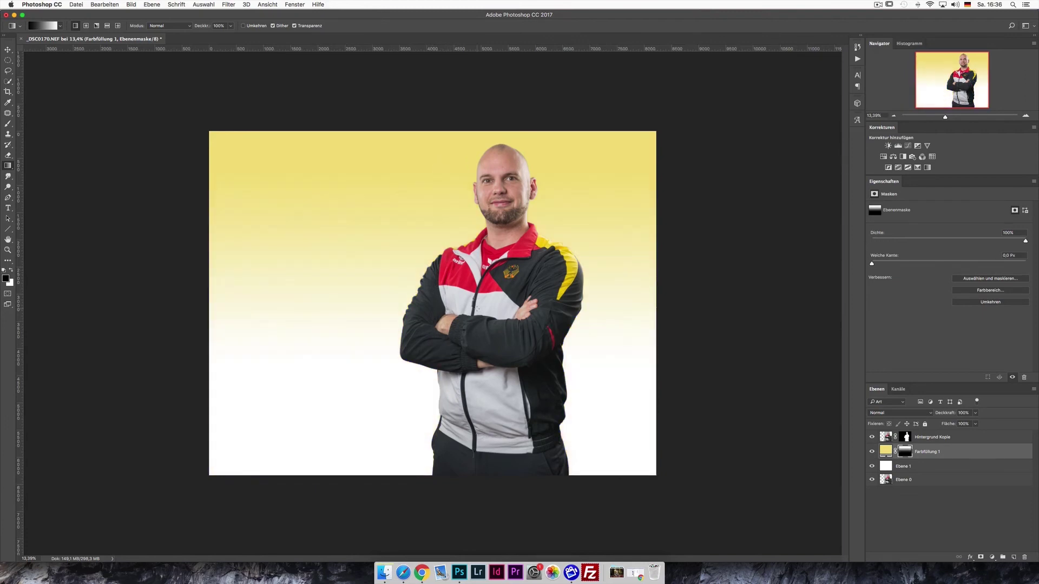
drag(470, 297, 470, 219)
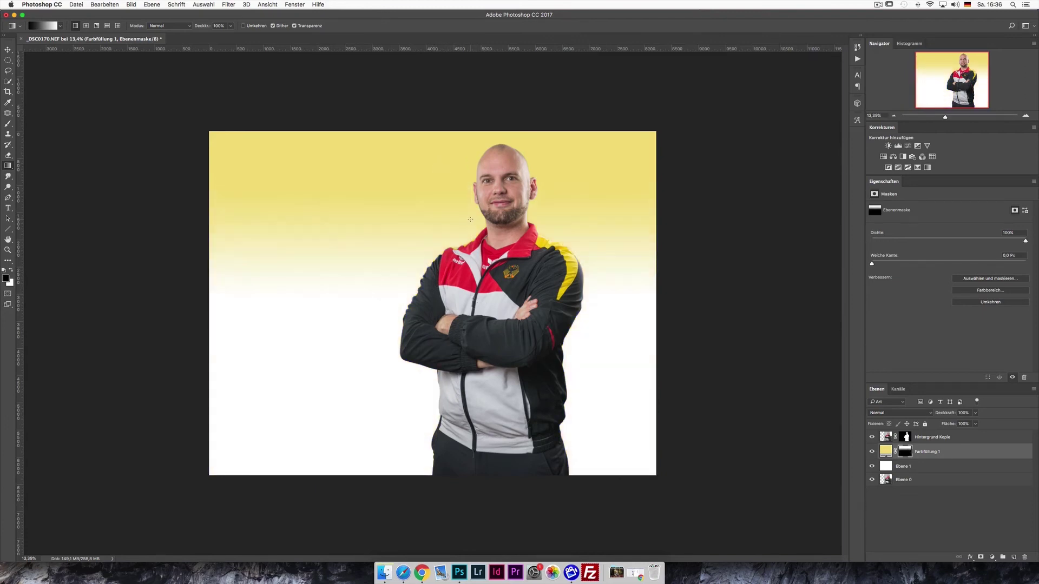
drag(476, 358, 489, 552)
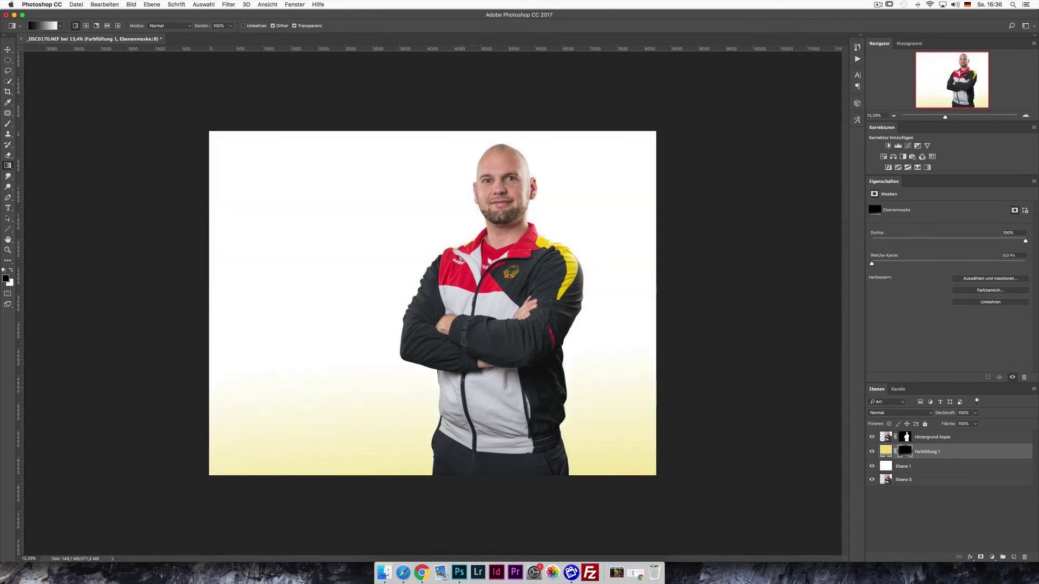
drag(457, 376, 457, 534)
drag(451, 321, 457, 493)
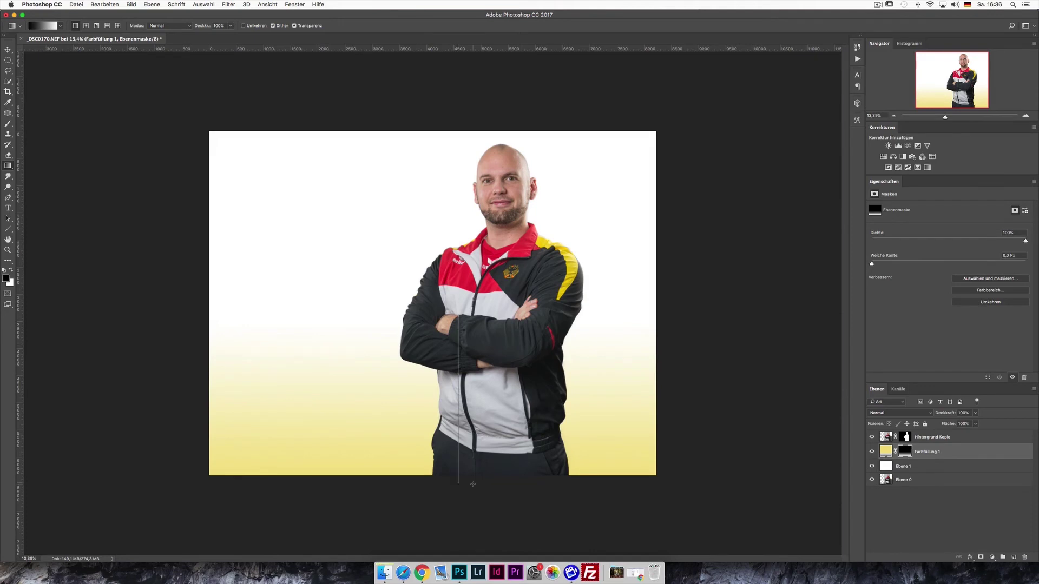
drag(461, 319, 554, 430)
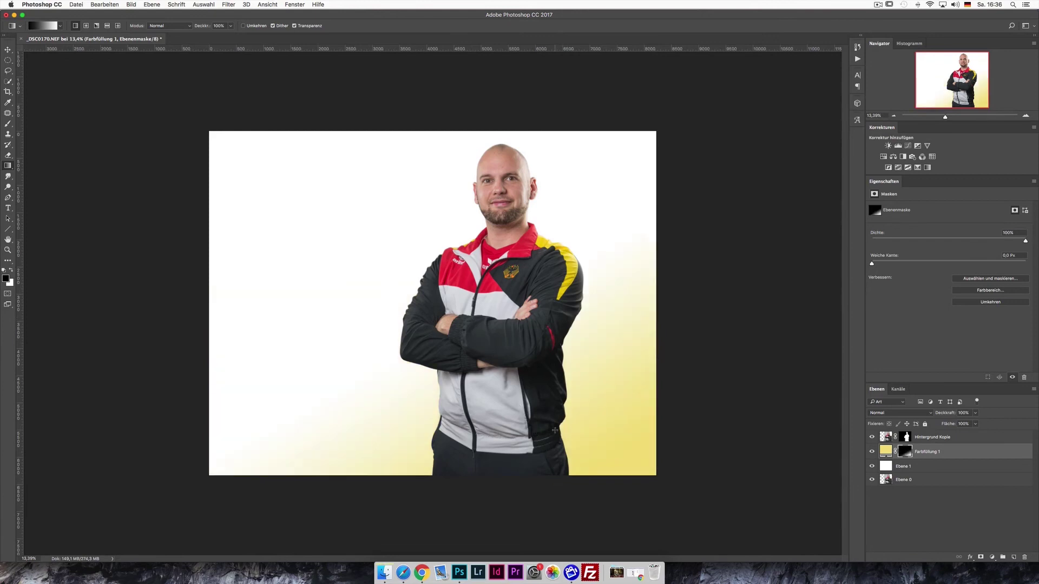
drag(474, 297, 473, 555)
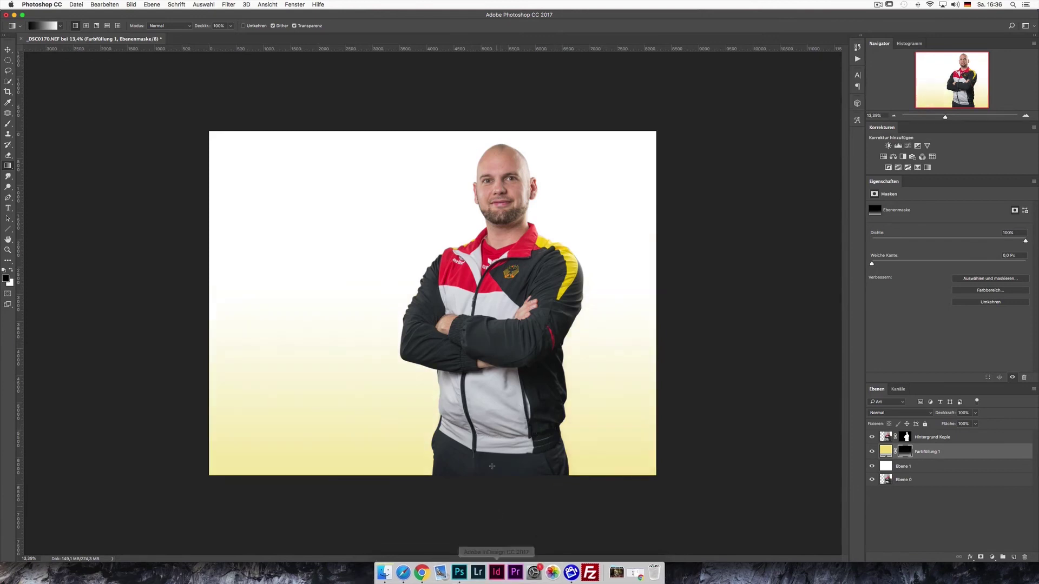
drag(488, 308, 486, 509)
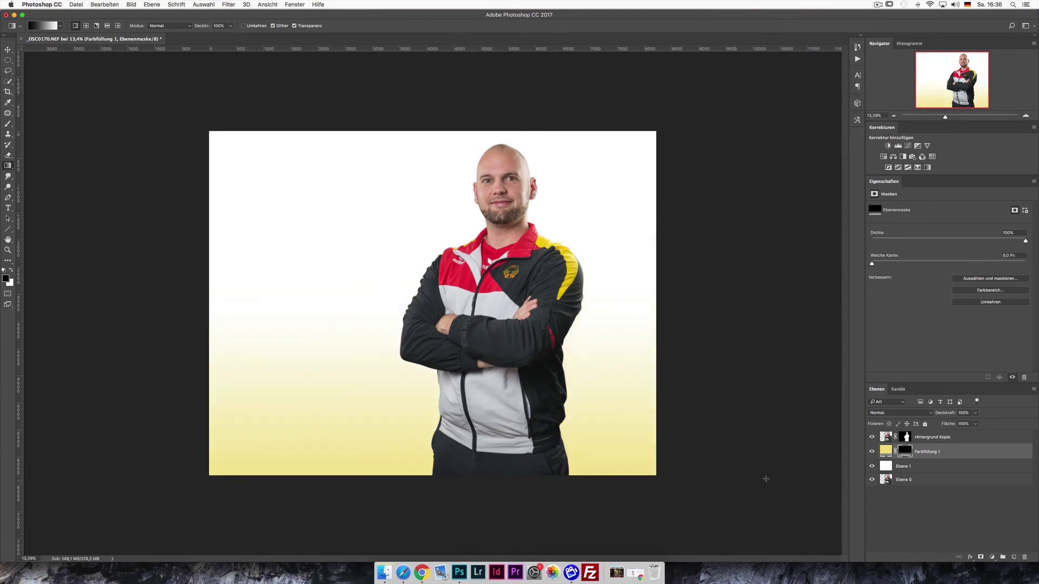
click(994, 560)
Step: Add a Solid Color fill in a light pink sampled from the jacket's red
click(991, 412)
click(474, 276)
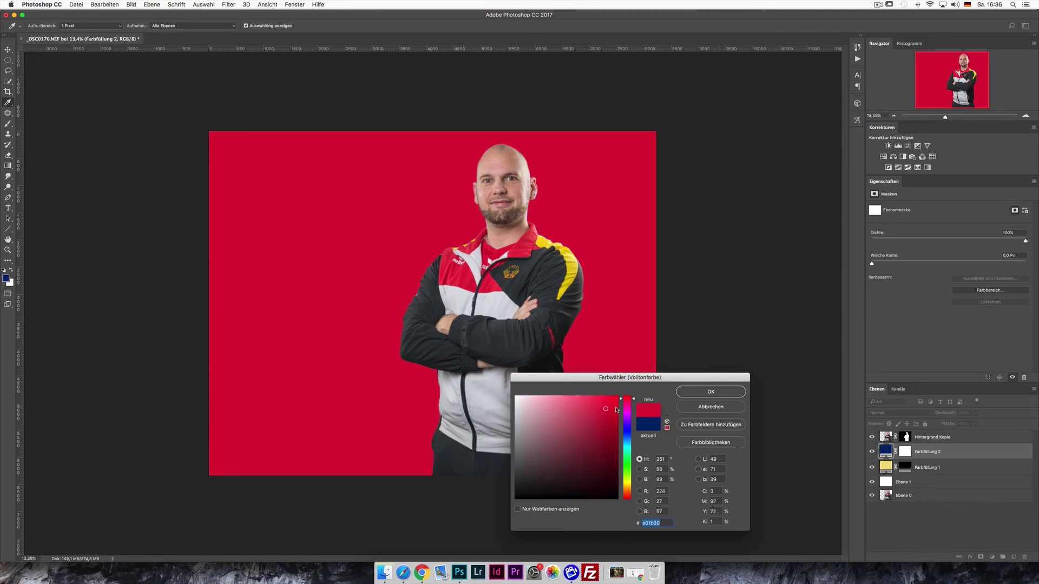
drag(604, 409, 594, 405)
click(575, 405)
click(706, 390)
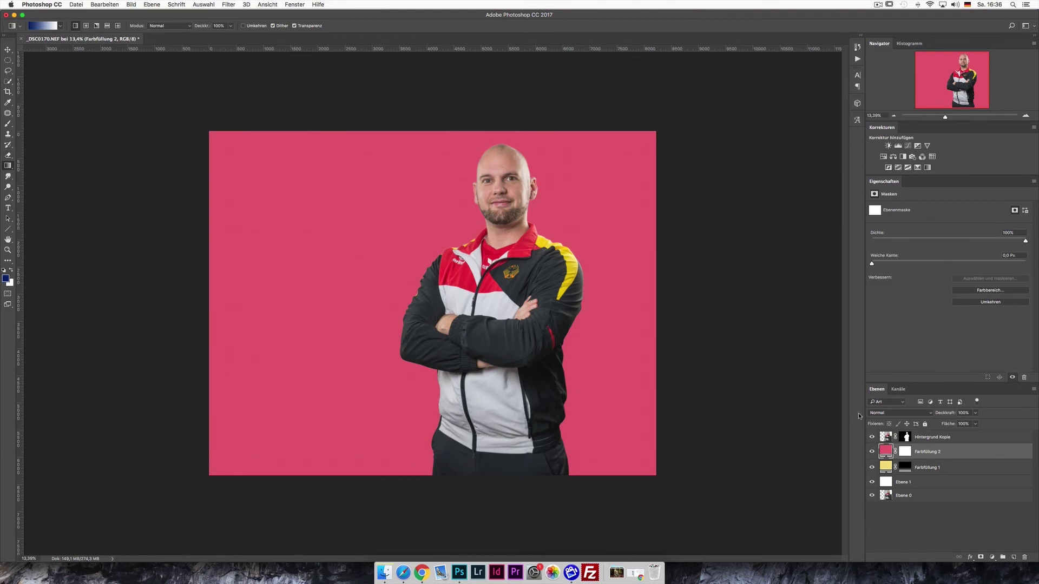
Step: Gradient the pink fill's mask so pink tints the top and fades downward
click(903, 455)
mouse_move(440, 135)
mouse_down()
mouse_move(440, 312)
mouse_move(439, 177)
mouse_up()
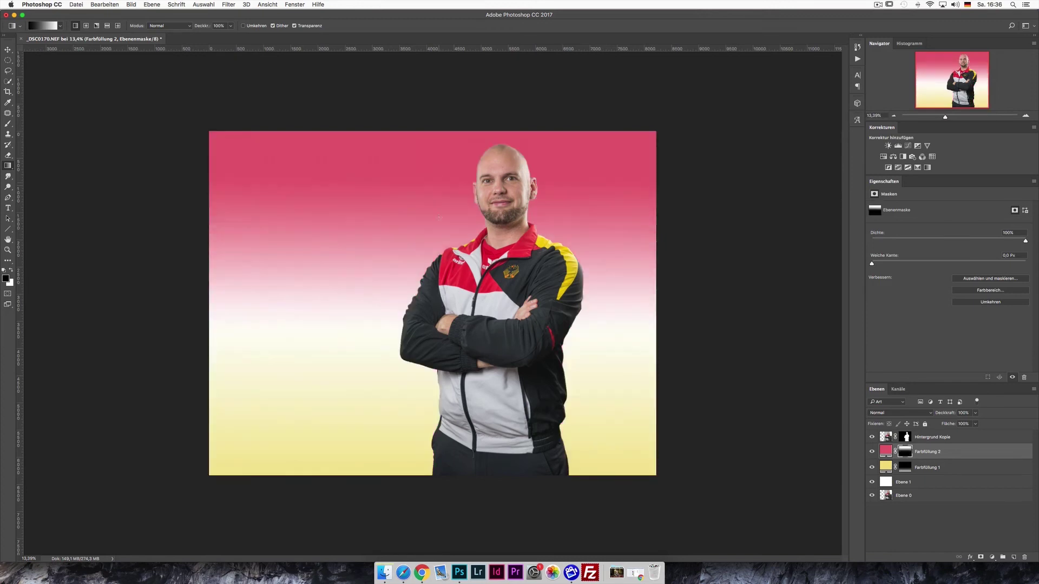
drag(436, 377, 441, 226)
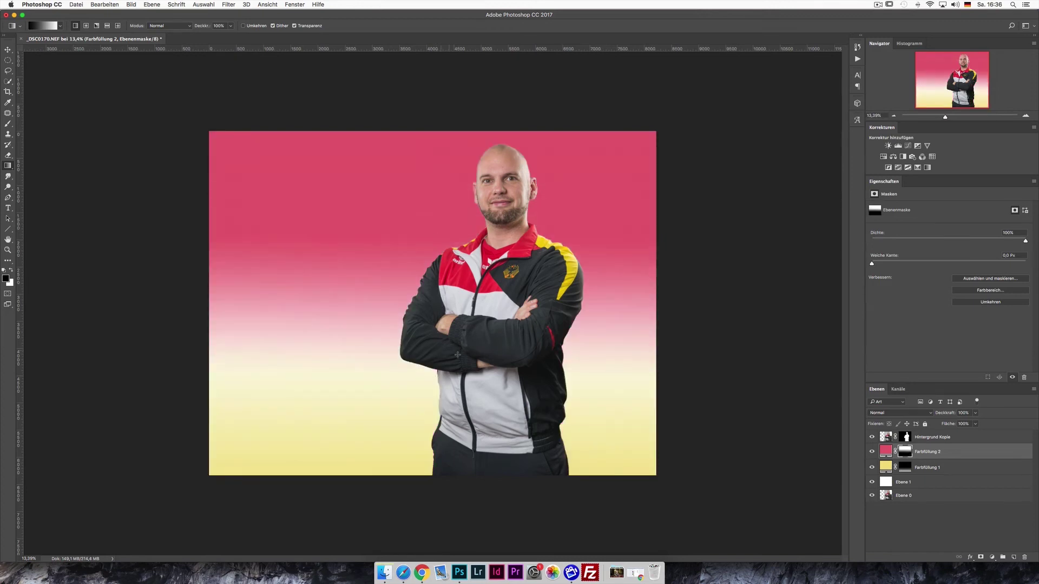
click(871, 468)
click(870, 452)
click(871, 452)
drag(407, 382, 409, 303)
drag(435, 399, 434, 281)
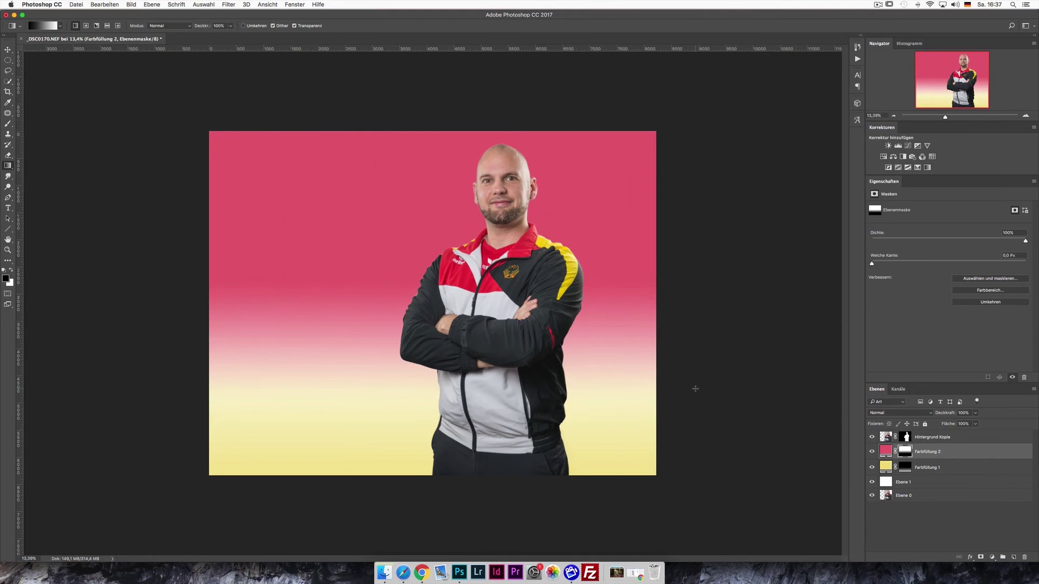
click(993, 557)
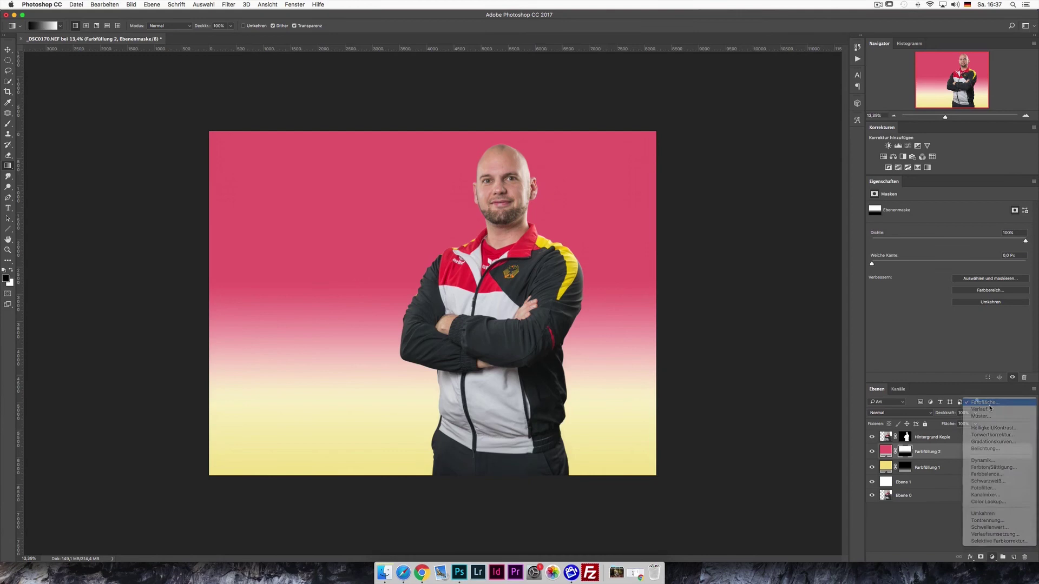
click(989, 403)
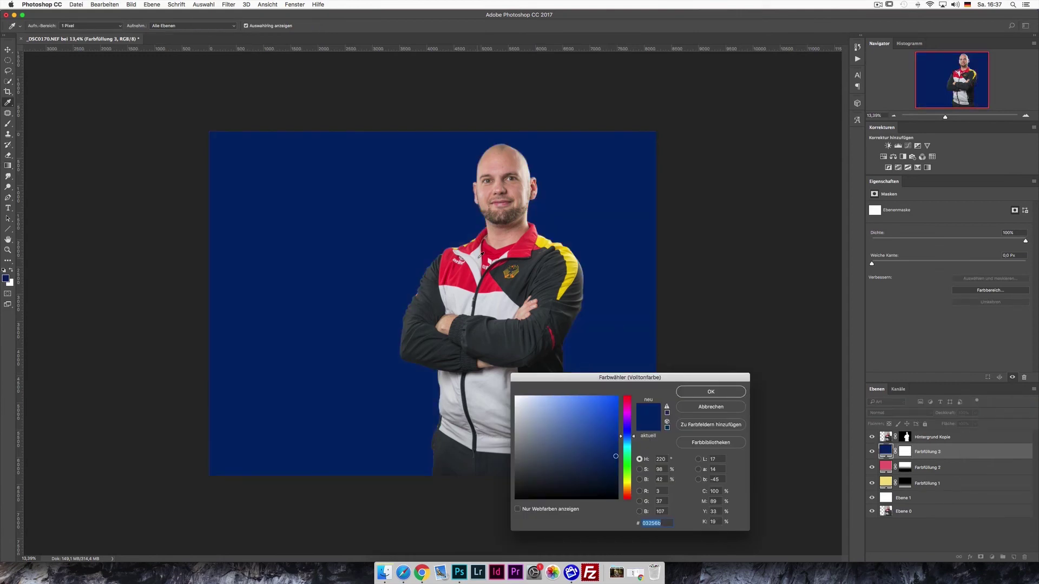
Step: Make Farbfüllung 3 a light orange from the emblem, masked to a top band
click(513, 282)
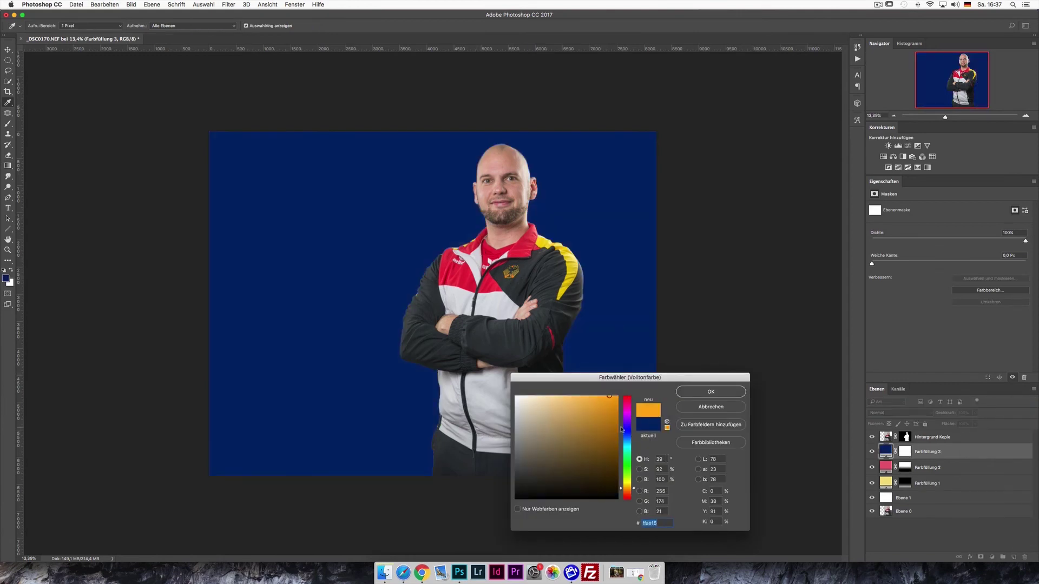
click(591, 397)
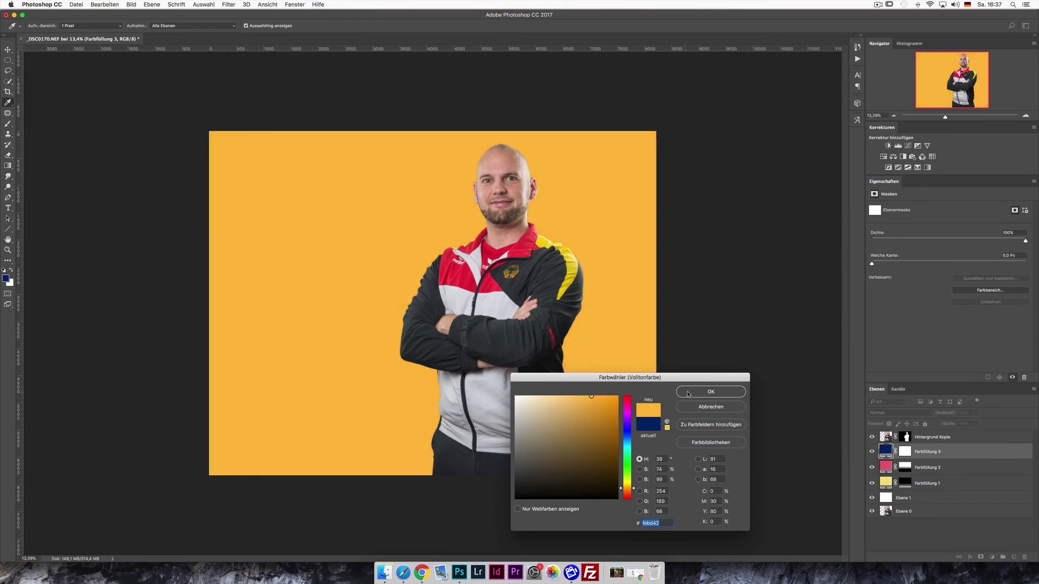
click(688, 394)
click(904, 456)
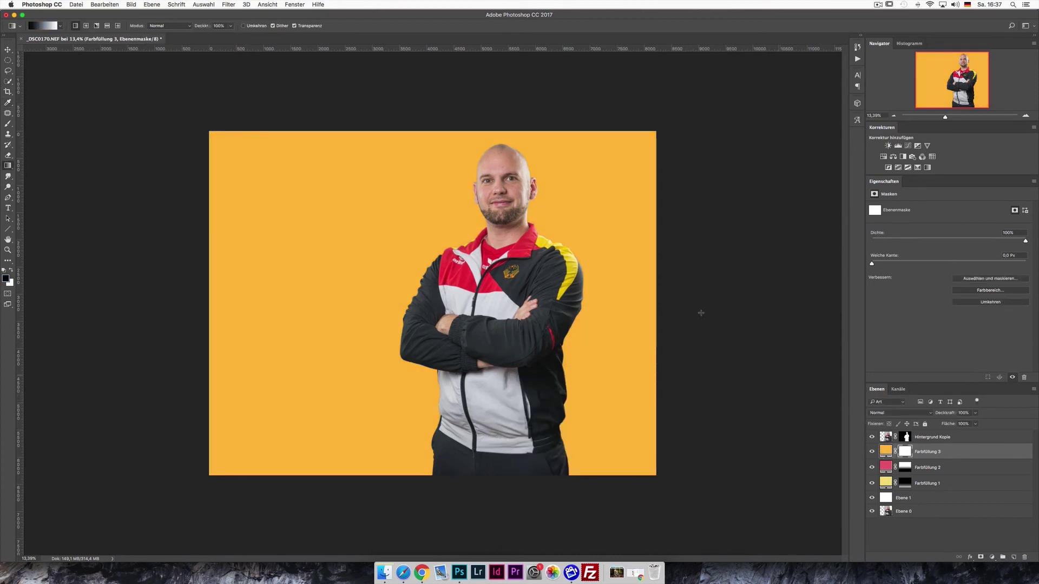
drag(476, 134, 471, 215)
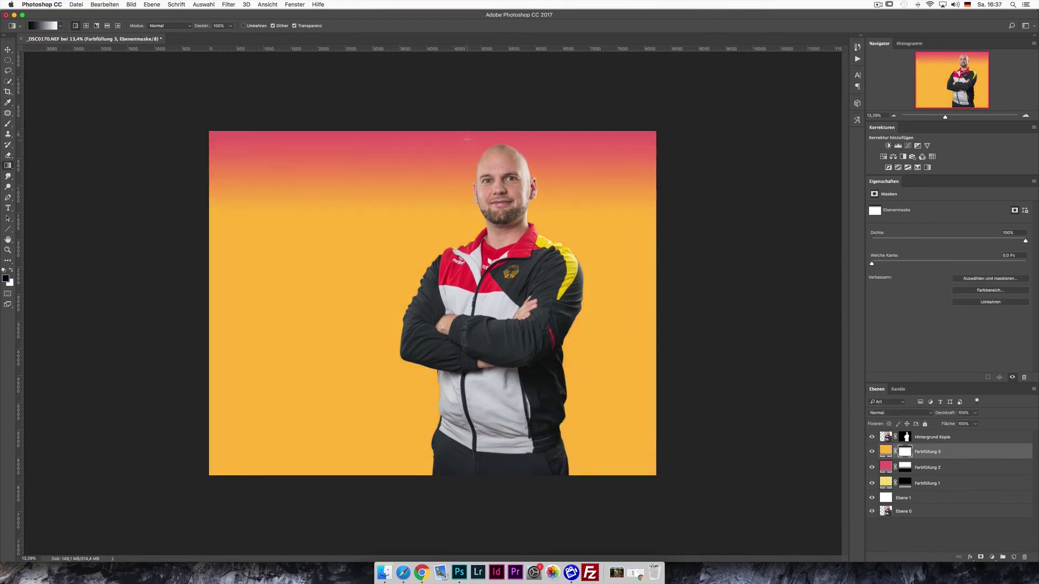
drag(467, 139, 455, 206)
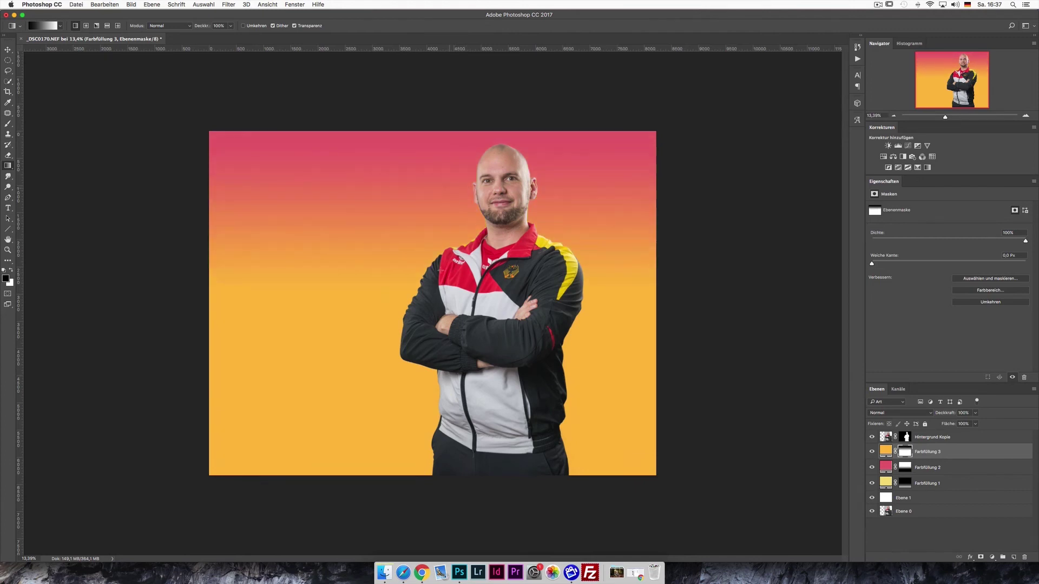
drag(444, 187, 444, 237)
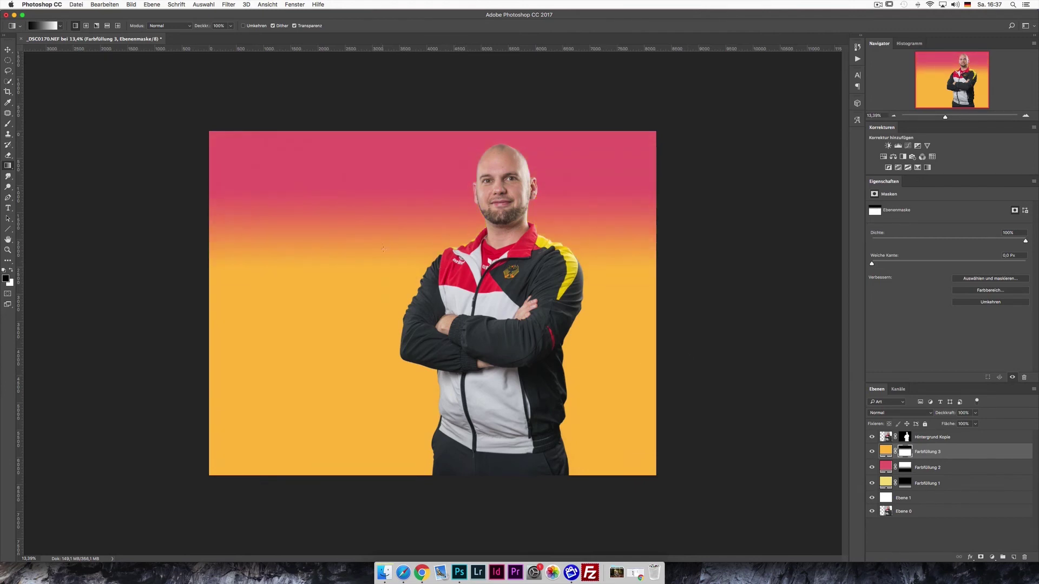
key(ctrl+i)
drag(424, 231, 433, 66)
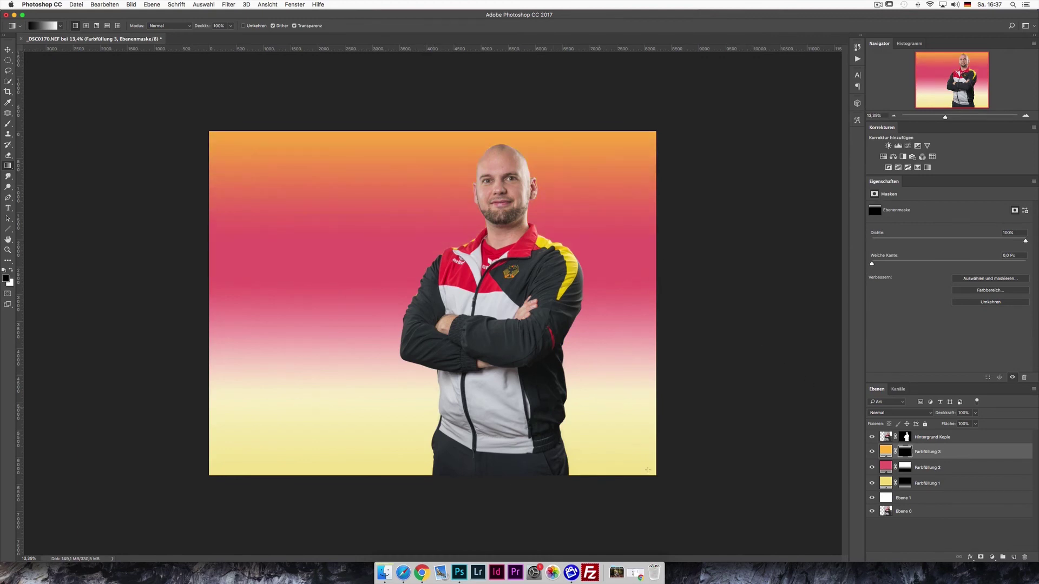
Step: Redraw Farbfüllung 2's mask gradient to move the pink-to-yellow transition lower
click(892, 462)
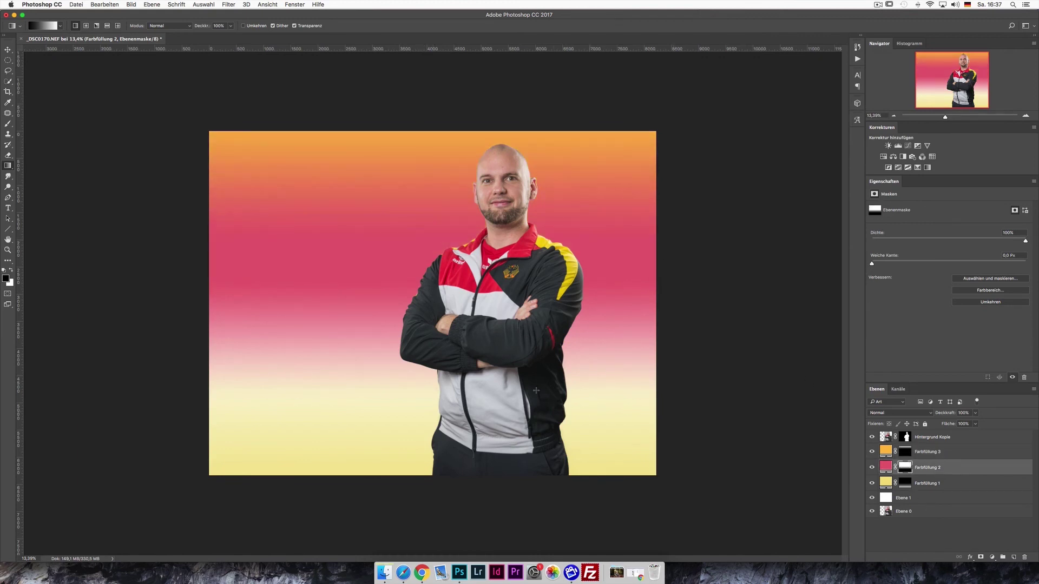
drag(439, 409, 441, 314)
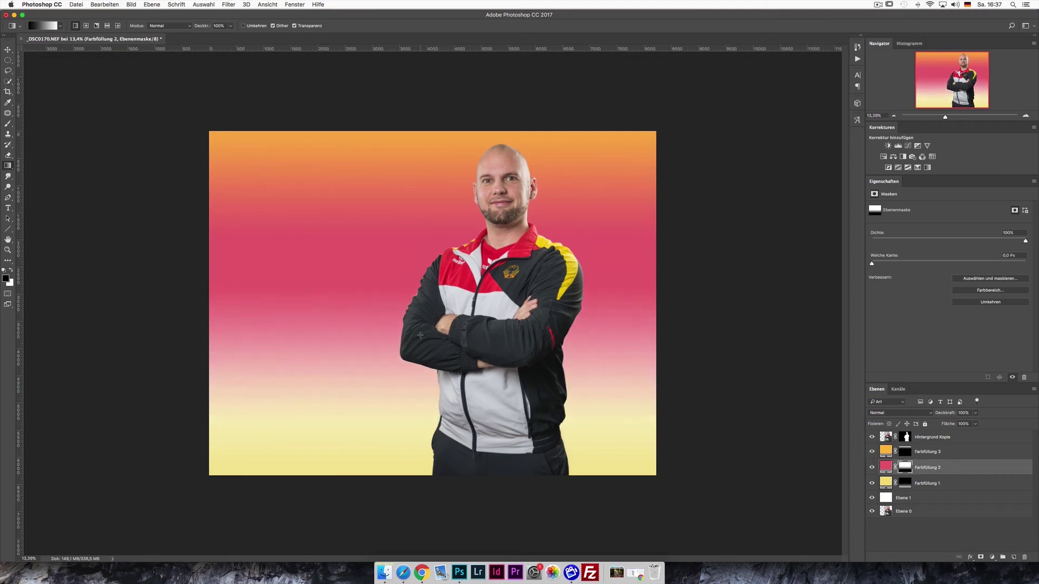
click(925, 453)
Step: Group the three fills into Gruppe 1, hide it, and add empty layer Ebene 2
shift+click(936, 485)
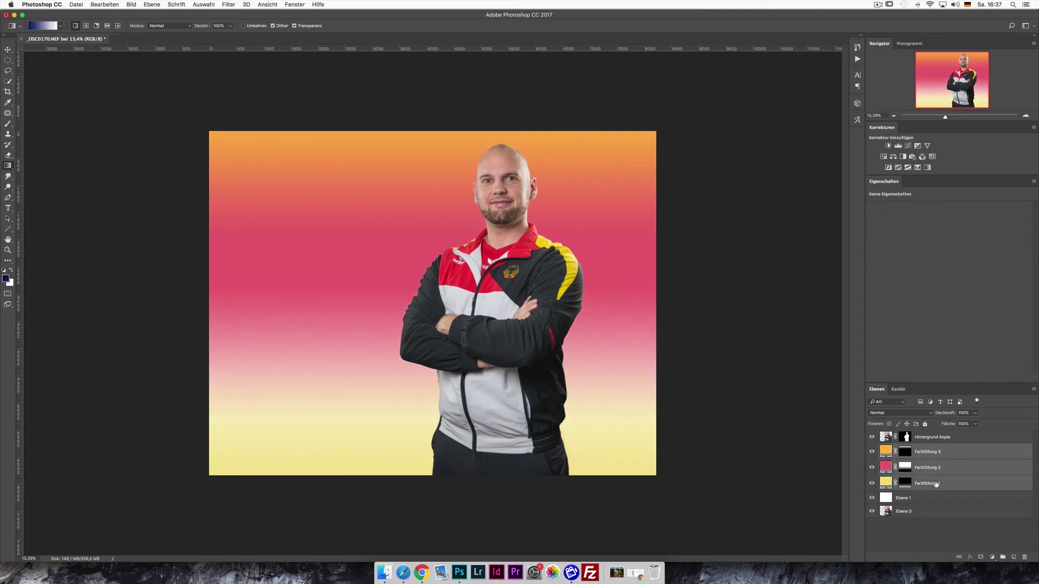
key(ctrl+g)
click(870, 449)
click(871, 449)
click(872, 449)
click(871, 448)
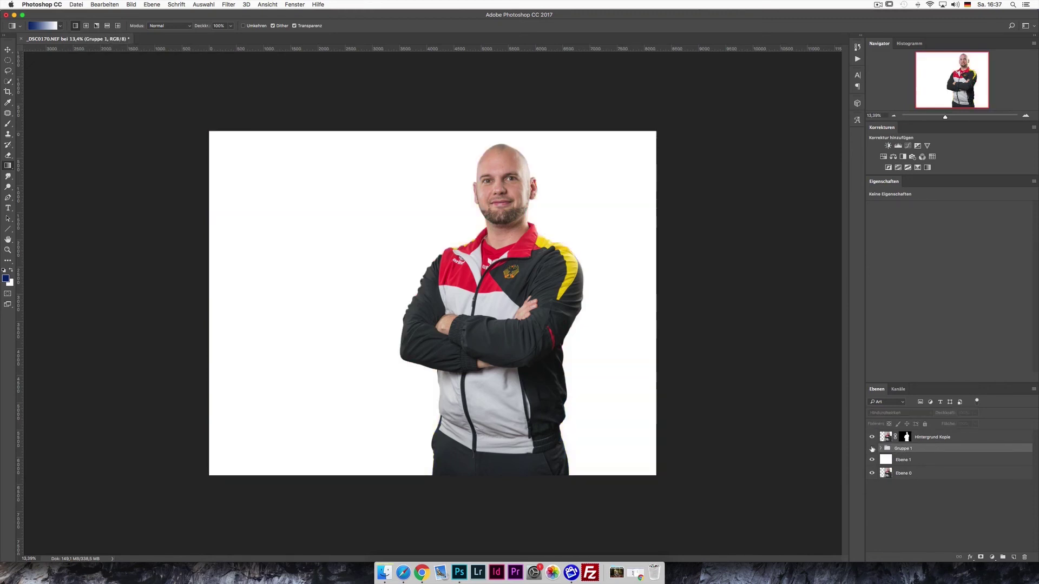
click(871, 449)
click(872, 449)
click(1013, 558)
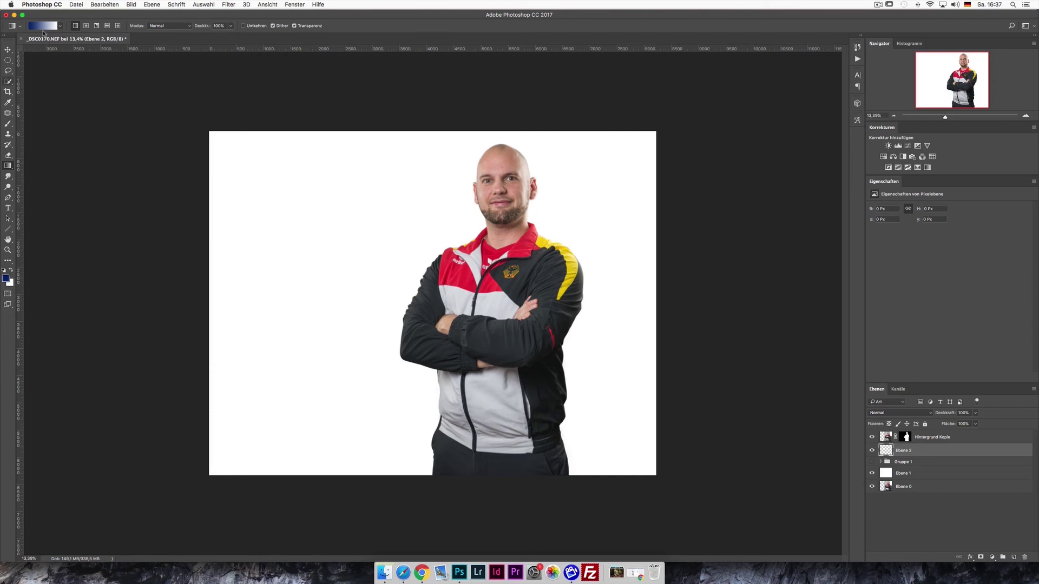
click(43, 26)
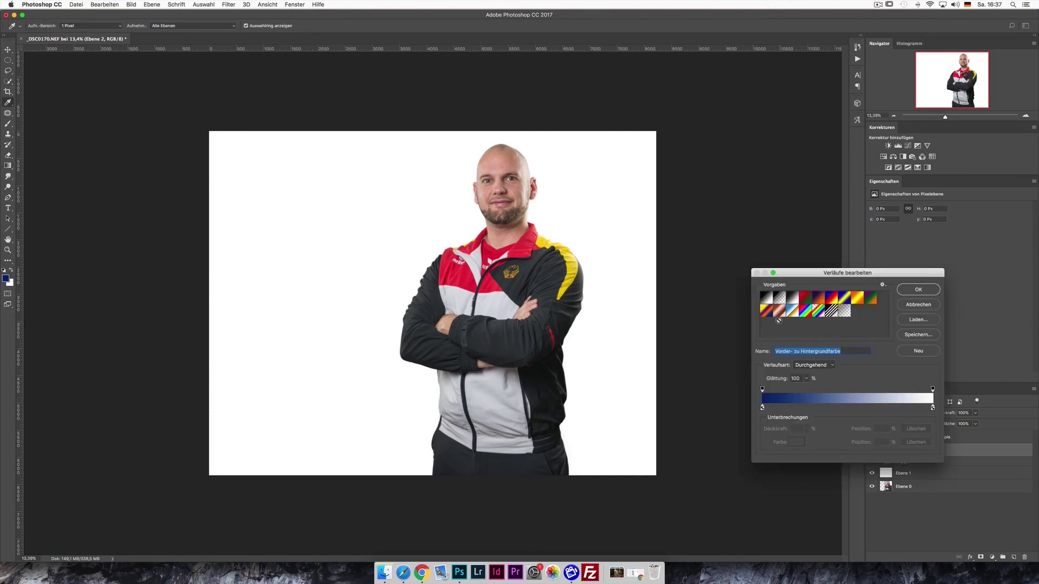
Step: Set the gradient's left stop to yellow sampled from the jacket shoulder
click(762, 408)
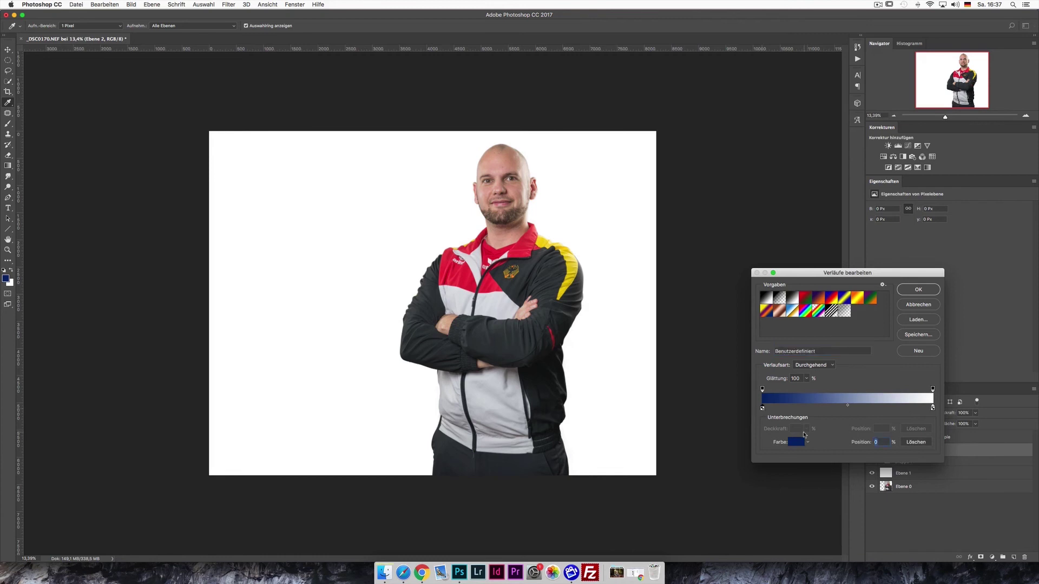
click(794, 442)
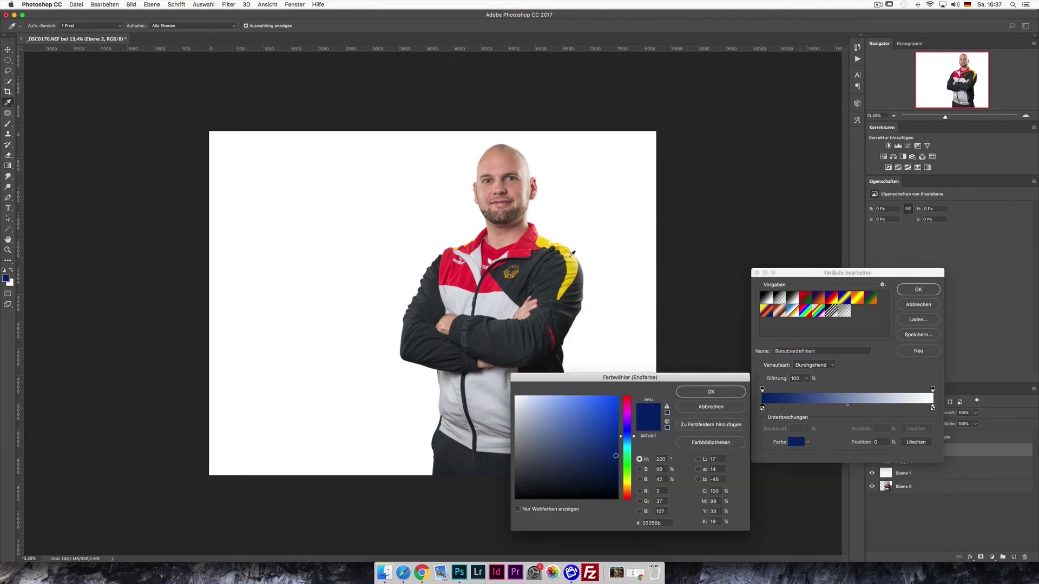
click(570, 255)
click(587, 398)
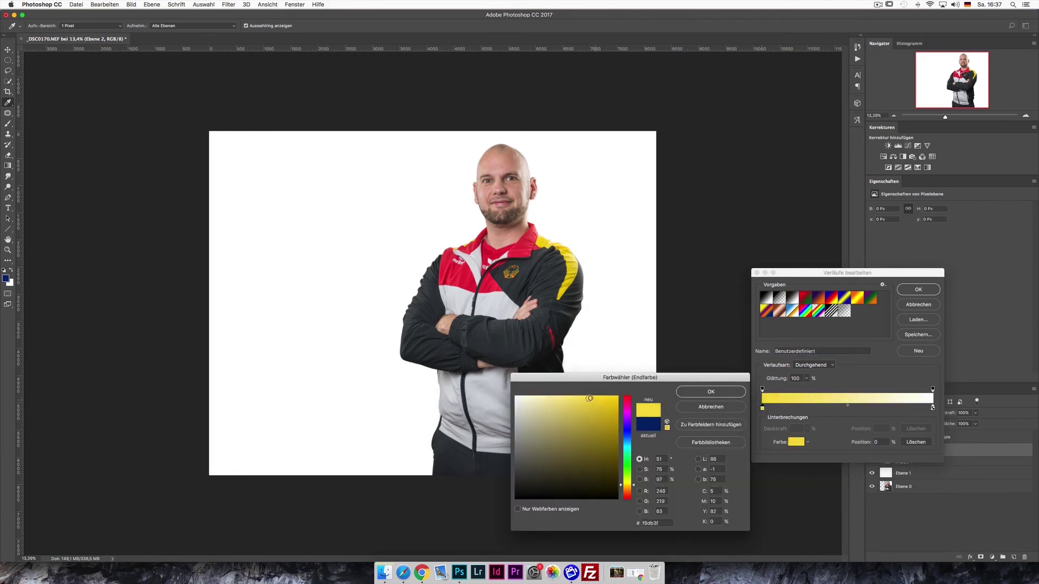
click(705, 392)
Step: Set the right stop to a light pinkish red from the jacket and accept the gradient
click(932, 408)
click(795, 442)
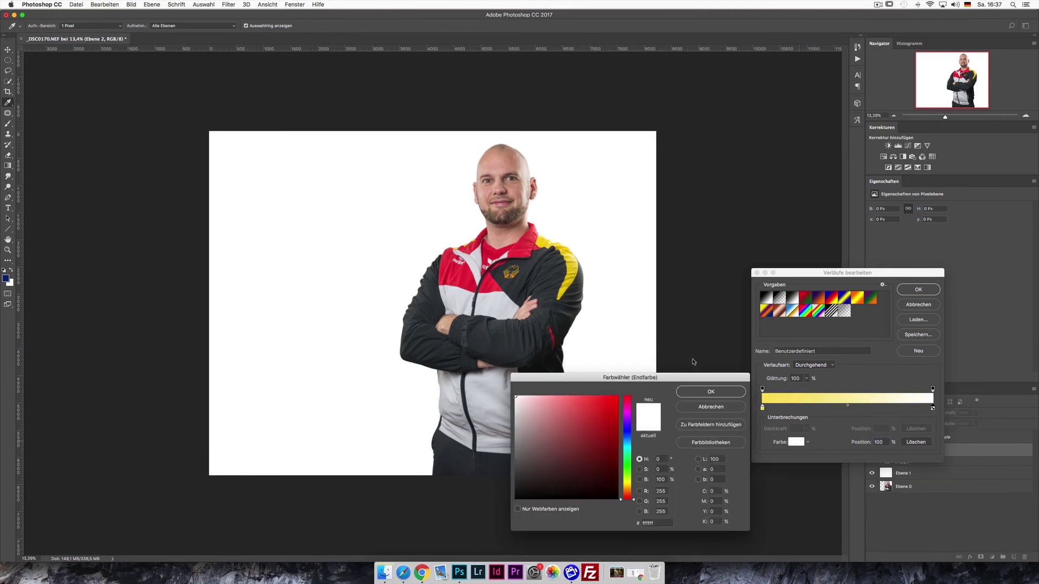
click(492, 277)
drag(584, 397, 580, 400)
click(694, 392)
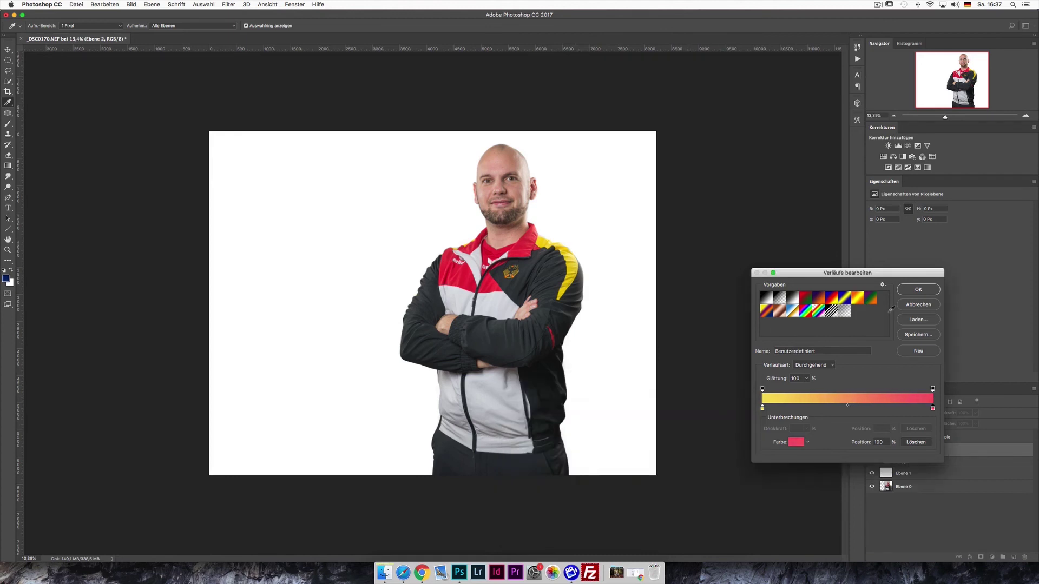
click(913, 290)
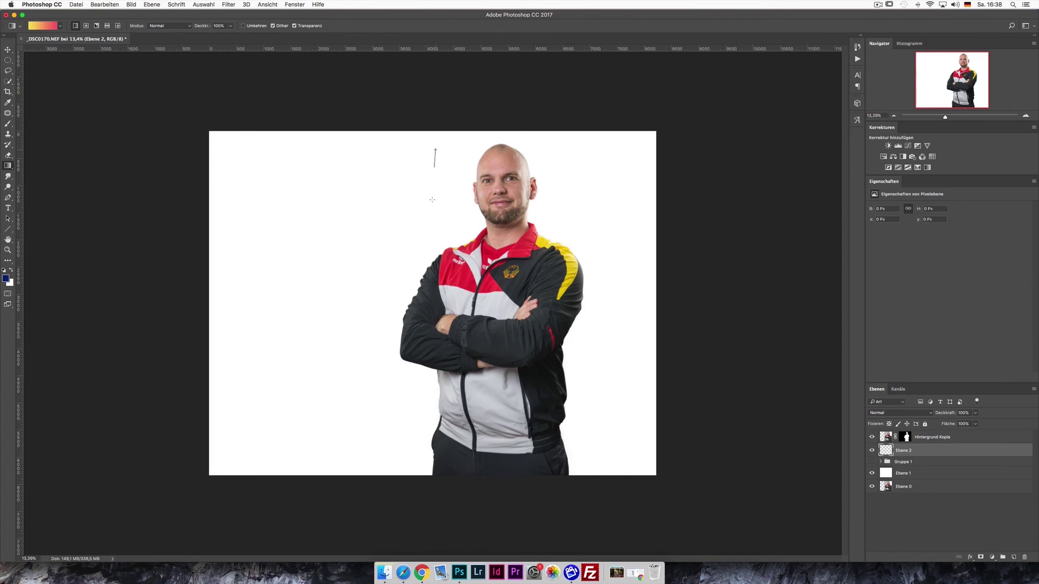
Step: Draw a radial yellow-to-pink gradient on Ebene 2 centred on the man's chest
drag(432, 199, 433, 325)
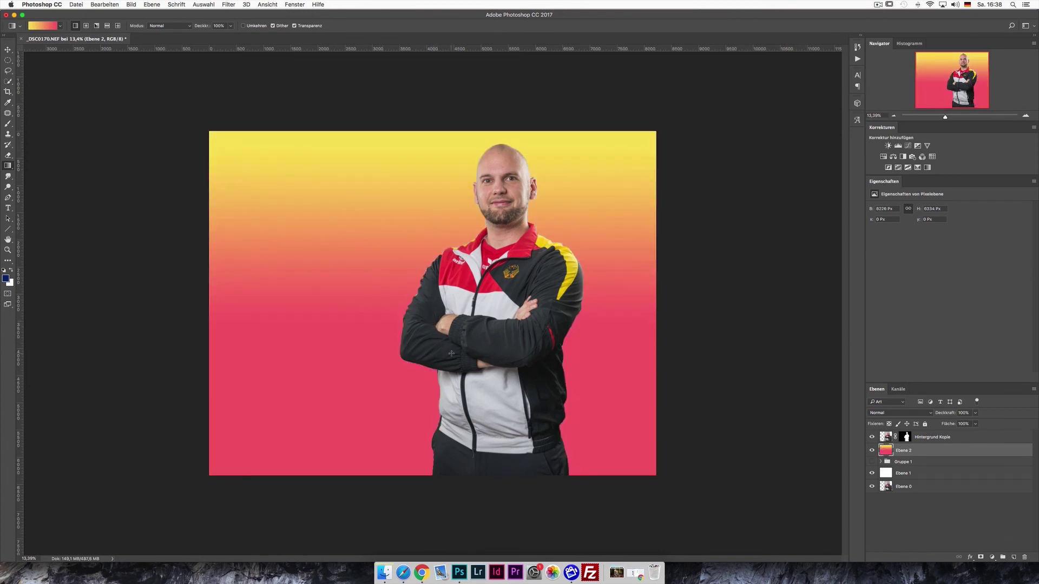
click(86, 27)
drag(499, 324, 336, 206)
drag(506, 270, 354, 144)
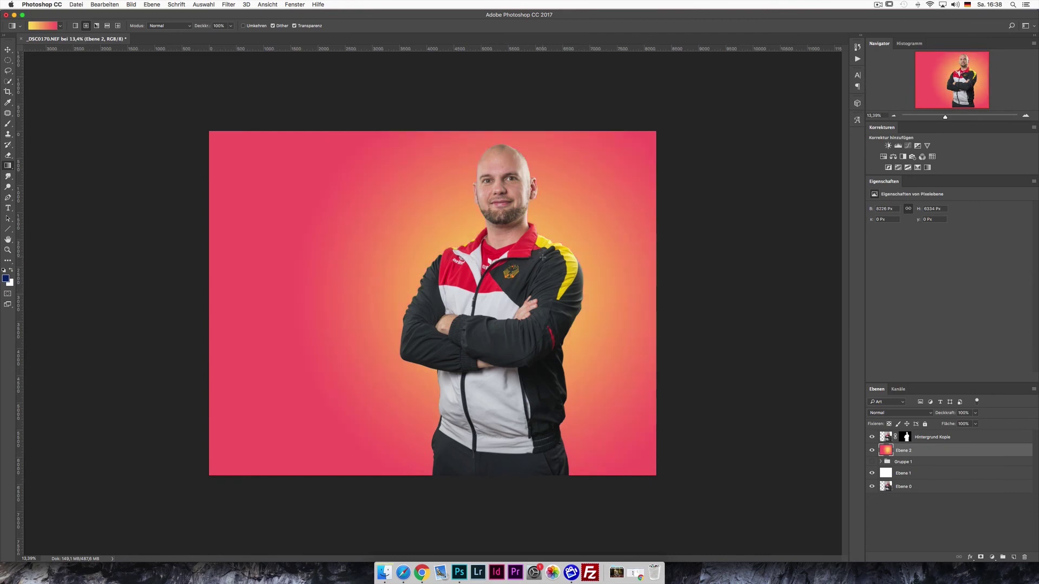
drag(444, 272, 309, 149)
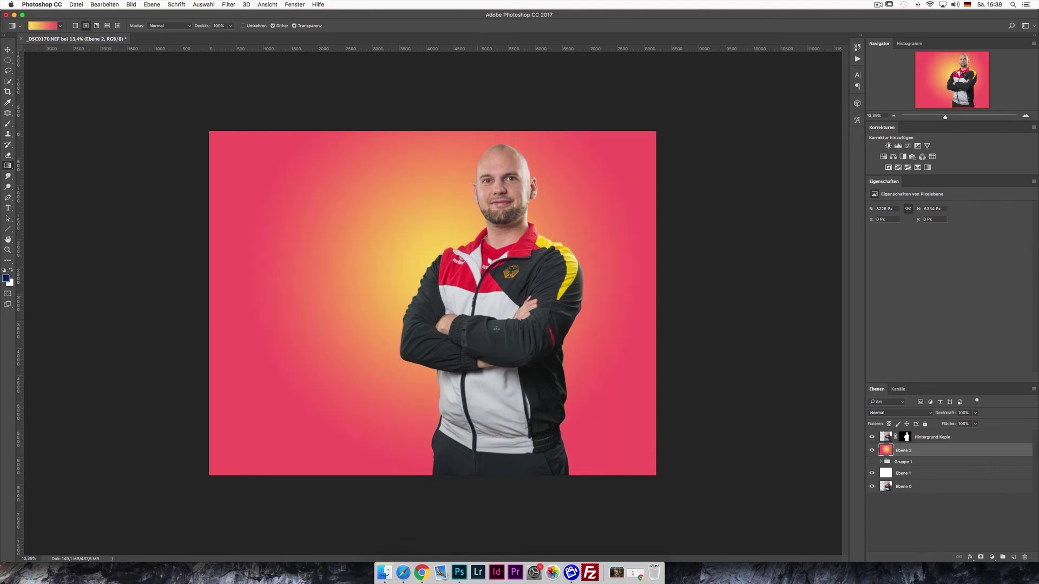
drag(480, 308, 380, 208)
drag(341, 123, 338, 120)
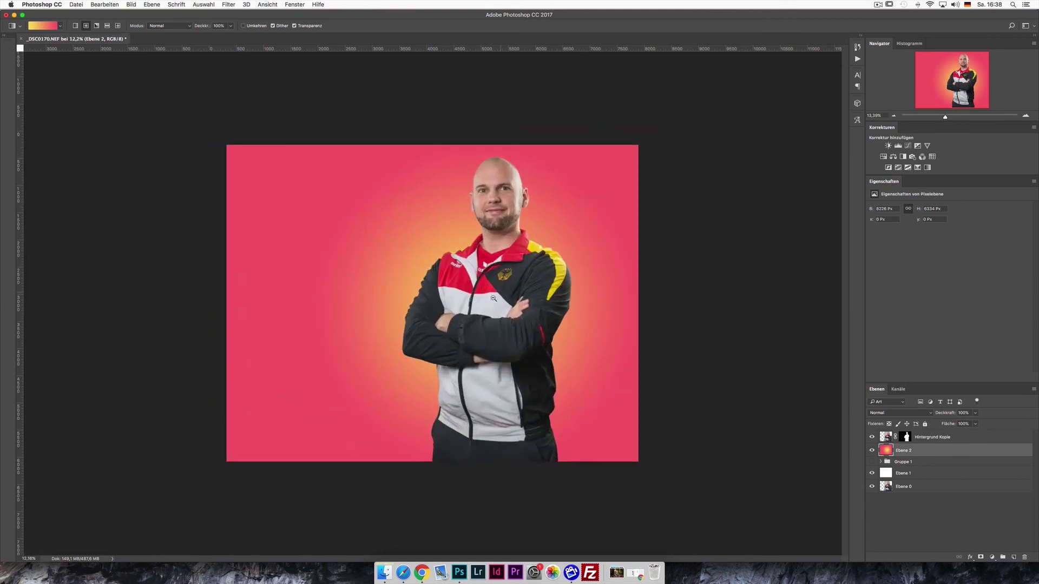
scroll(480, 297, up, 2)
drag(449, 244, 371, 104)
drag(485, 314, 325, 153)
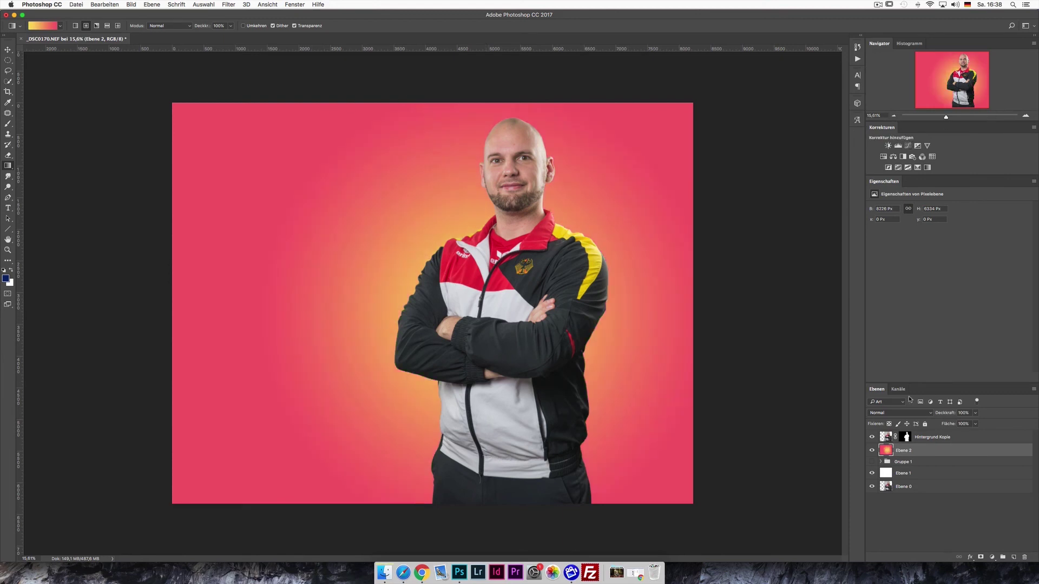
click(871, 437)
click(871, 437)
Step: Inspect the Hintergrund Kopie mask, then add Levels layer Tonwertkorrektur 1 above the portrait
click(906, 437)
alt+click(907, 438)
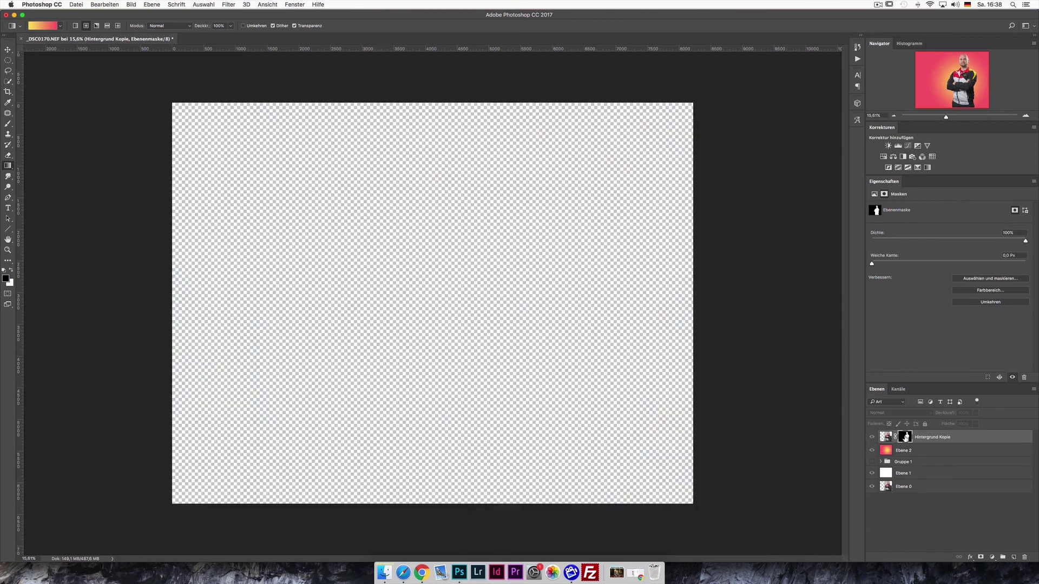
alt+click(907, 437)
click(489, 214)
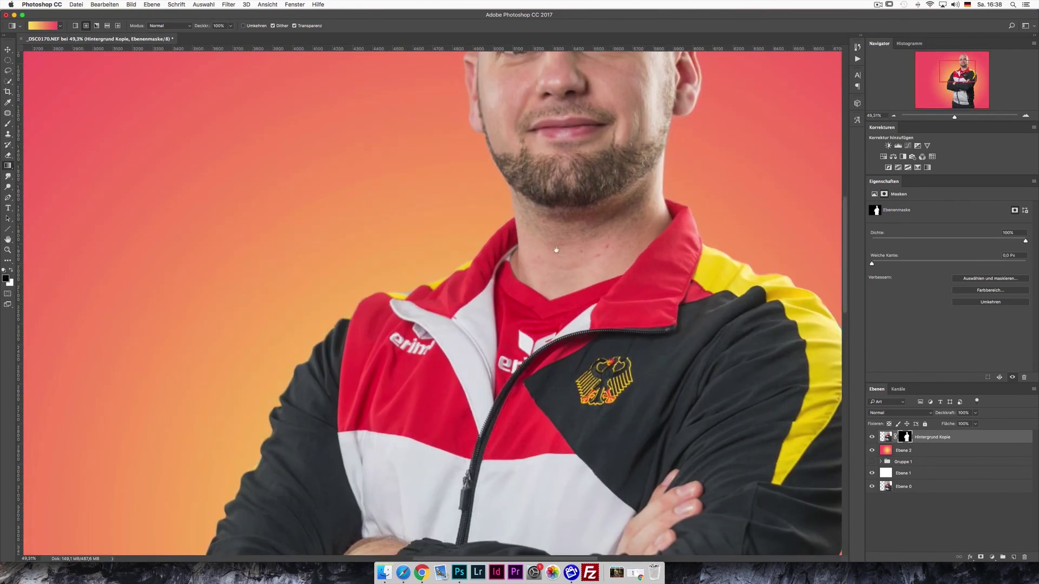
scroll(531, 371, up, 5)
scroll(539, 319, down, 2)
scroll(539, 319, down, 2)
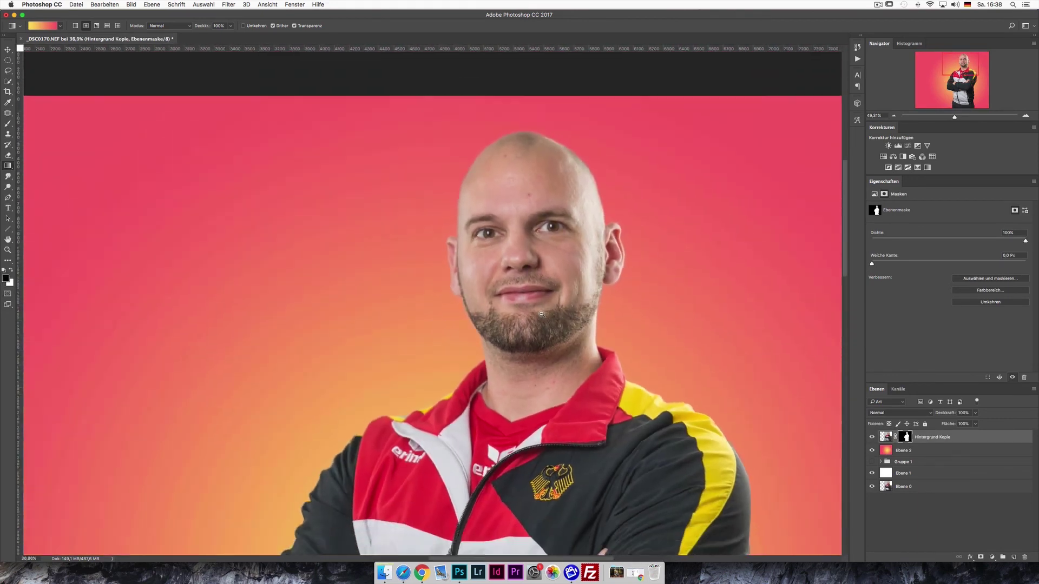
scroll(539, 320, down, 2)
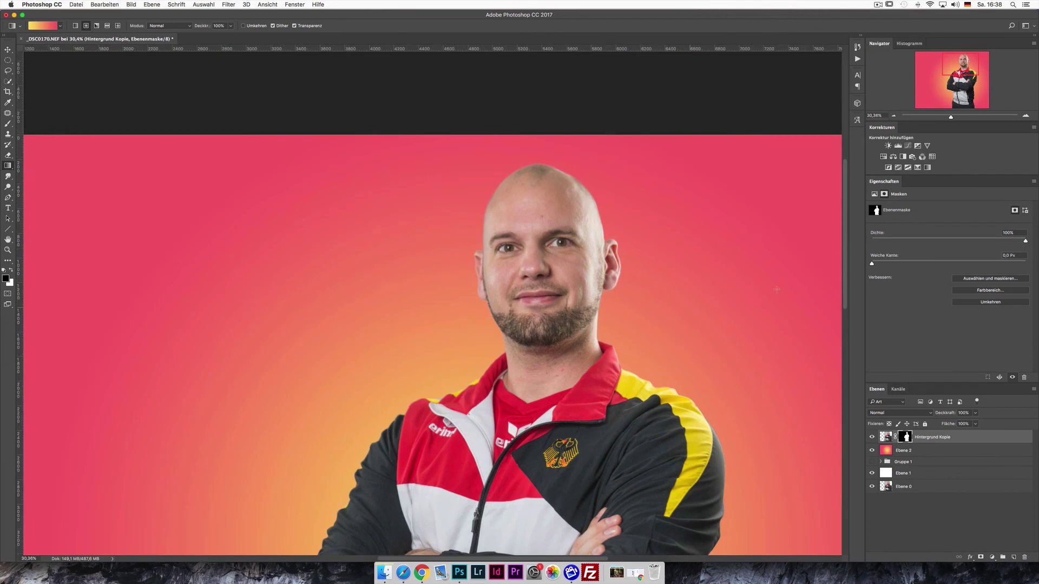
click(898, 146)
scroll(704, 325, down, 3)
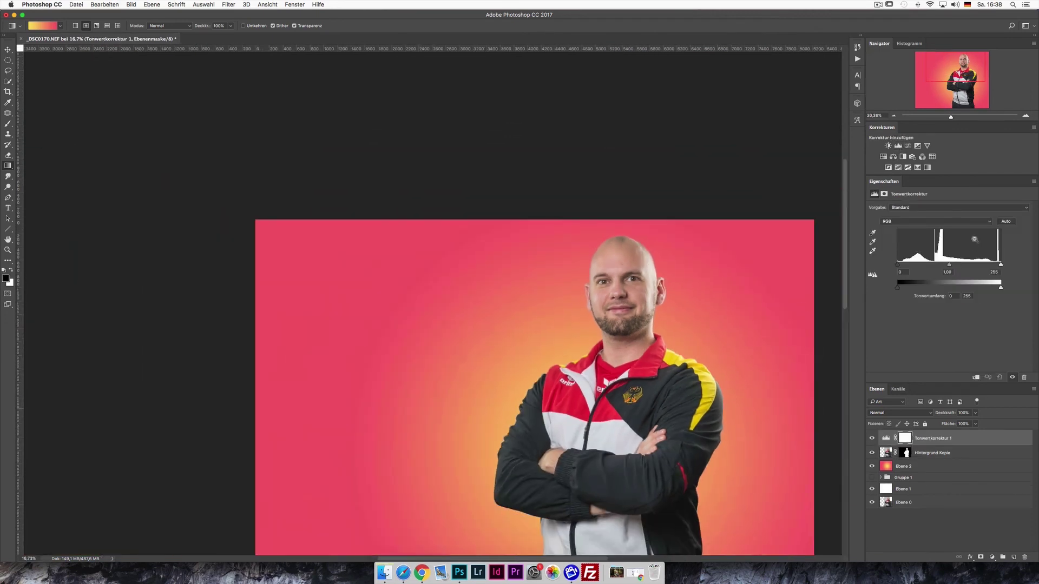
Step: Clip Tonwertkorrektur 1 to the man and set the black point to 24 and the white point to 227
mouse_move(897, 265)
mouse_down()
mouse_move(917, 264)
mouse_move(889, 258)
mouse_up()
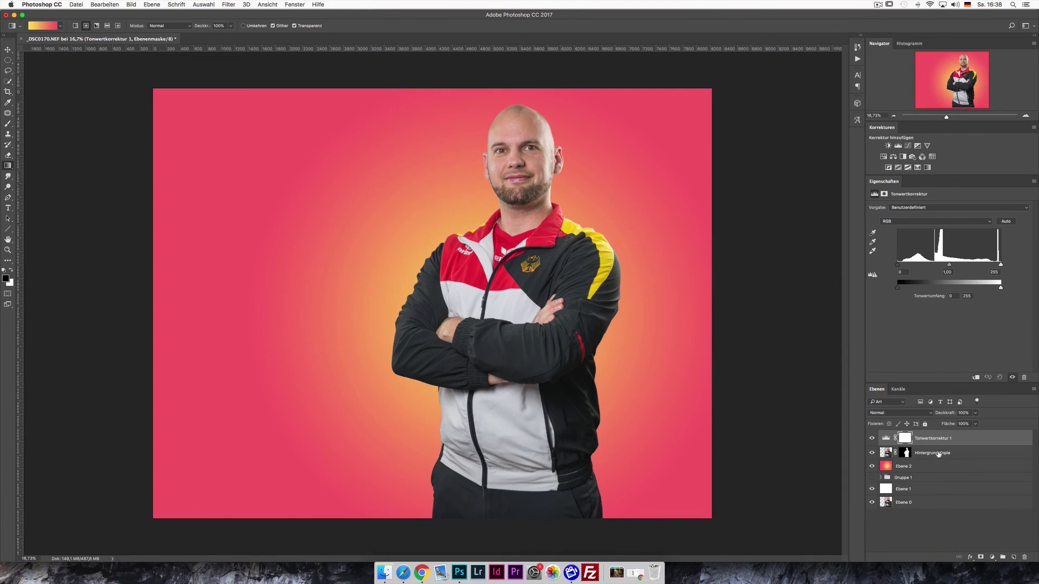
drag(939, 452, 940, 443)
drag(940, 443, 940, 444)
click(976, 378)
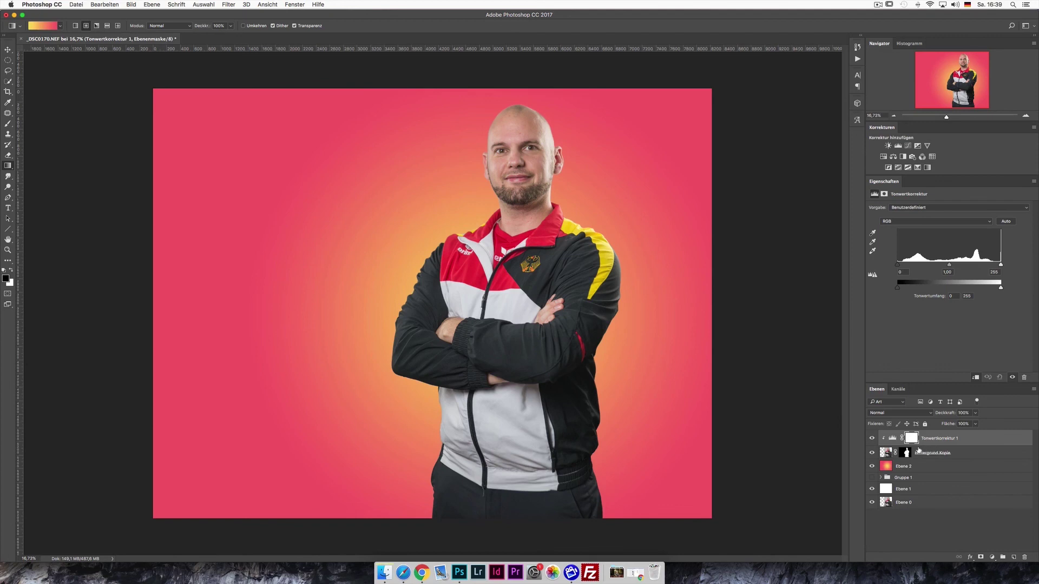
alt+click(871, 453)
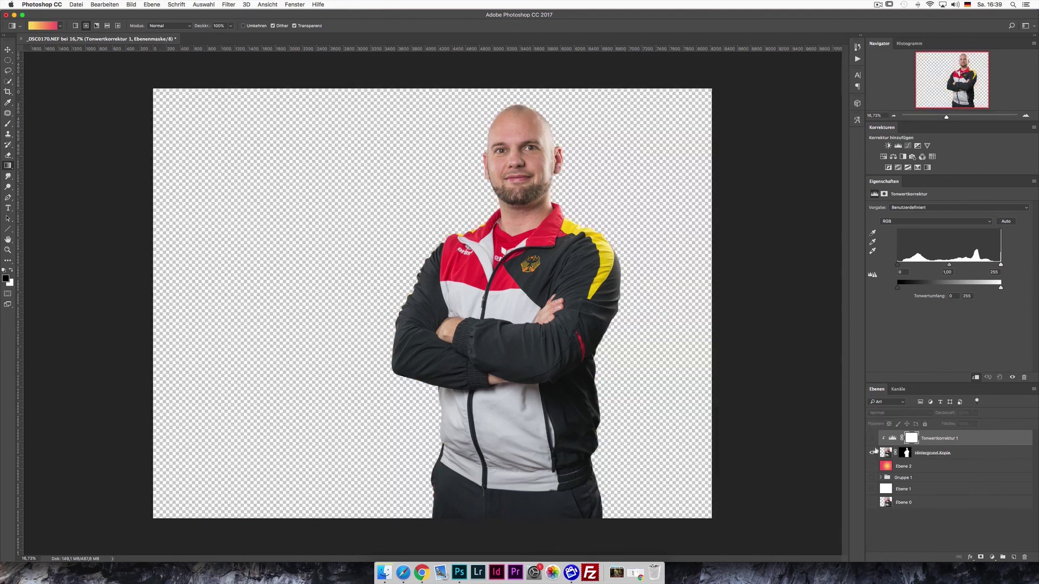
alt+click(872, 452)
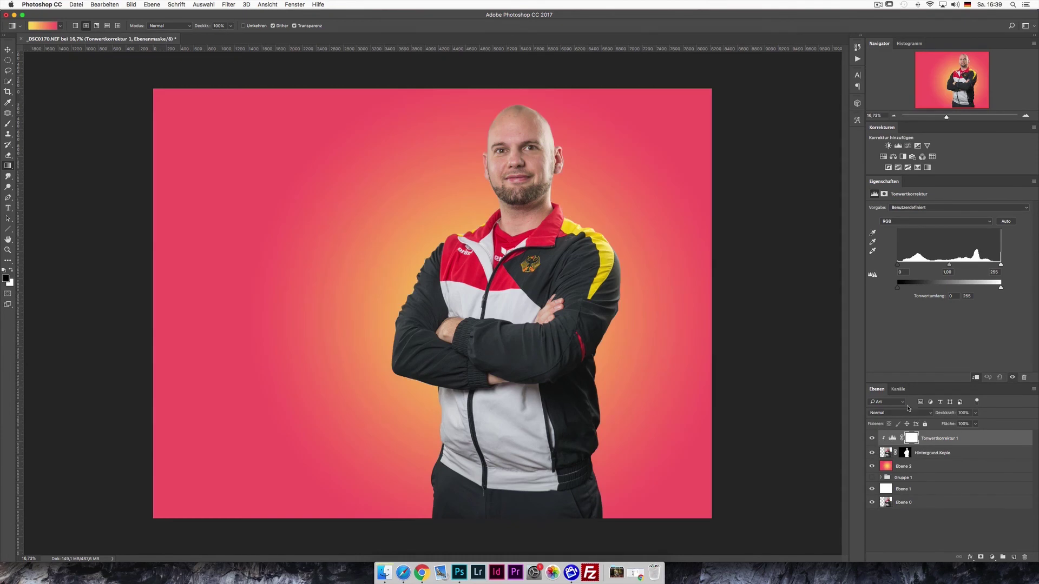
drag(896, 264, 907, 265)
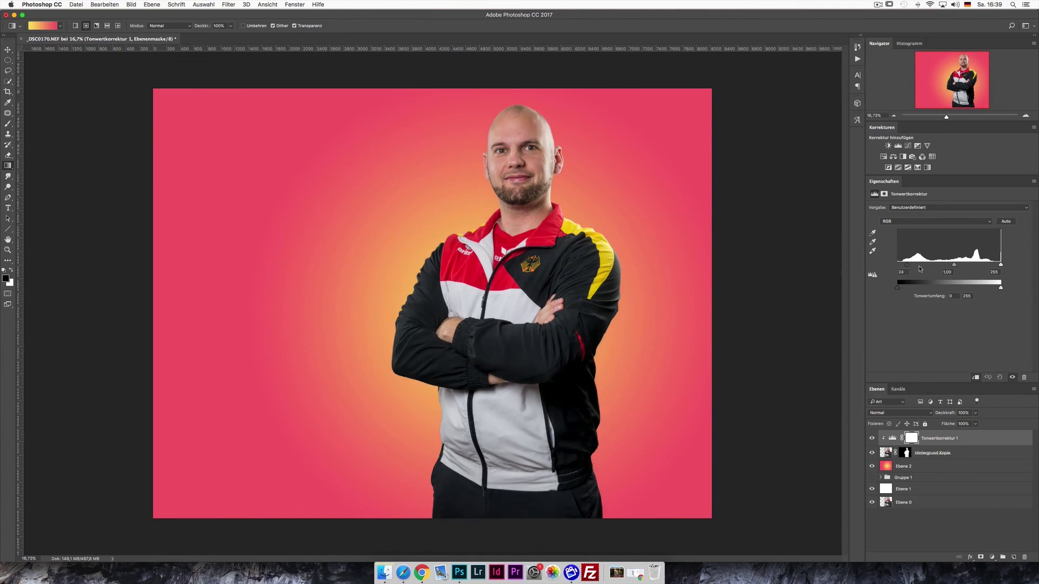
drag(1000, 265, 942, 265)
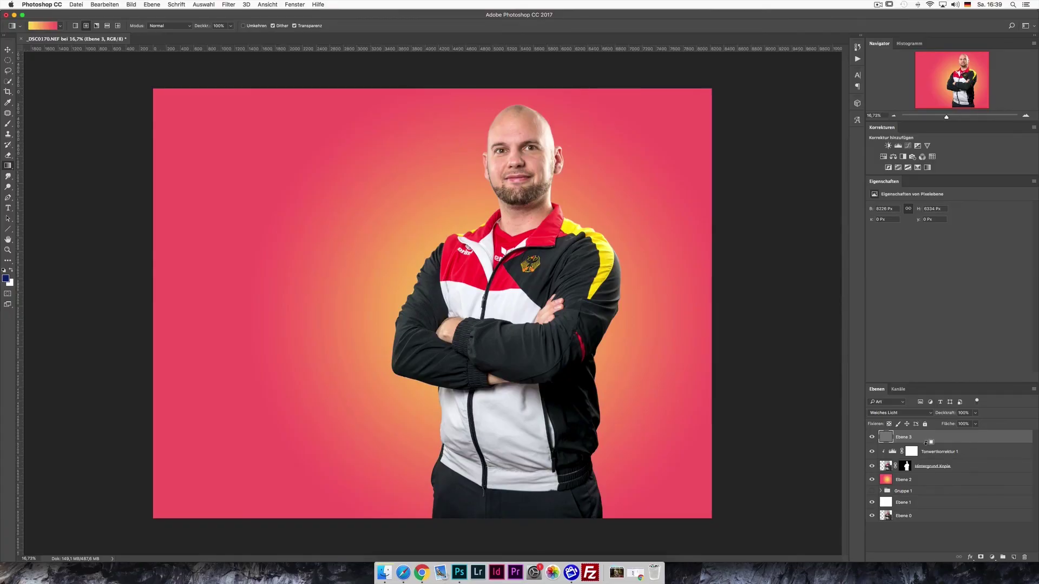
Step: Clip the soft-light Ebene 3 to the layers below and switch to the Dodge tool
alt+click(925, 442)
key(o)
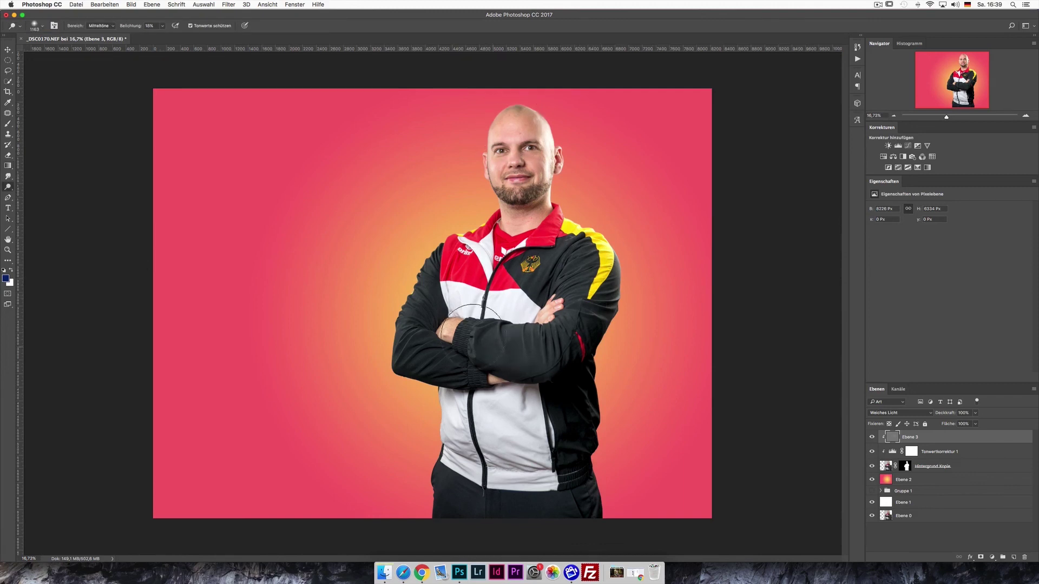
Step: Dodge the man's torso on Ebene 3, then add a Farbbalance layer adjusting Tiefen
drag(465, 292, 522, 305)
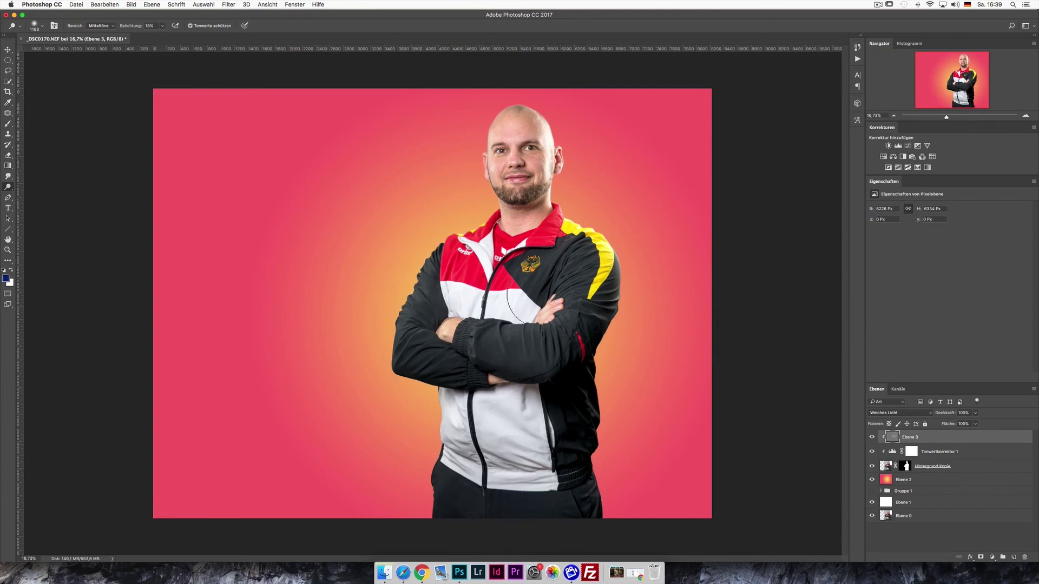
click(872, 437)
click(872, 437)
click(872, 437)
click(872, 437)
click(872, 437)
click(892, 156)
click(906, 206)
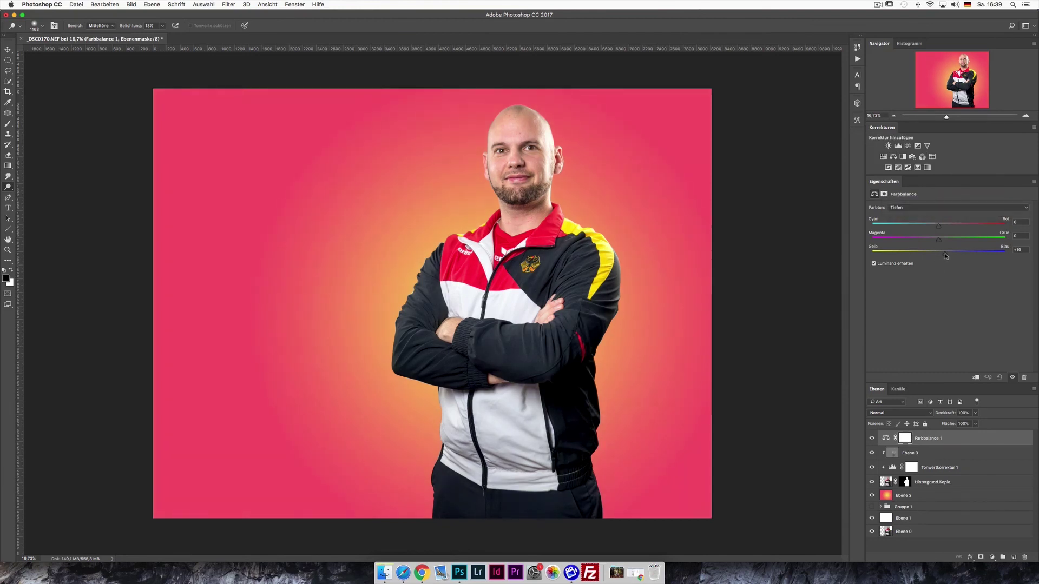
Step: Switch Farbbalance 1 to the Lichter range, then toggle layers to compare with the original photo
click(919, 207)
click(920, 221)
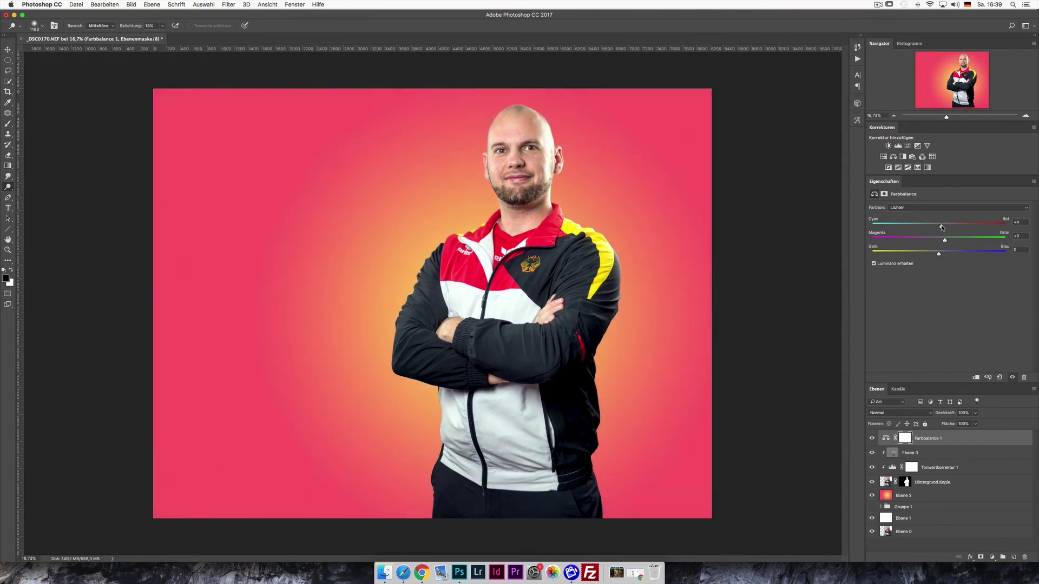
click(872, 438)
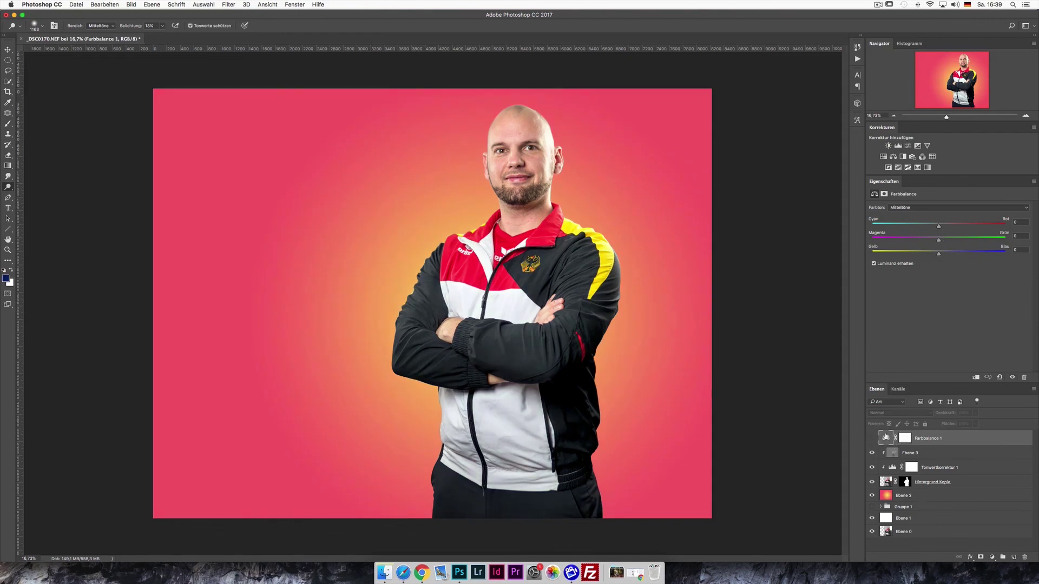
click(872, 438)
alt+click(871, 531)
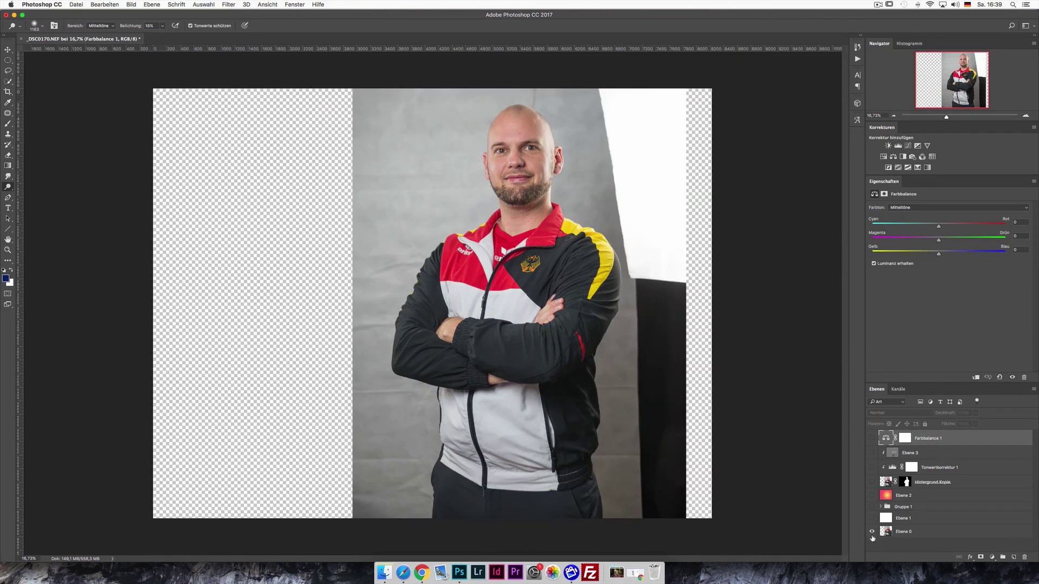
alt+click(871, 532)
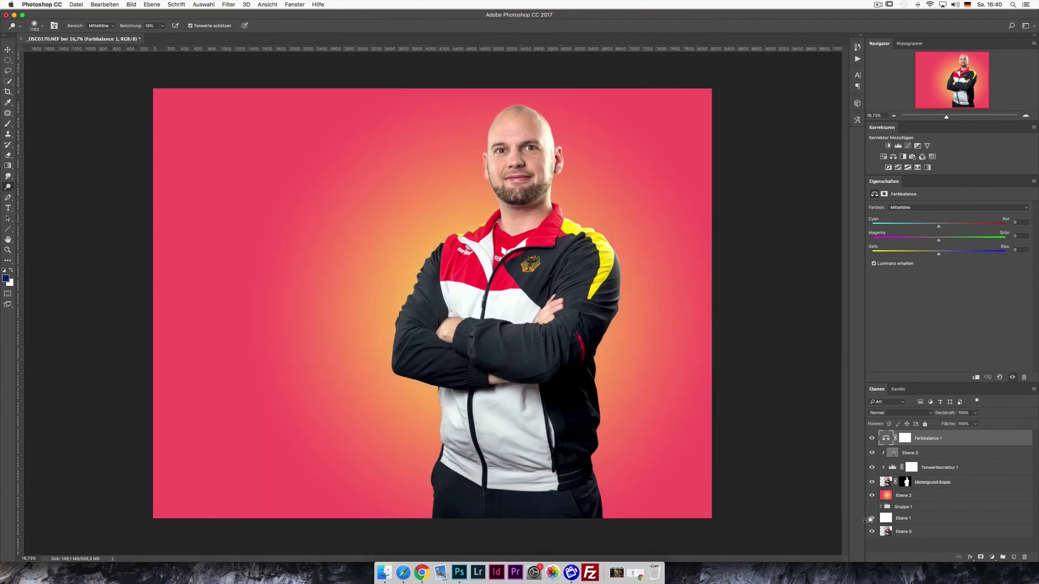